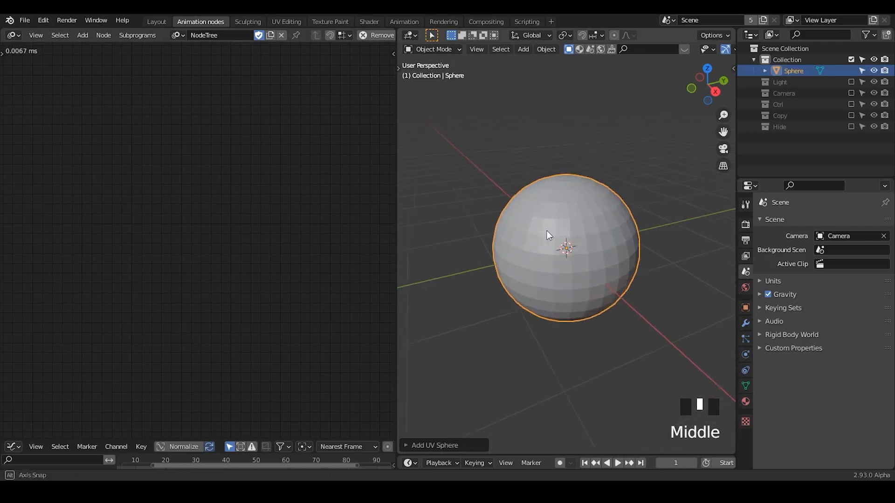
Step: Duplicate the sphere in place and hide the copy in the viewport
{"action": "key", "text": "shift+d"}
{"action": "right_click", "coordinate": [599, 178]}
{"action": "left_click", "coordinate": [873, 82]}
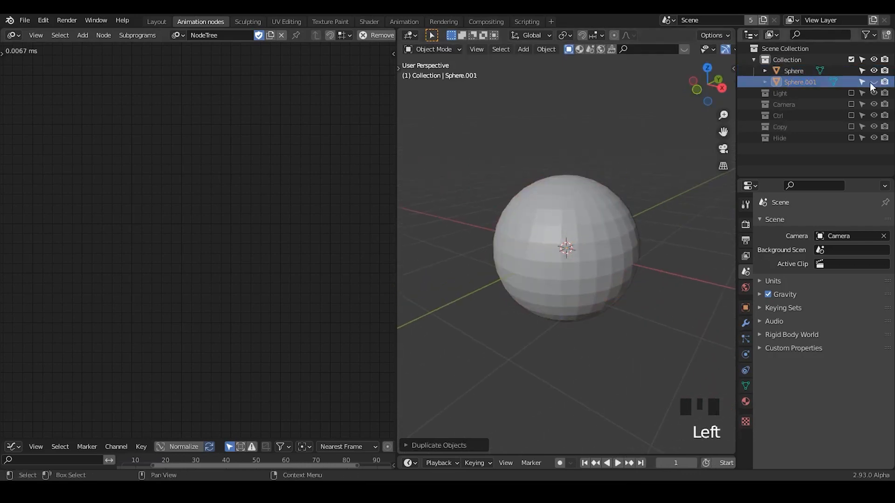
Step: Rename the hidden sphere copy to Surface
{"action": "double_click", "coordinate": [814, 82]}
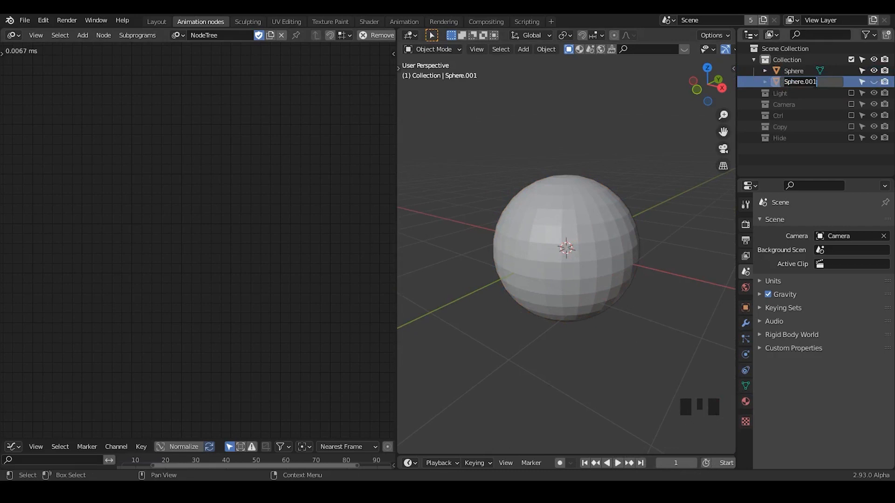
{"action": "key", "text": "BackSpace"}
{"action": "key", "text": "BackSpace"}
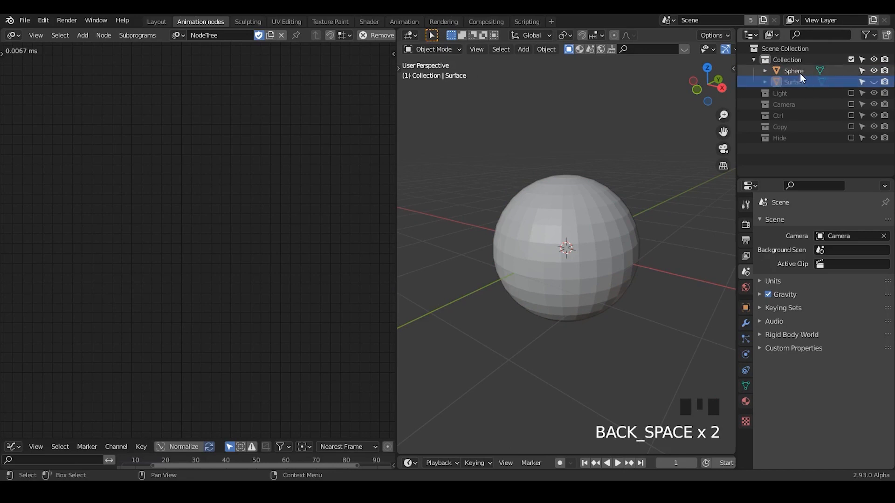
Step: Parent Surface to Sphere using Object (Keep Transform)
{"action": "left_click", "coordinate": [799, 72], "text": "ctrl"}
{"action": "key", "text": "ctrl+p"}
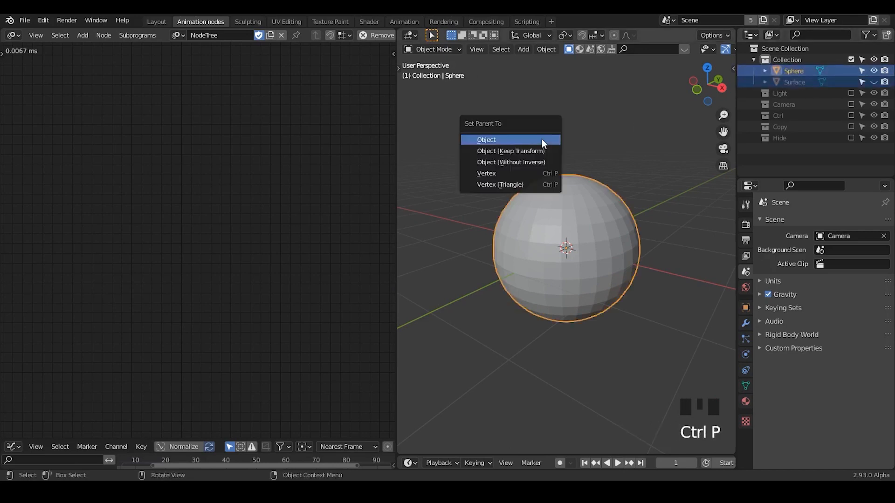
{"action": "left_click", "coordinate": [542, 150]}
Step: Add a Subdivision Surface modifier to Sphere, change its viewport level and apply it
{"action": "left_click", "coordinate": [798, 70]}
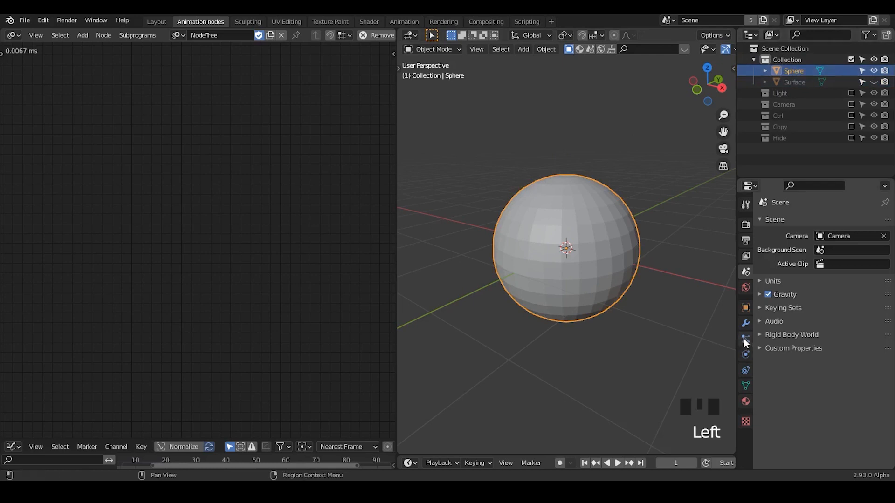
{"action": "left_click", "coordinate": [745, 323]}
{"action": "left_click", "coordinate": [807, 222]}
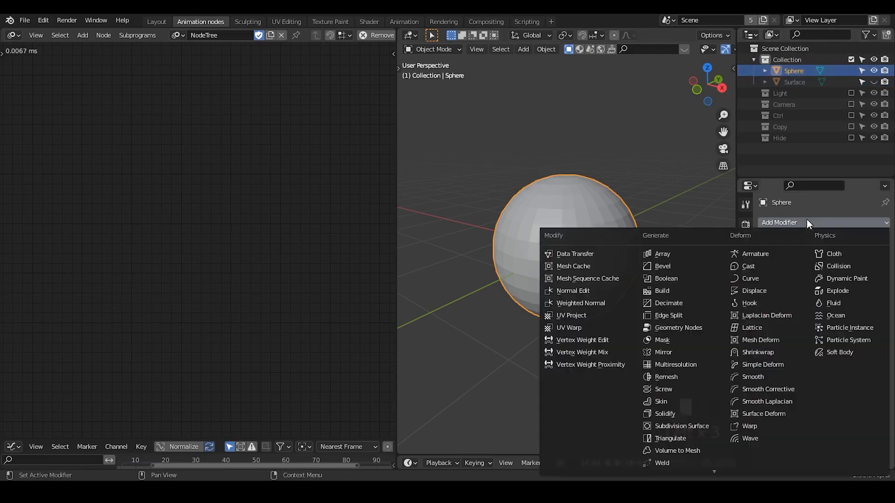
{"action": "left_click", "coordinate": [708, 422]}
{"action": "left_click", "coordinate": [871, 273]}
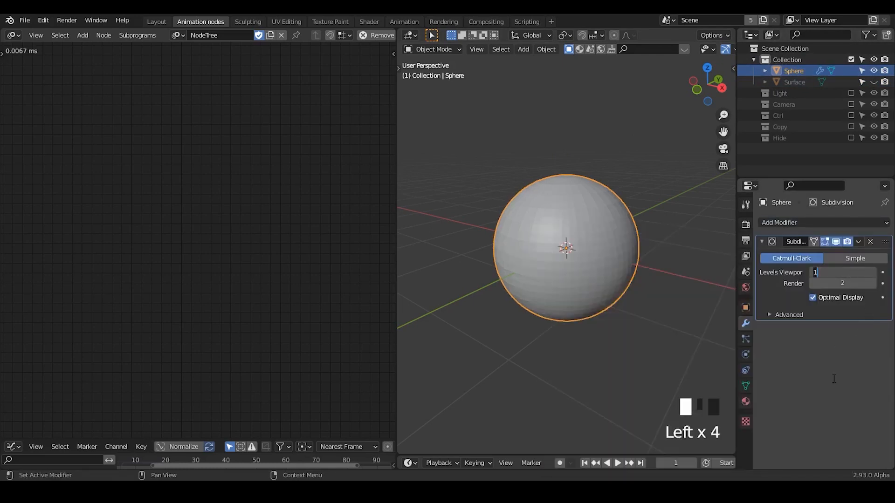
{"action": "left_click", "coordinate": [860, 243]}
{"action": "left_click", "coordinate": [853, 252]}
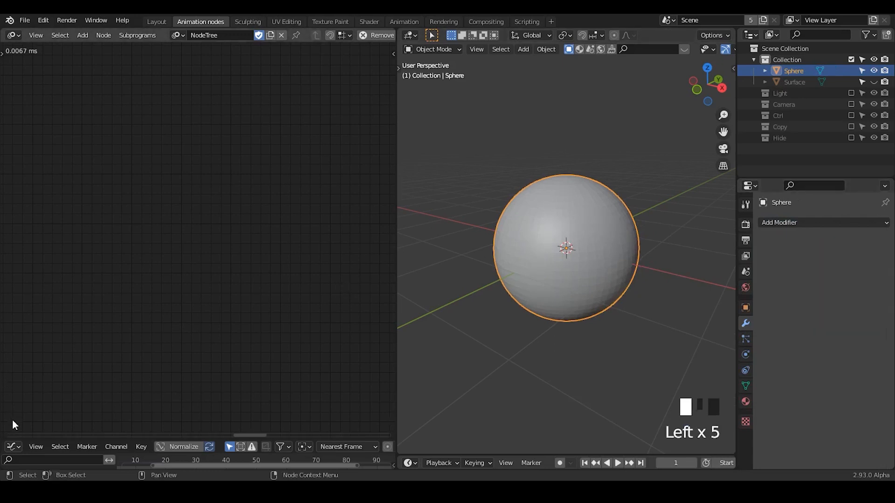
Step: Split the animation node area horizontally and make the lower part a Geometry Node Editor
{"action": "left_click_drag", "start_coordinate": [4, 435], "coordinate": [10, 184]}
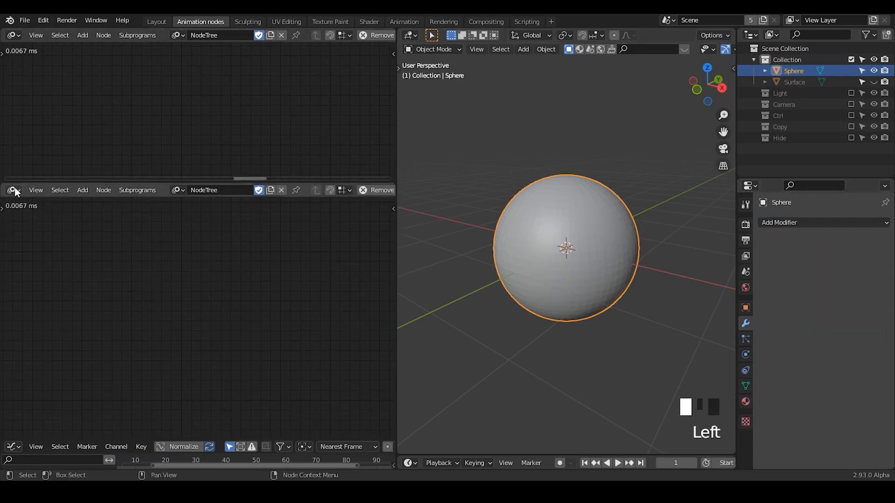
{"action": "left_click", "coordinate": [13, 190]}
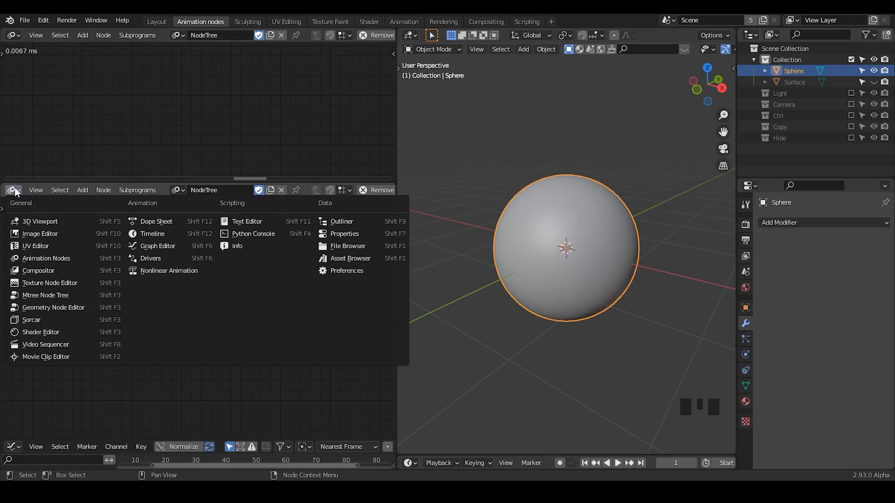
{"action": "left_click", "coordinate": [57, 308]}
Step: Create a Geometry Nodes tree on Sphere, reassign it to the modifier and pin it in the editor
{"action": "left_click", "coordinate": [200, 190]}
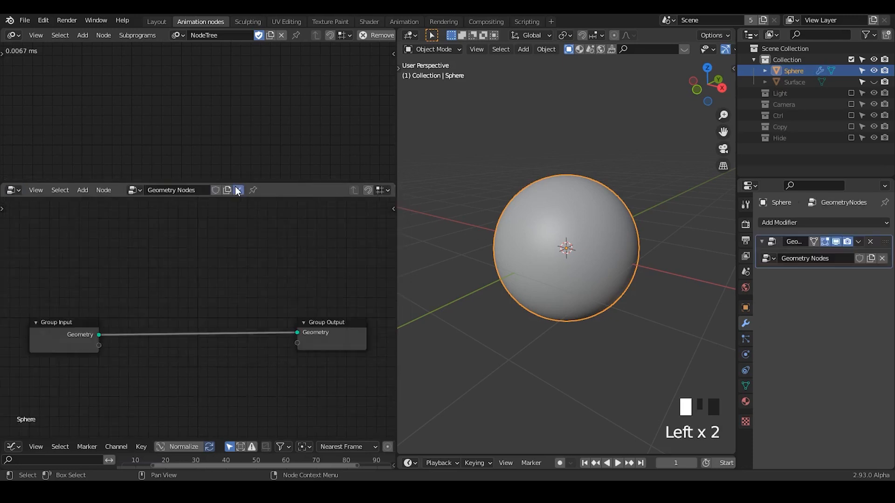
{"action": "left_click", "coordinate": [238, 191]}
{"action": "left_click", "coordinate": [149, 189]}
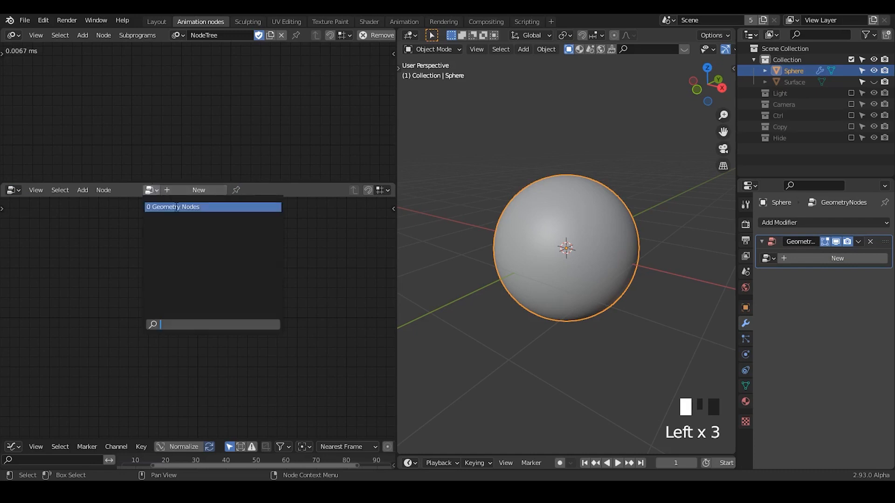
{"action": "left_click", "coordinate": [176, 207]}
{"action": "left_click", "coordinate": [254, 189]}
{"action": "left_click", "coordinate": [245, 110]}
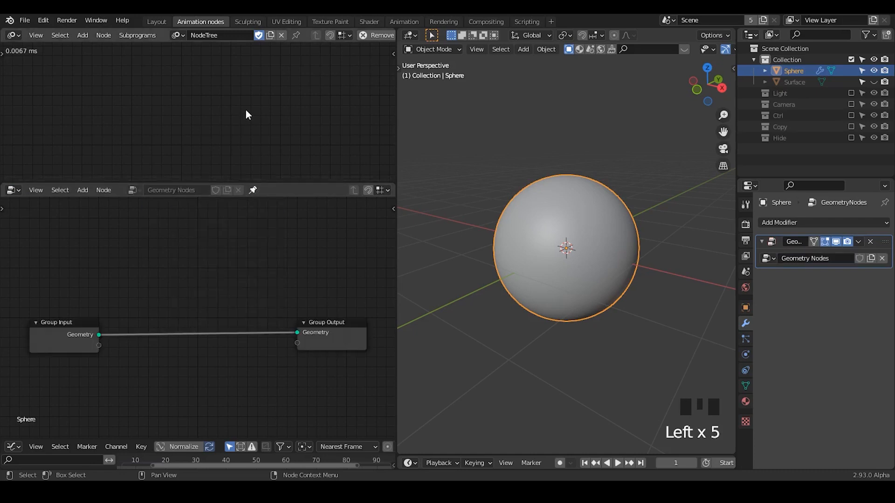
Step: Insert an Attribute Vector Math node between Group Input and Group Output, and move it and Group Input away from the output
{"action": "key", "text": "ctrl+a"}
{"action": "type", "text": "a"}
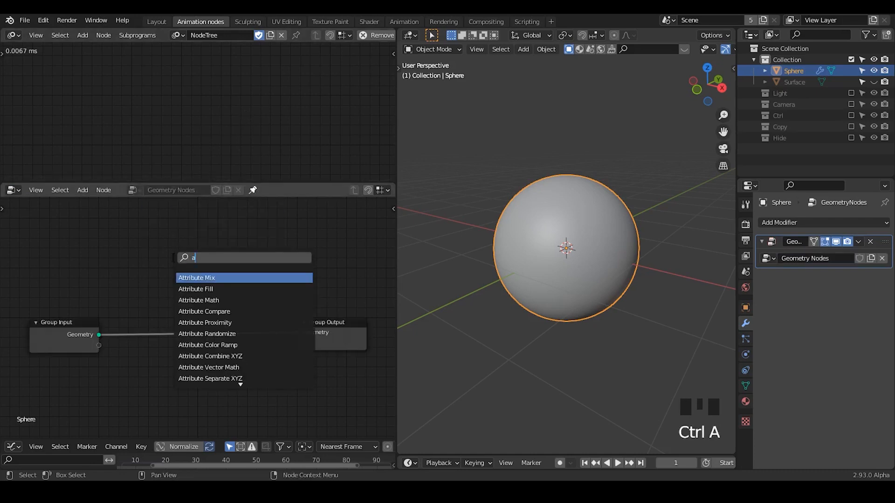
{"action": "type", "text": "ttribute vec"}
{"action": "key", "text": "Return"}
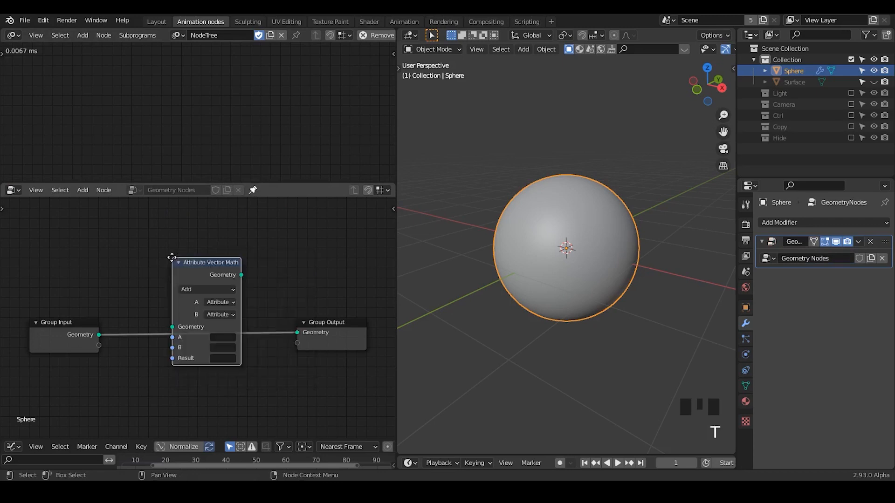
{"action": "left_click", "coordinate": [176, 300]}
{"action": "middle_click_drag", "start_coordinate": [187, 272], "coordinate": [253, 220]}
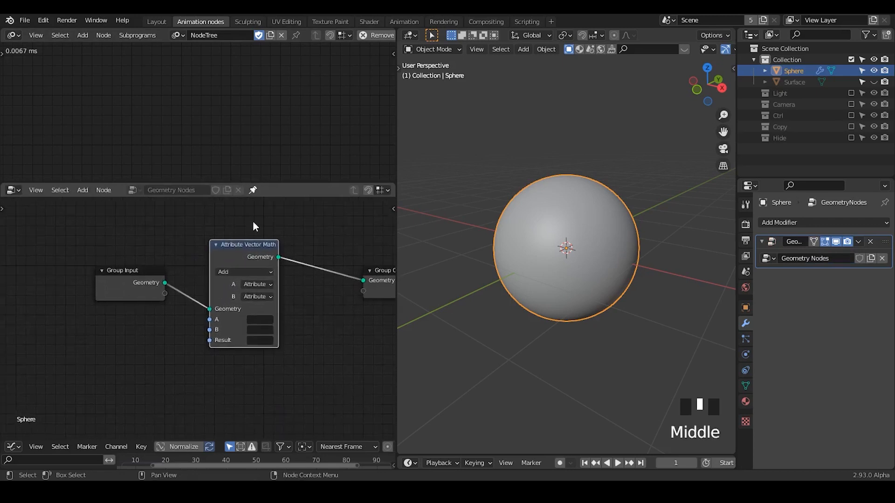
{"action": "left_click_drag", "start_coordinate": [253, 220], "coordinate": [135, 319]}
{"action": "key", "text": "g"}
{"action": "left_click", "coordinate": [198, 242]}
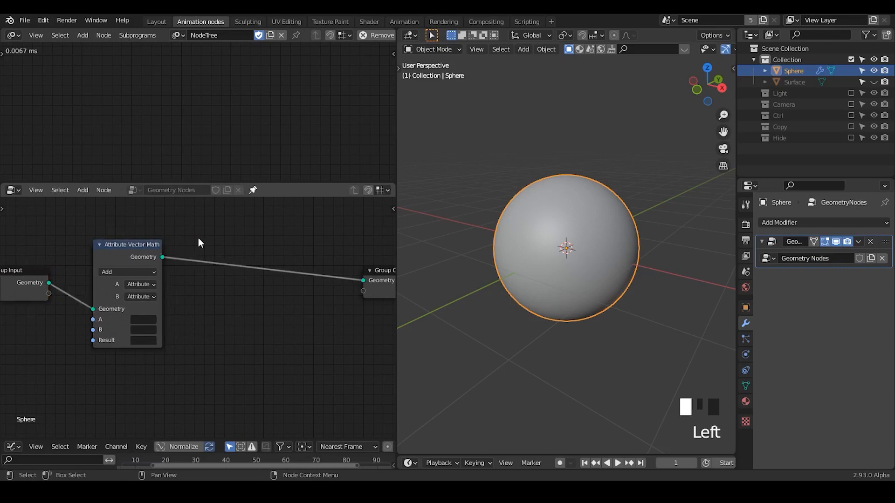
Step: Set the Attribute Vector Math node's B type to Vector, A to position and Result to Q
{"action": "left_click", "coordinate": [142, 297]}
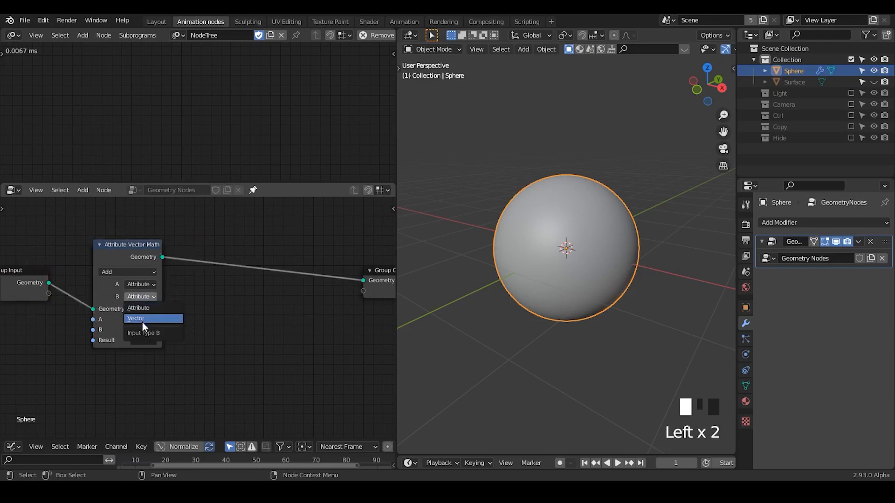
{"action": "left_click", "coordinate": [142, 320]}
{"action": "left_click", "coordinate": [142, 321]}
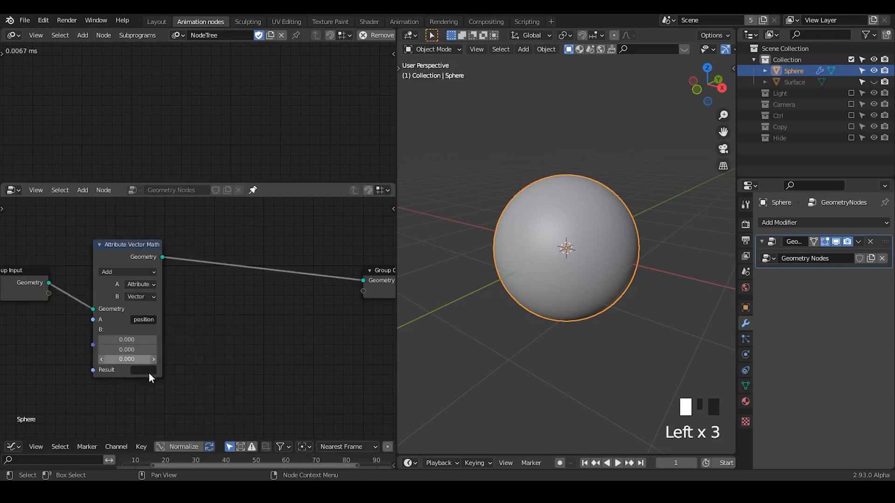
{"action": "left_click", "coordinate": [144, 370]}
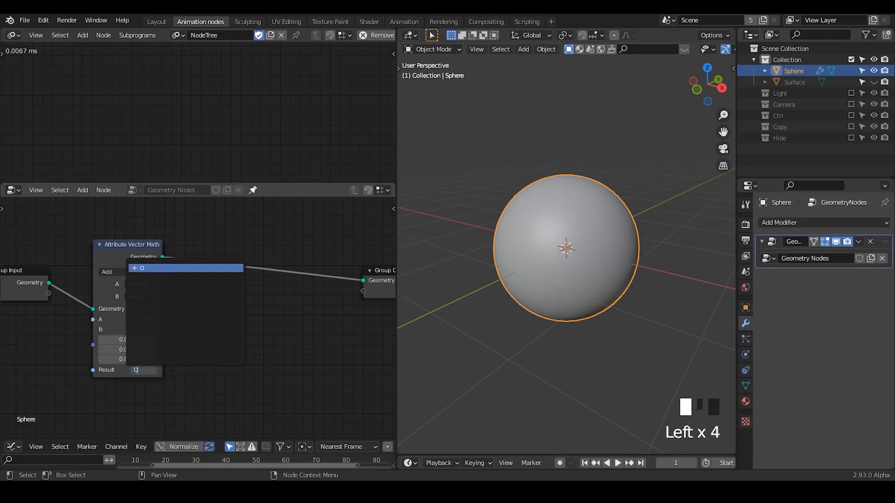
{"action": "left_click", "coordinate": [185, 268]}
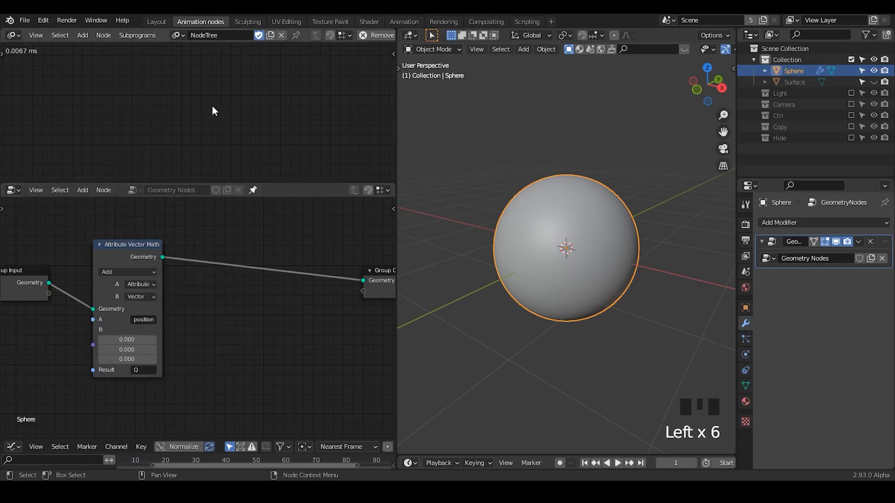
Step: Add a Get Custom Attribute node to the animation node tree that reads attribute Q from Sphere
{"action": "key", "text": "ctrl+a"}
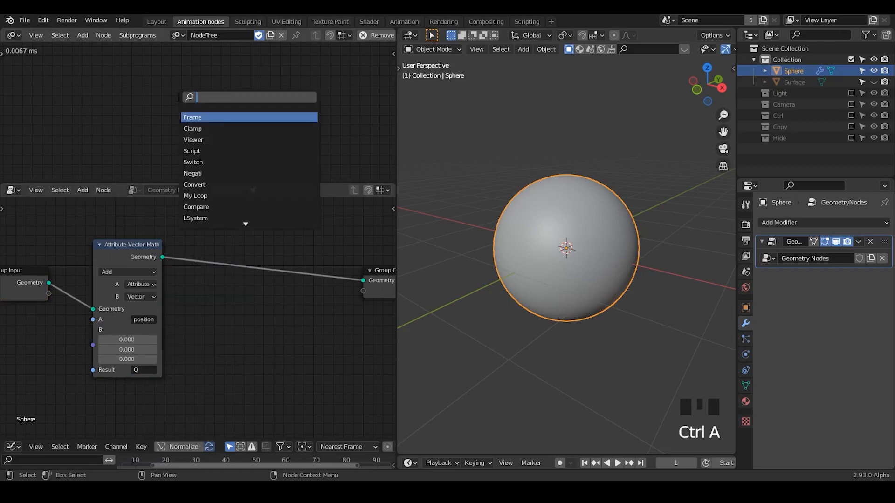
{"action": "type", "text": "get custom"}
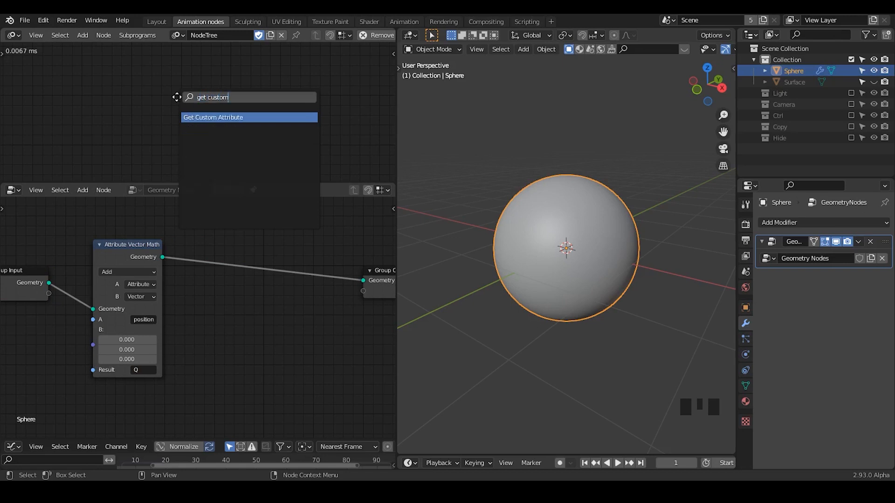
{"action": "key", "text": "Return"}
{"action": "left_click", "coordinate": [149, 97]}
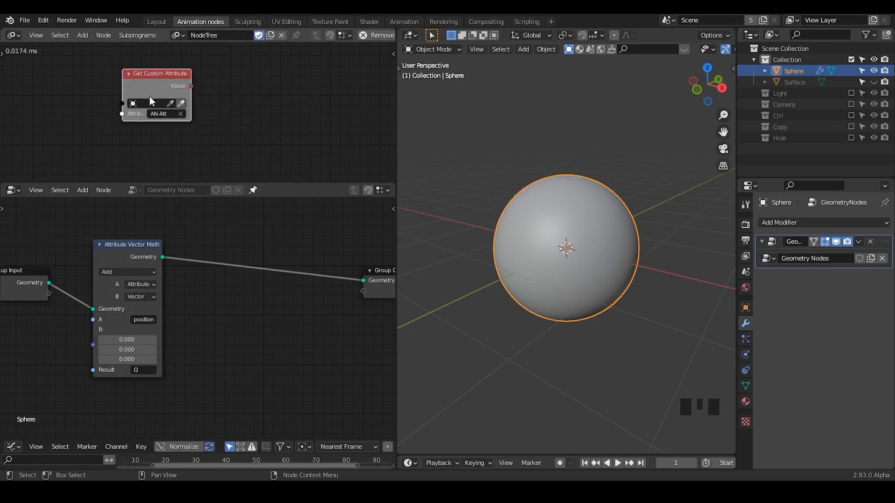
{"action": "left_click", "coordinate": [181, 104]}
{"action": "left_click", "coordinate": [166, 116]}
{"action": "type", "text": "Q"}
{"action": "left_click", "coordinate": [200, 114]}
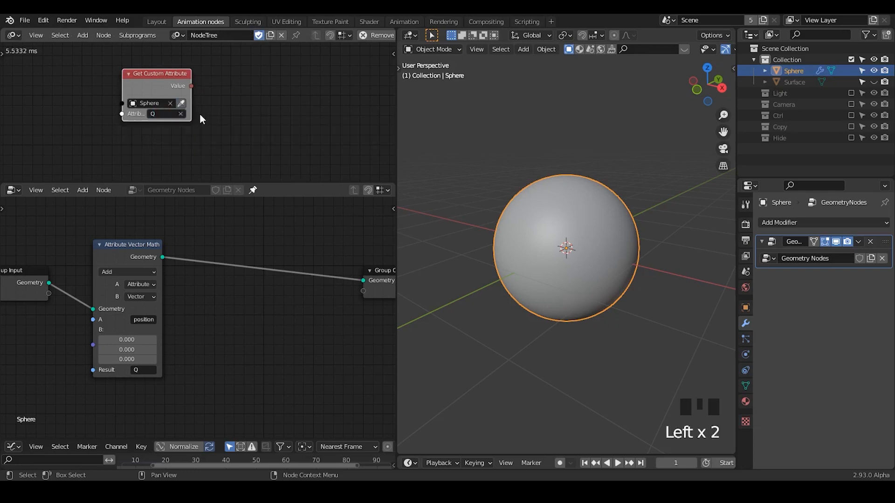
Step: Inspect the Get Custom Attribute node's values with a temporary Viewer node, and delete the viewer
{"action": "key", "text": "w"}
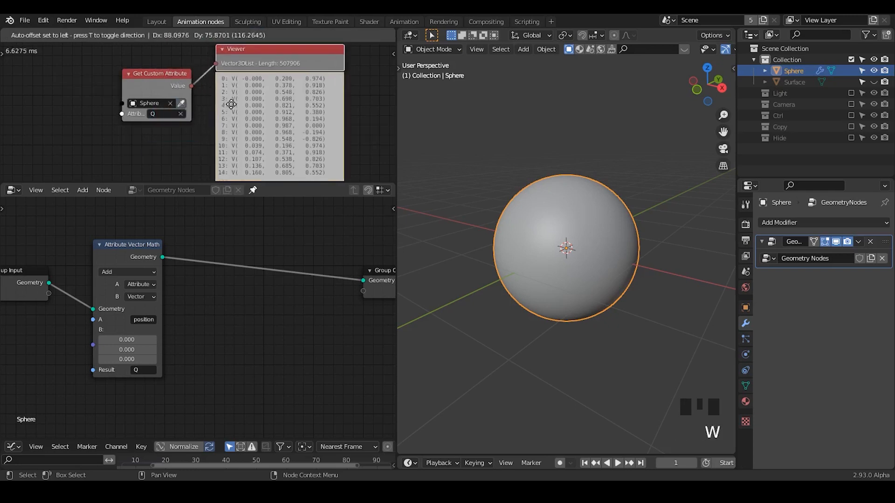
{"action": "left_click", "coordinate": [259, 81]}
{"action": "key", "text": "x"}
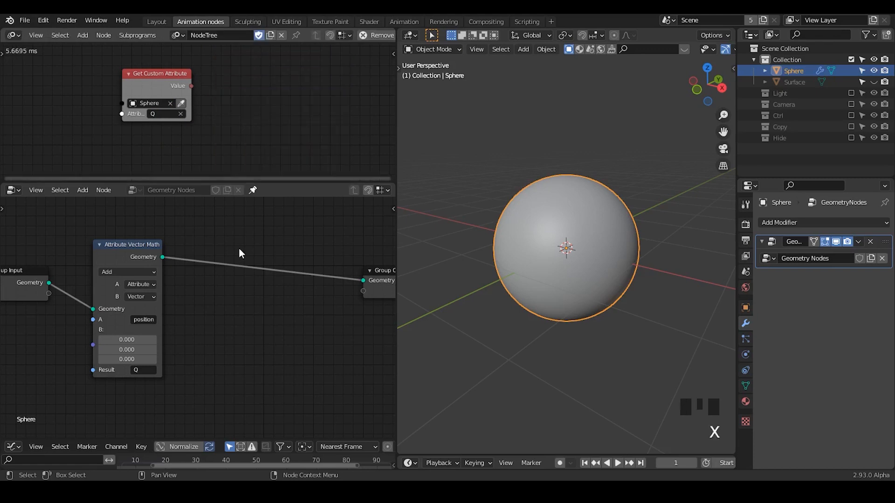
{"action": "left_click", "coordinate": [239, 248]}
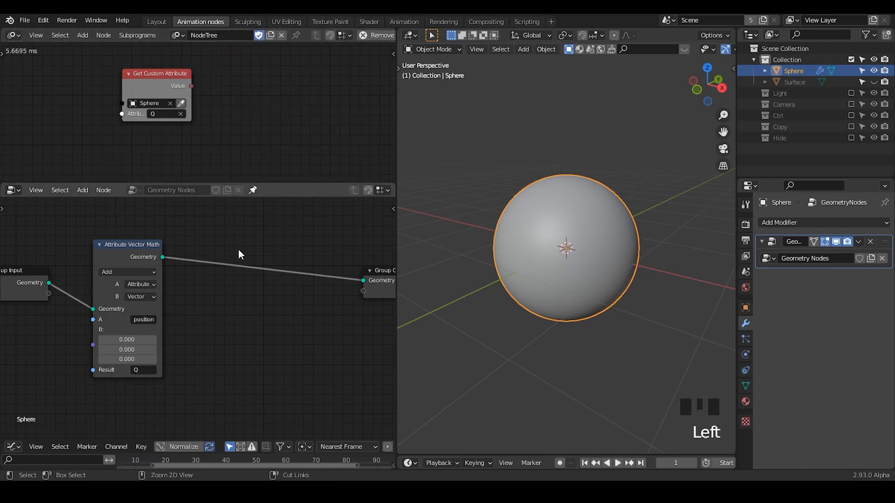
Step: Add a Close Packing node beside the Get Custom Attribute node
{"action": "key", "text": "ctrl+a"}
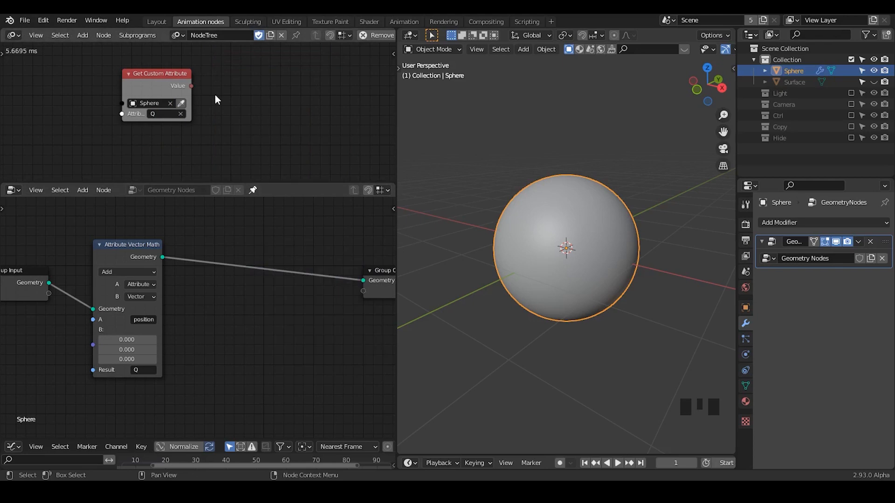
{"action": "key", "text": "ctrl+a"}
{"action": "type", "text": "close pack"}
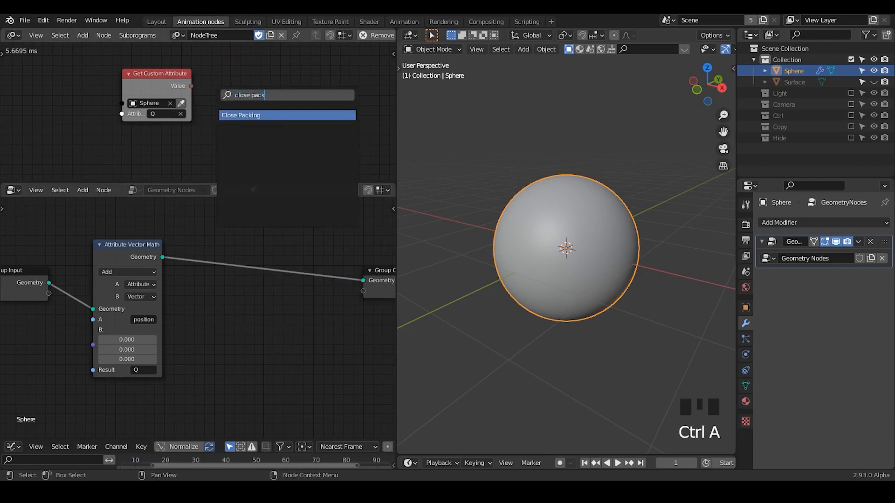
{"action": "key", "text": "Return"}
{"action": "left_click", "coordinate": [291, 77]}
{"action": "middle_click_drag", "start_coordinate": [252, 142], "coordinate": [252, 99]}
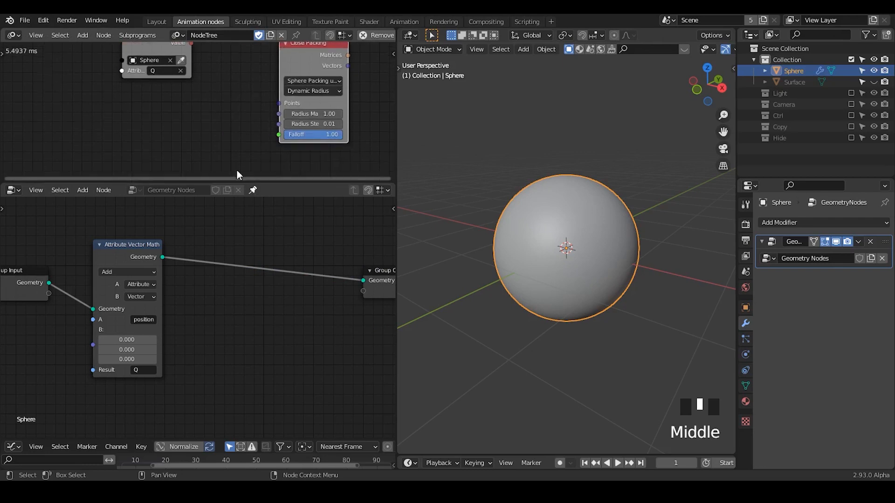
Step: Enlarge the animation node area and set Close Packing to Sphere Packing using Relaxation with Points on Mesh enabled
{"action": "left_click_drag", "start_coordinate": [227, 183], "coordinate": [227, 257]}
{"action": "left_click", "coordinate": [310, 118]}
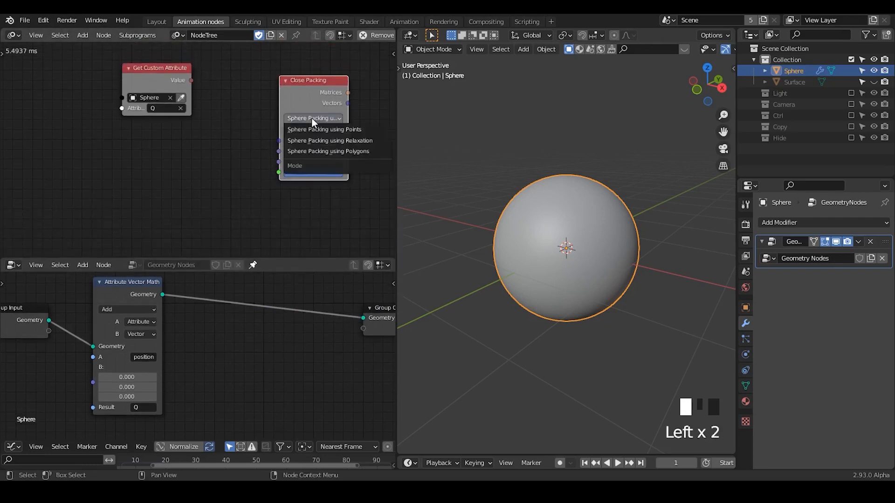
{"action": "left_click", "coordinate": [311, 142]}
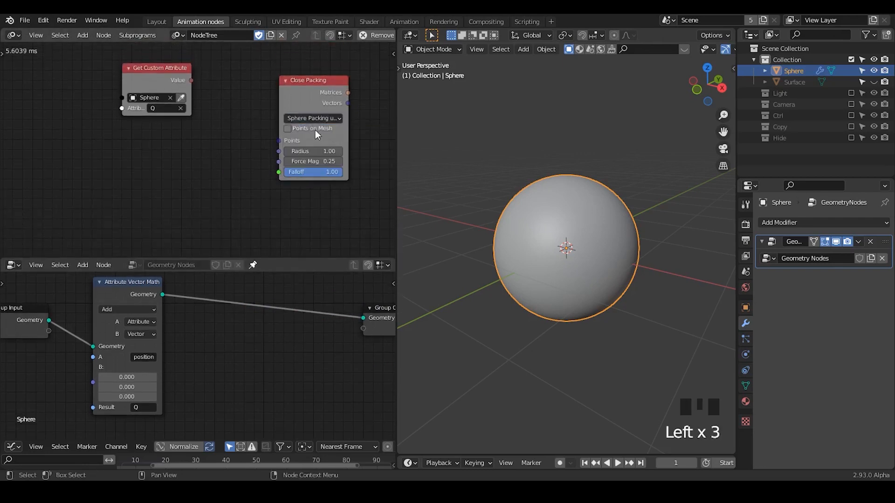
{"action": "left_click", "coordinate": [287, 128]}
Step: Add an Object Mesh Data input node below the Get Custom Attribute node
{"action": "key", "text": "ctrl+a"}
{"action": "type", "text": "obje"}
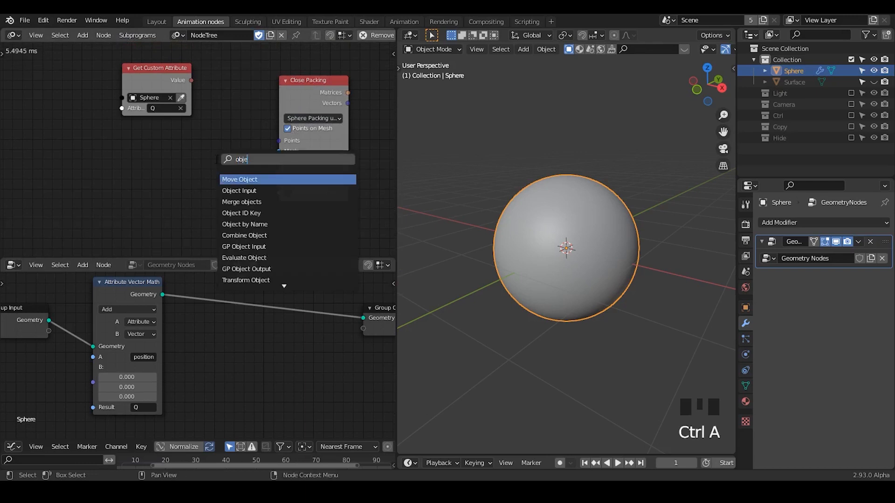
{"action": "type", "text": "ct mesh data"}
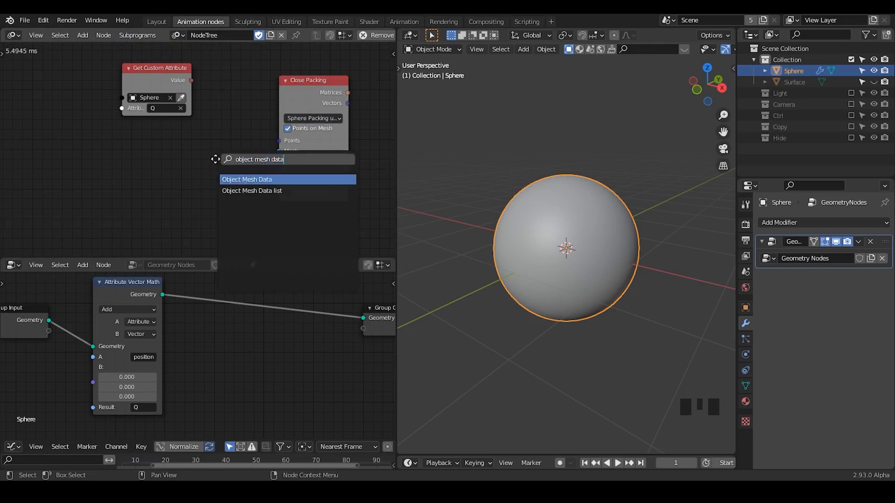
{"action": "key", "text": "Return"}
{"action": "left_click", "coordinate": [168, 169]}
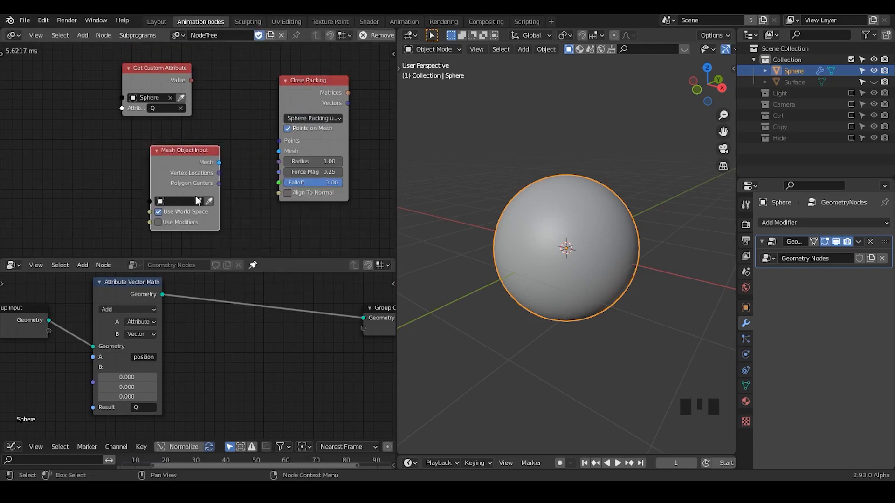
Step: Assign Surface to the Mesh Object Input node, connect its Mesh to Close Packing's Mesh, and move the node lower
{"action": "left_click", "coordinate": [798, 83]}
{"action": "left_click", "coordinate": [210, 200]}
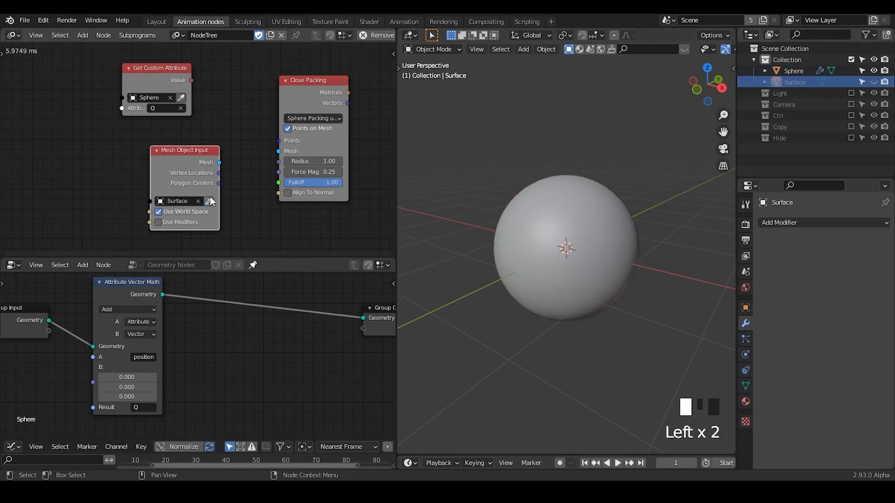
{"action": "left_click_drag", "start_coordinate": [218, 162], "coordinate": [277, 155]}
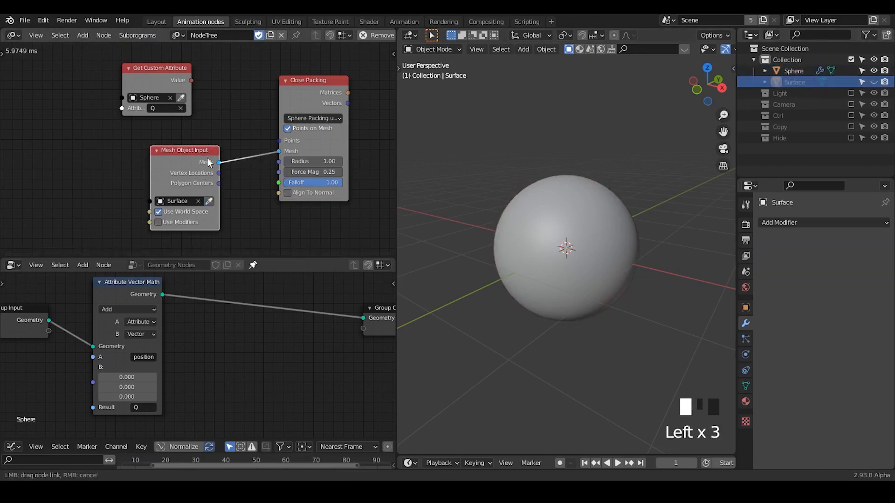
{"action": "left_click_drag", "start_coordinate": [185, 162], "coordinate": [191, 208]}
Step: Add a Random Transform subprogram node below Get Custom Attribute and enlarge the animation node area
{"action": "key", "text": "ctrl+a"}
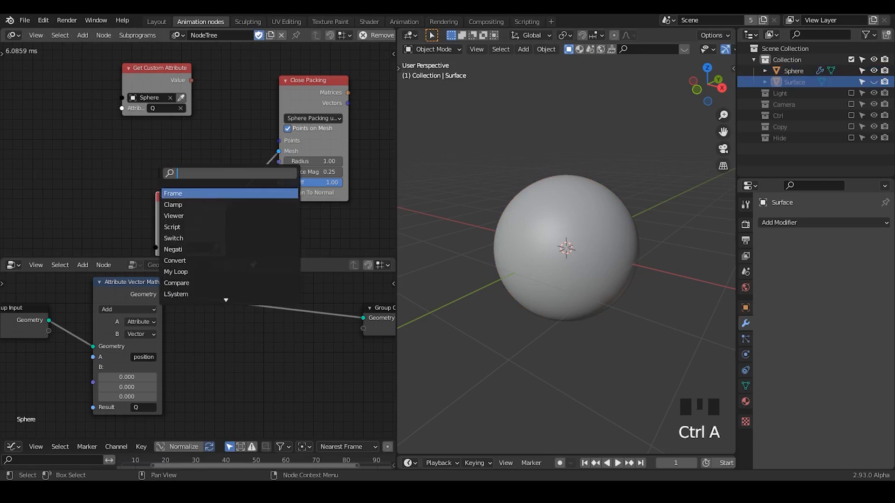
{"action": "type", "text": "random trans"}
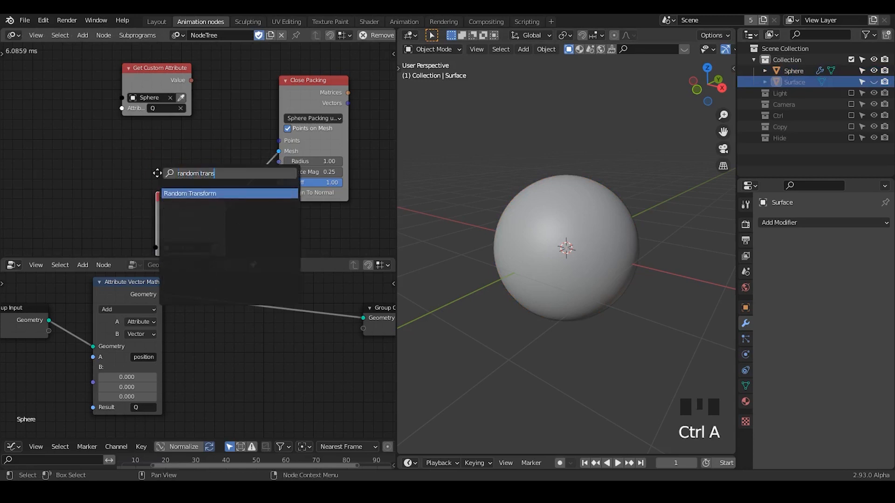
{"action": "key", "text": "Return"}
{"action": "left_click", "coordinate": [112, 125]}
{"action": "left_click_drag", "start_coordinate": [172, 258], "coordinate": [171, 390]}
{"action": "middle_click_drag", "start_coordinate": [169, 225], "coordinate": [202, 137]}
{"action": "left_click", "coordinate": [202, 137]}
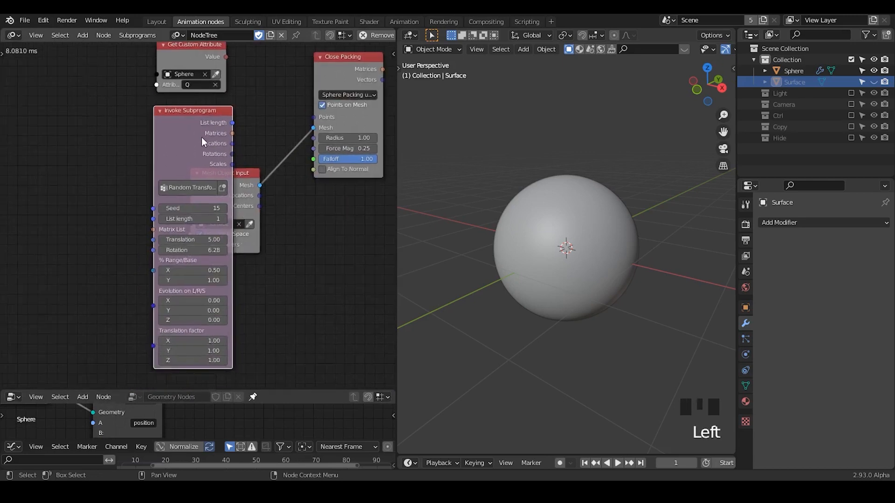
Step: Hide the Rotation and Translation factor inputs and the Rotations output of the Random Transform subprogram node
{"action": "key", "text": "u"}
{"action": "left_click", "coordinate": [235, 157]}
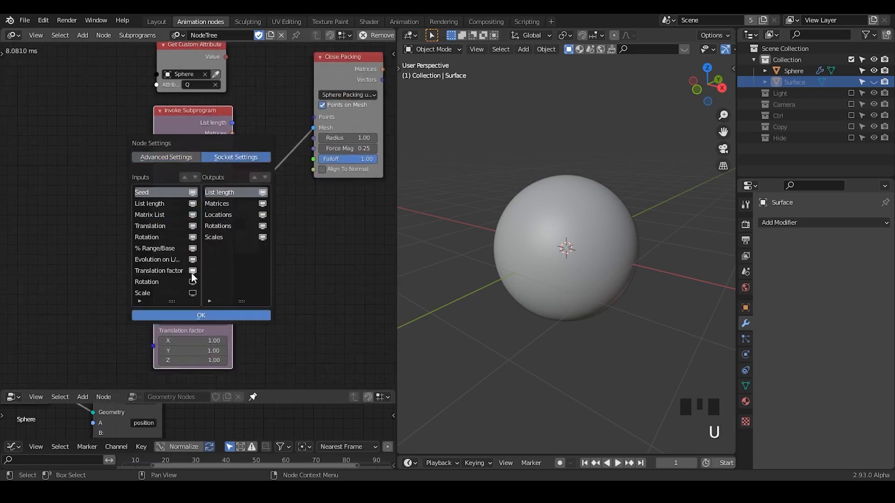
{"action": "left_click", "coordinate": [192, 272]}
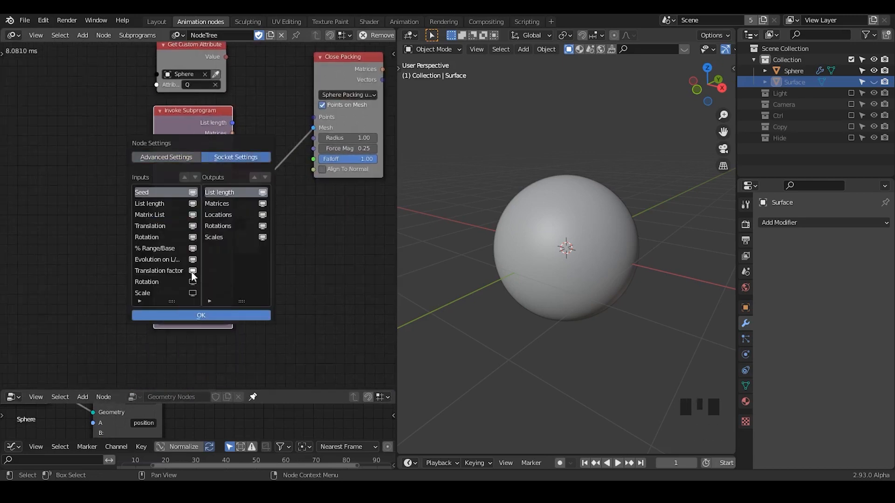
{"action": "left_click", "coordinate": [192, 236]}
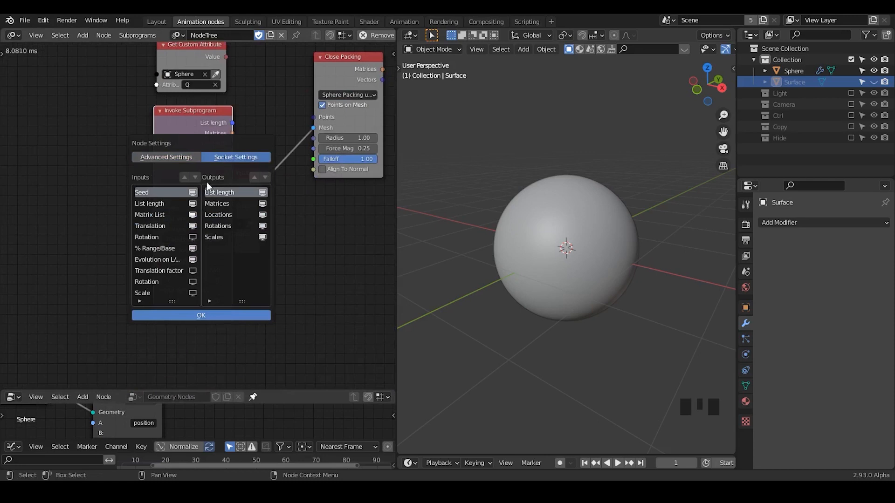
{"action": "left_click", "coordinate": [239, 322]}
Step: Connect the subprogram's Locations output to Close Packing's Points input
{"action": "middle_click_drag", "start_coordinate": [277, 251], "coordinate": [209, 276]}
{"action": "left_click", "coordinate": [208, 276]}
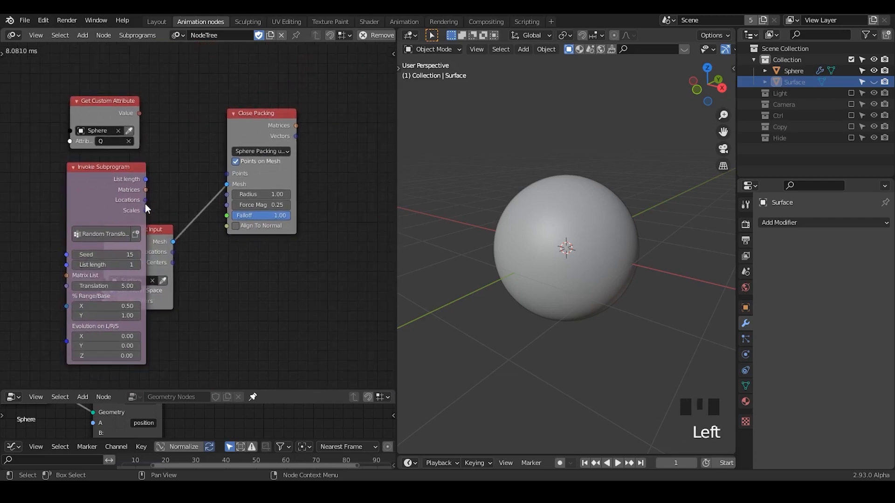
{"action": "left_click_drag", "start_coordinate": [145, 200], "coordinate": [227, 177]}
Step: Add a 3D Viewer node displaying Close Packing's Vectors with a width of 17
{"action": "left_click", "coordinate": [329, 157]}
{"action": "key", "text": "ctrl+a"}
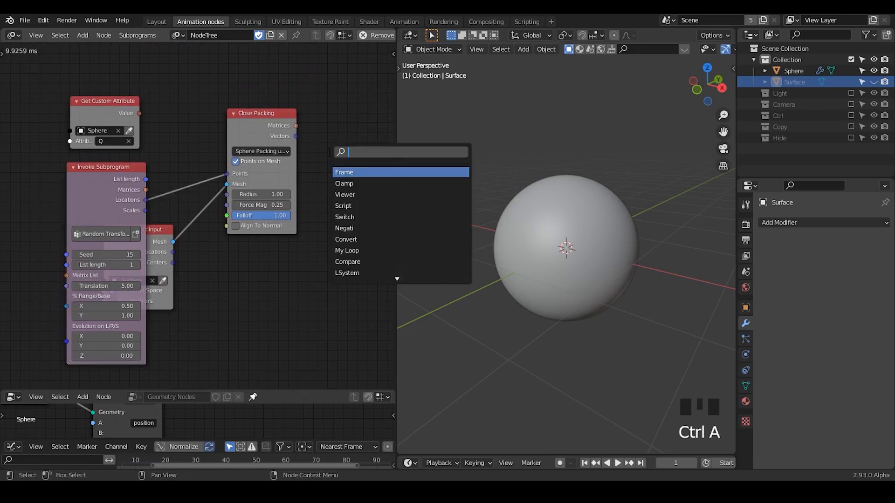
{"action": "type", "text": "3D"}
{"action": "left_click", "coordinate": [353, 172]}
{"action": "left_click", "coordinate": [346, 142]}
{"action": "left_click_drag", "start_coordinate": [296, 136], "coordinate": [337, 137]}
{"action": "middle_click_drag", "start_coordinate": [521, 212], "coordinate": [543, 197]}
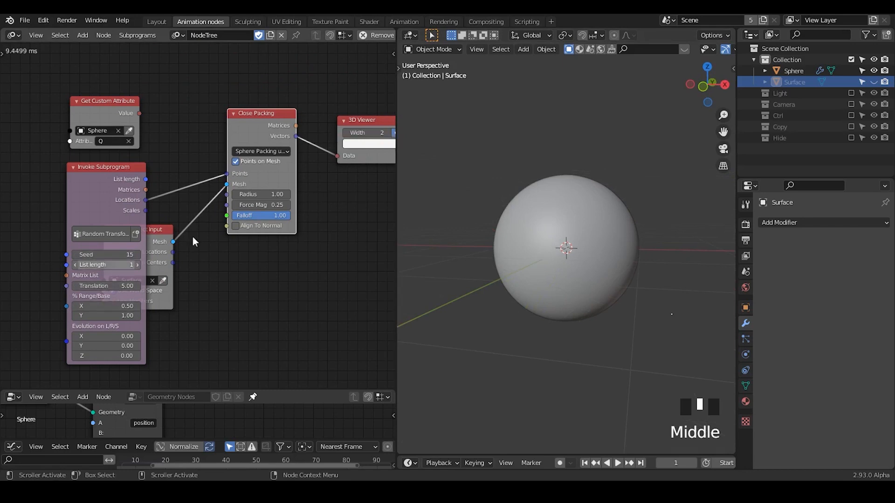
{"action": "left_click_drag", "start_coordinate": [368, 132], "coordinate": [387, 133]}
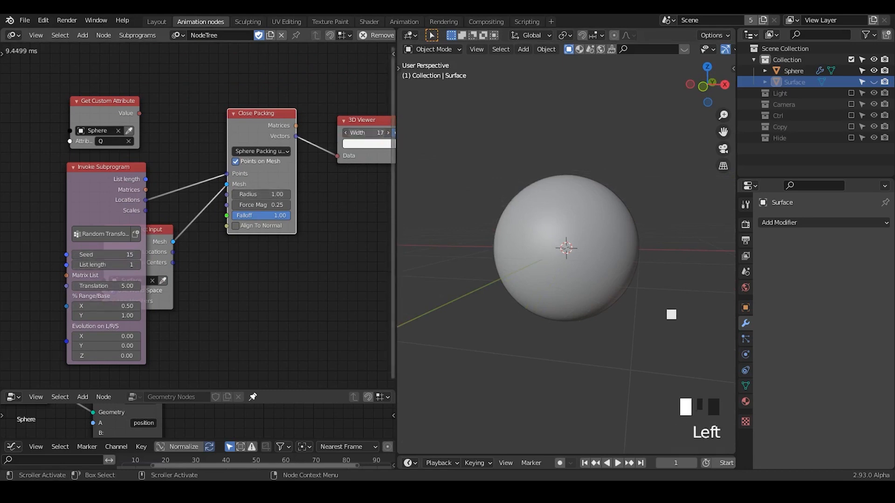
Step: Raise the Random Transform subprogram's List length to 31
{"action": "middle_click_drag", "start_coordinate": [572, 242], "coordinate": [549, 242]}
{"action": "left_click_drag", "start_coordinate": [106, 265], "coordinate": [186, 265]}
{"action": "middle_click_drag", "start_coordinate": [559, 279], "coordinate": [551, 310]}
Step: Move the subprogram node clear of Mesh Object Input and widen Close Packing so its mode name is readable
{"action": "middle_click_drag", "start_coordinate": [202, 242], "coordinate": [165, 189]}
{"action": "left_click_drag", "start_coordinate": [164, 189], "coordinate": [110, 183]}
{"action": "left_click", "coordinate": [277, 139]}
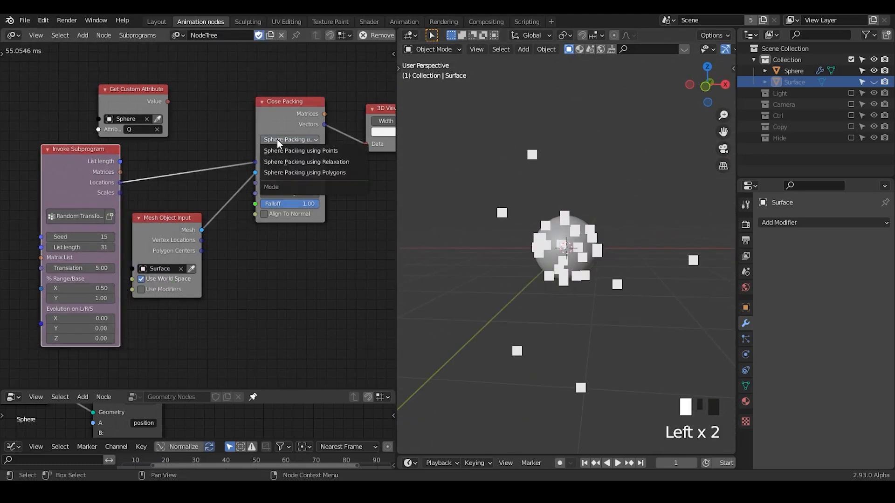
{"action": "left_click", "coordinate": [276, 138]}
{"action": "left_click_drag", "start_coordinate": [257, 125], "coordinate": [234, 130]}
Step: Reduce the subprogram's List length to 9 and scrub its Evolution on L/R/S X to 82.95
{"action": "left_click_drag", "start_coordinate": [96, 247], "coordinate": [70, 247]}
{"action": "left_click_drag", "start_coordinate": [79, 319], "coordinate": [126, 319]}
Step: Add a Ray Cast BVHTree node below Close Packing and assign Surface as its object
{"action": "key", "text": "ctrl+a"}
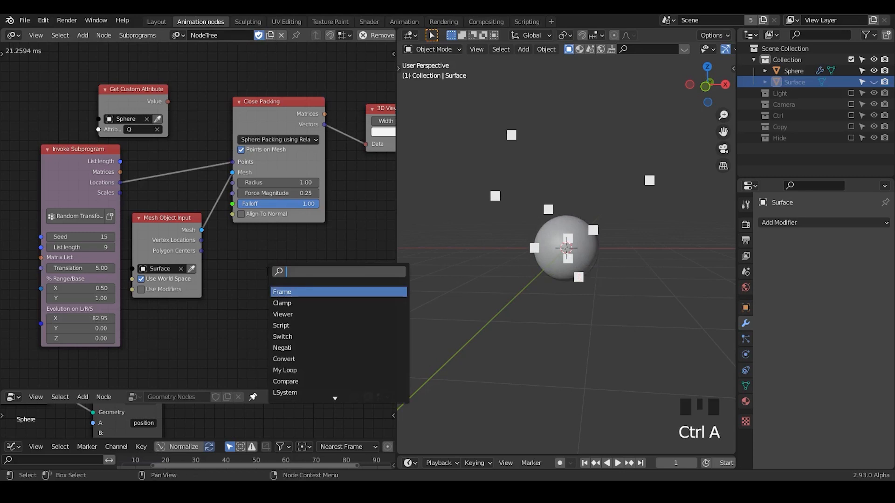
{"action": "type", "text": "ray"}
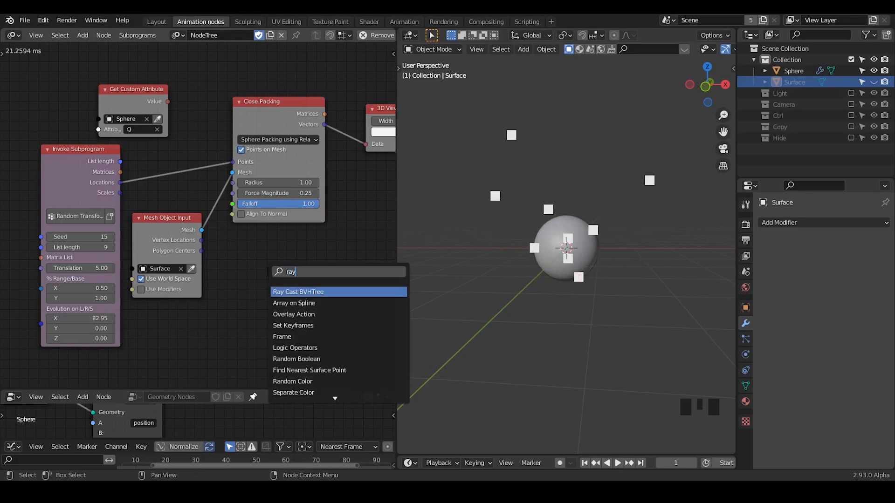
{"action": "type", "text": "cast"}
{"action": "key", "text": "Return"}
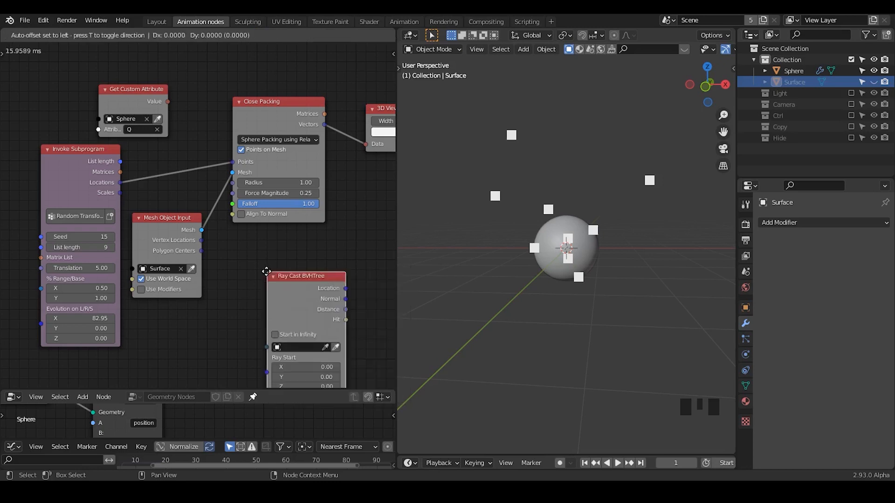
{"action": "left_click", "coordinate": [272, 219]}
{"action": "middle_click_drag", "start_coordinate": [272, 219], "coordinate": [292, 181]}
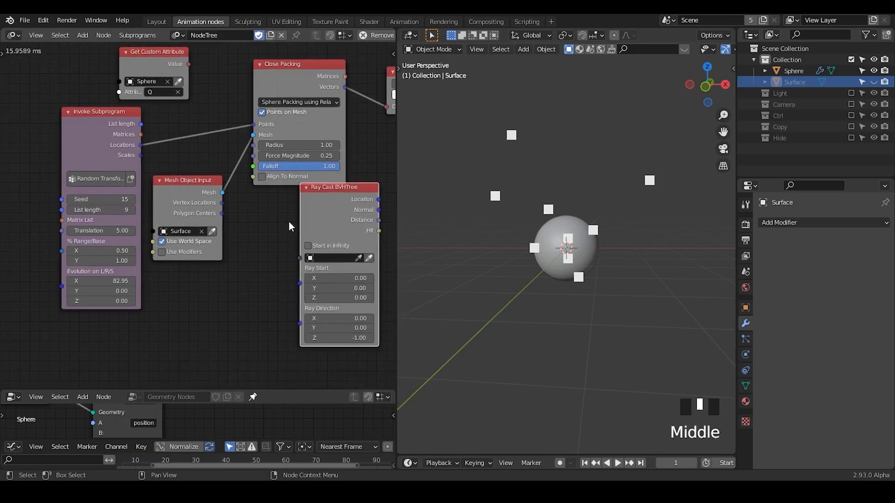
{"action": "left_click", "coordinate": [371, 259]}
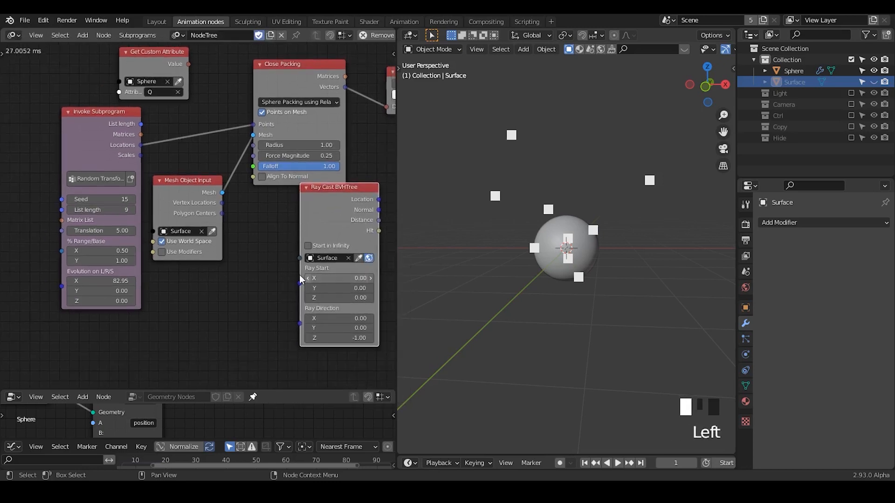
Step: Connect the subprogram's Locations to the ray cast's Ray Direction and the ray cast's Locations to Close Packing's Points
{"action": "middle_click_drag", "start_coordinate": [299, 275], "coordinate": [268, 263]}
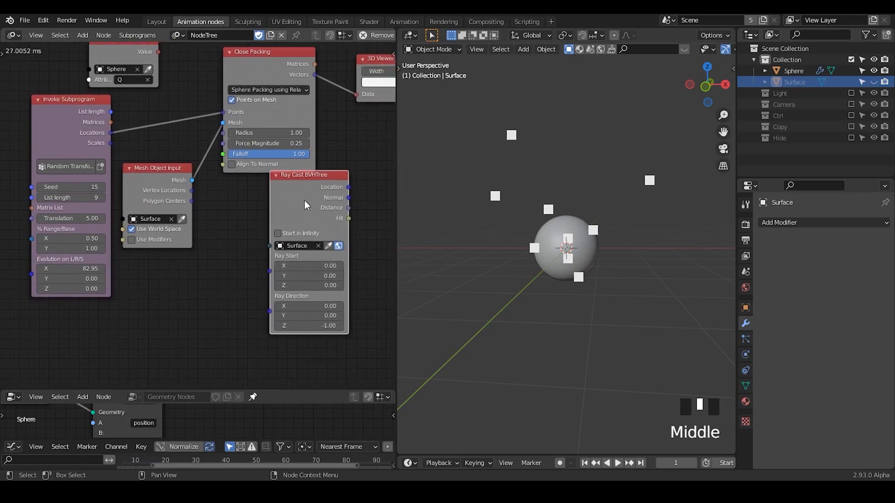
{"action": "left_click_drag", "start_coordinate": [305, 201], "coordinate": [269, 206]}
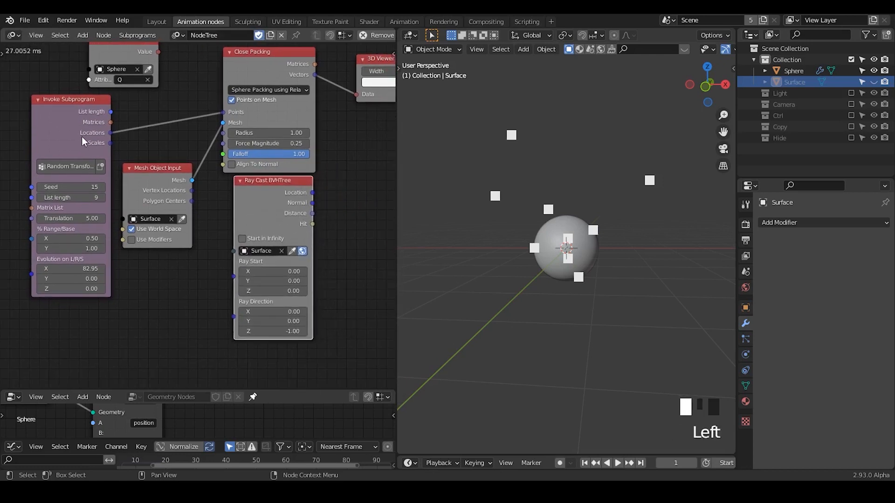
{"action": "left_click_drag", "start_coordinate": [111, 133], "coordinate": [239, 317]}
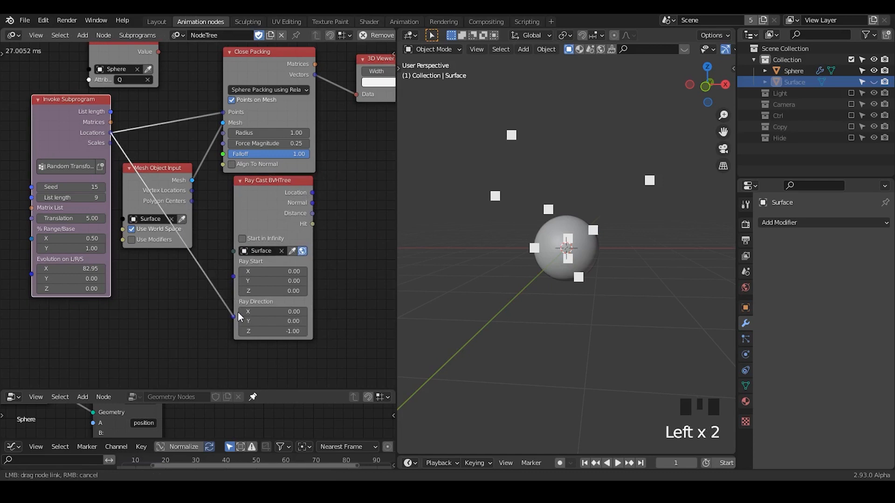
{"action": "left_click_drag", "start_coordinate": [280, 202], "coordinate": [250, 211]}
{"action": "middle_click_drag", "start_coordinate": [283, 229], "coordinate": [244, 270]}
{"action": "left_click_drag", "start_coordinate": [243, 243], "coordinate": [198, 149]}
Step: Rearrange the nodes, placing Ray Cast BVHTree above Mesh Object Input and both between the subprogram and Close Packing
{"action": "left_click_drag", "start_coordinate": [351, 63], "coordinate": [232, 168]}
{"action": "key", "text": "g"}
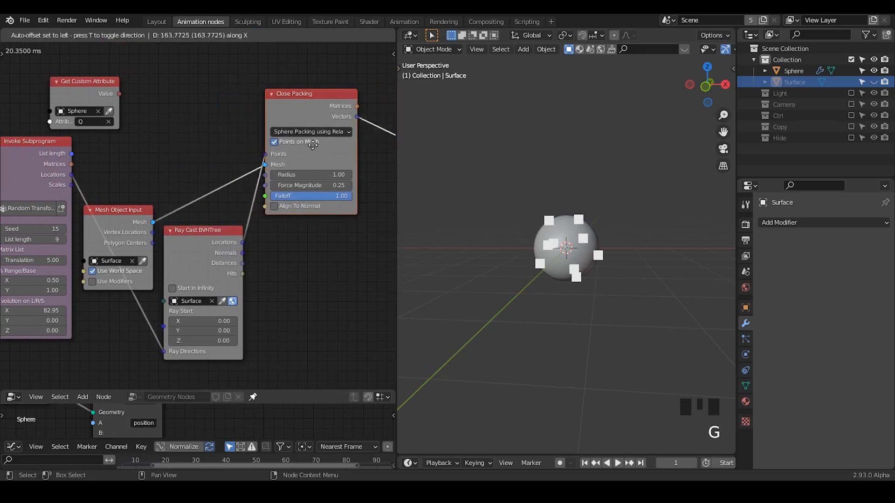
{"action": "left_click", "coordinate": [312, 145]}
{"action": "left_click_drag", "start_coordinate": [205, 230], "coordinate": [176, 57]}
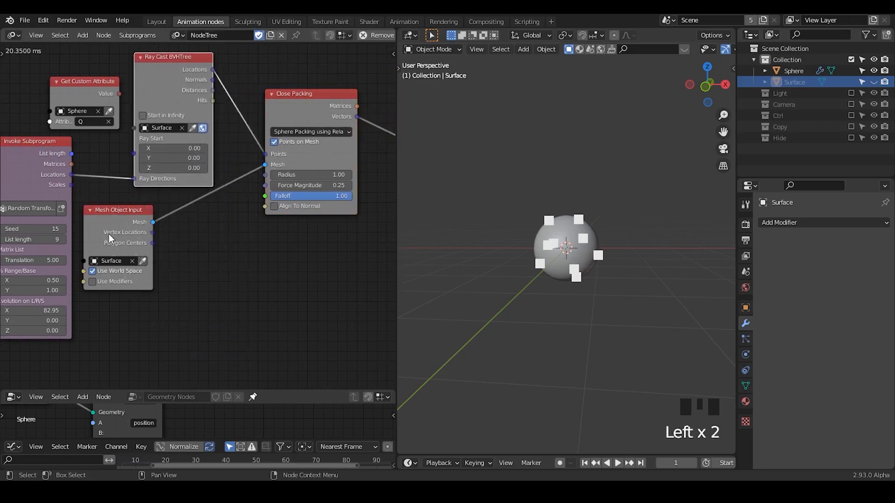
{"action": "left_click_drag", "start_coordinate": [110, 239], "coordinate": [177, 211]}
Step: Test the point motion with the subprogram's Evolution on L/R/S X and reset that value to 0
{"action": "middle_click_drag", "start_coordinate": [136, 250], "coordinate": [176, 234]}
{"action": "left_click_drag", "start_coordinate": [69, 294], "coordinate": [80, 295]}
{"action": "left_click", "coordinate": [74, 294]}
{"action": "type", "text": "0"}
{"action": "key", "text": "Return"}
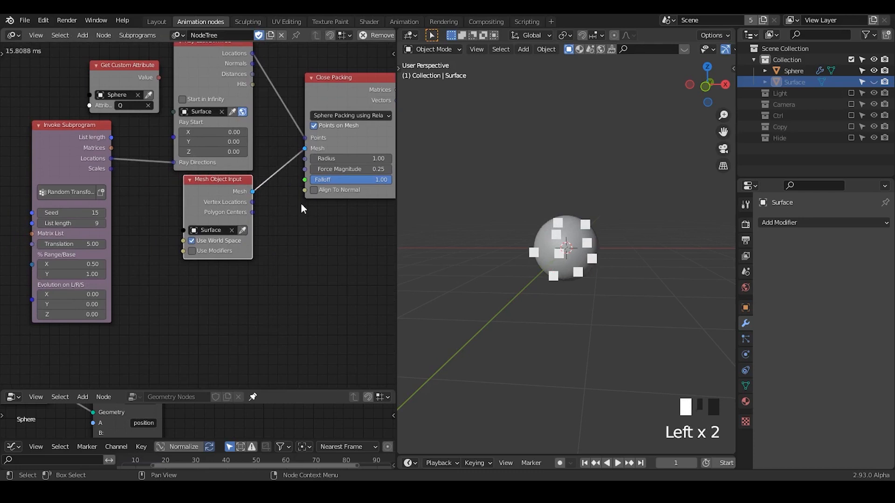
Step: Set Close Packing's Force Magnitude to 0.1 and check the point motion by varying Evolution on L/R/S X
{"action": "left_click", "coordinate": [355, 171]}
{"action": "type", "text": "0.1"}
{"action": "key", "text": "Return"}
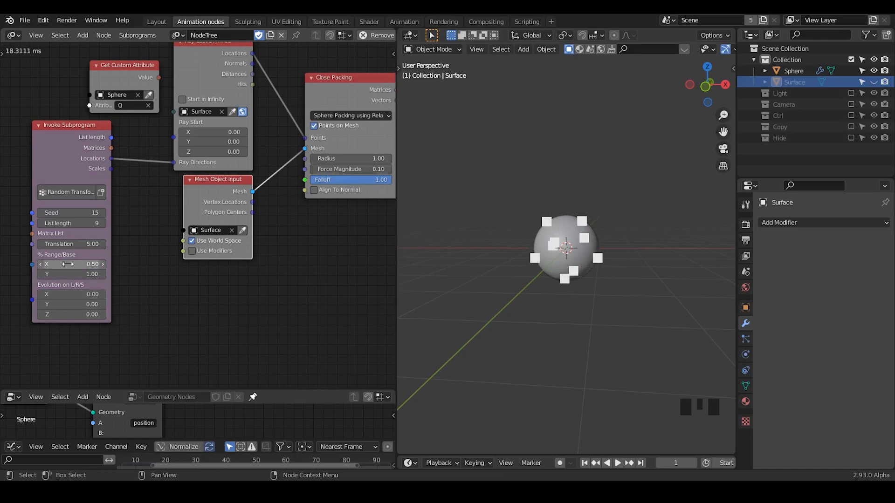
{"action": "left_click_drag", "start_coordinate": [68, 294], "coordinate": [67, 294]}
{"action": "left_click_drag", "start_coordinate": [72, 294], "coordinate": [26, 294]}
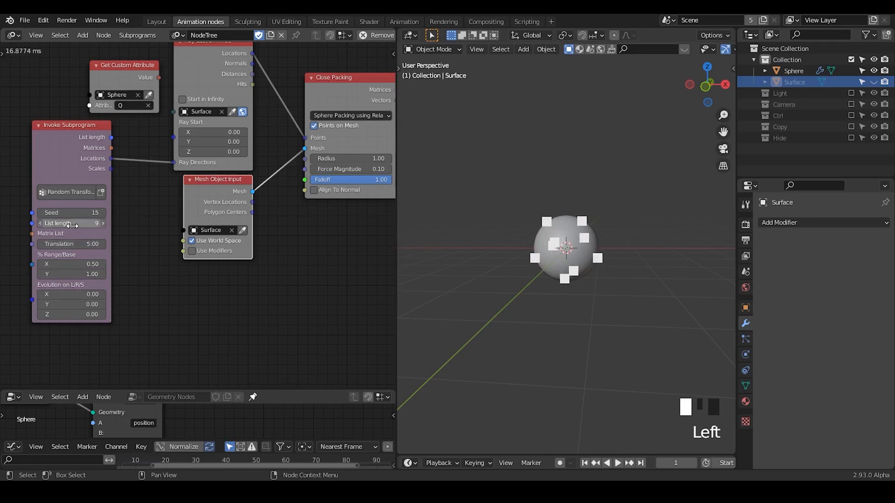
Step: Set the Random Transform subprogram's List length to 2
{"action": "left_click_drag", "start_coordinate": [73, 223], "coordinate": [42, 224]}
{"action": "left_click", "coordinate": [72, 225]}
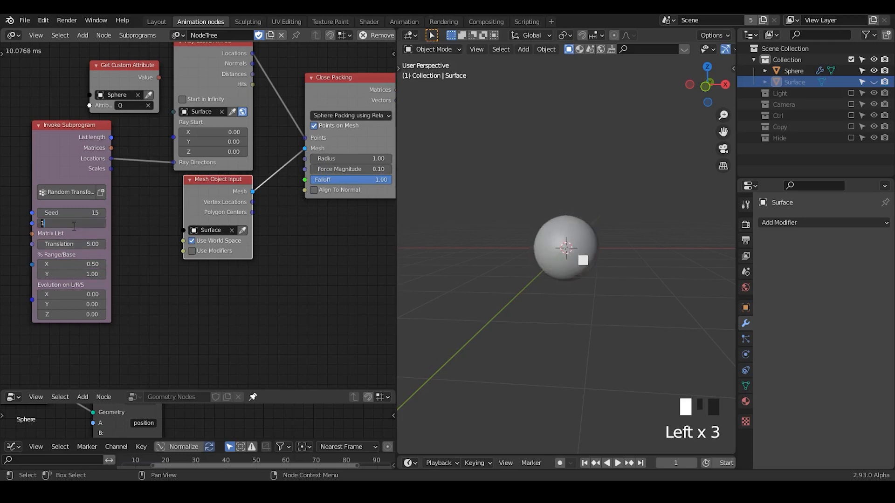
{"action": "type", "text": "2"}
Step: Test the packing of two points by varying the subprogram's Evolution on L/R/S X, ending at 100.65
{"action": "left_click_drag", "start_coordinate": [70, 294], "coordinate": [75, 294], "text": "shift"}
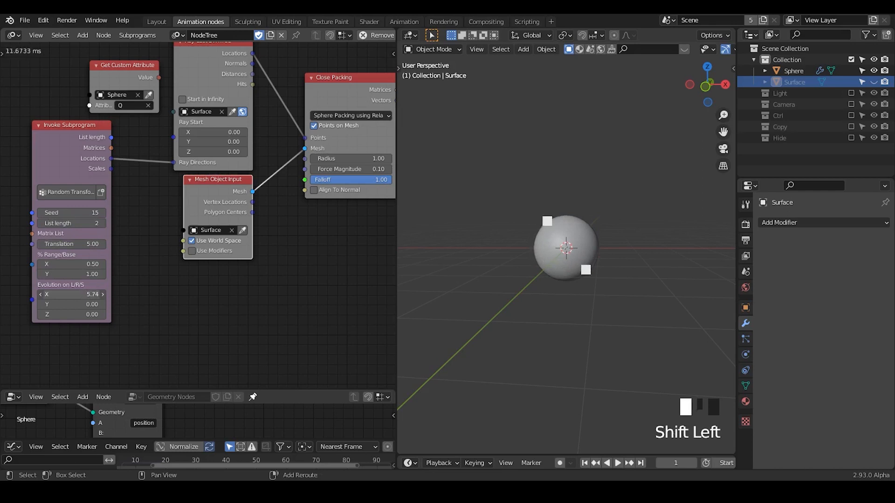
{"action": "left_click", "coordinate": [80, 294]}
{"action": "type", "text": "0"}
{"action": "key", "text": "Return"}
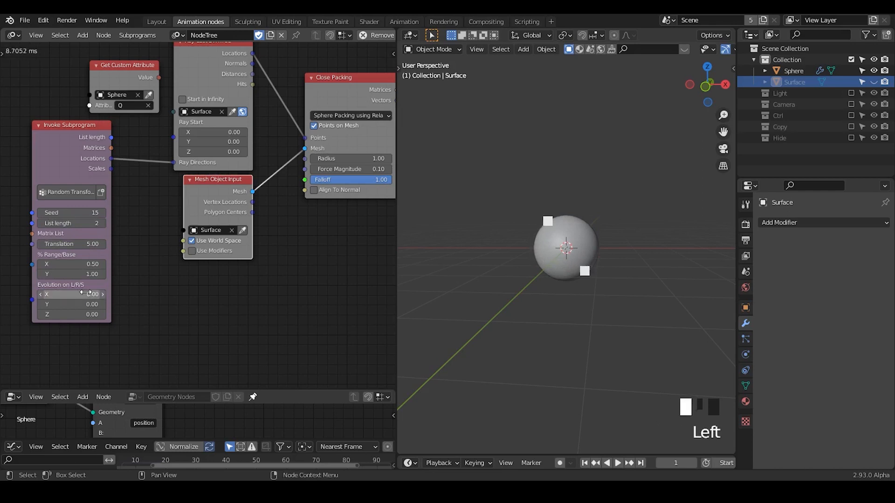
{"action": "left_click", "coordinate": [85, 293]}
{"action": "left_click_drag", "start_coordinate": [85, 294], "coordinate": [101, 294]}
Step: Add a second 3D Viewer below Mesh Object Input and connect the subprogram's Locations to it
{"action": "key", "text": "ctrl+a"}
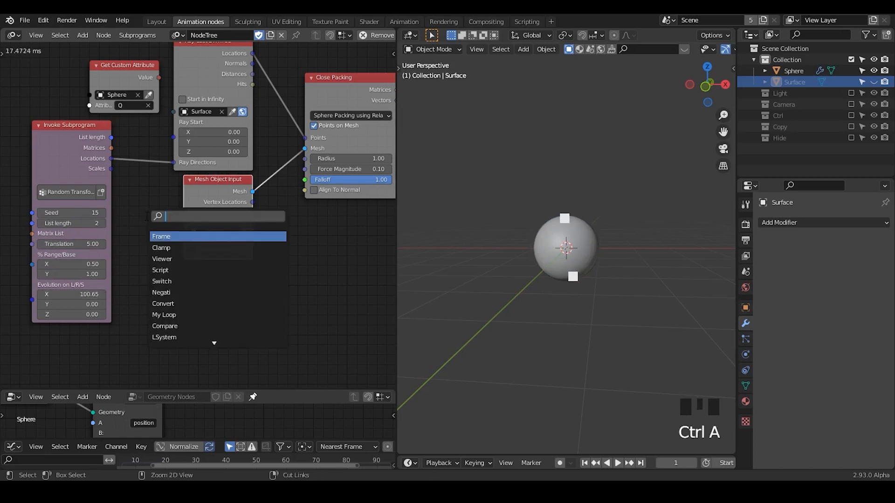
{"action": "left_click", "coordinate": [167, 236]}
{"action": "type", "text": "3D"}
{"action": "key", "text": "Return"}
{"action": "left_click", "coordinate": [182, 284]}
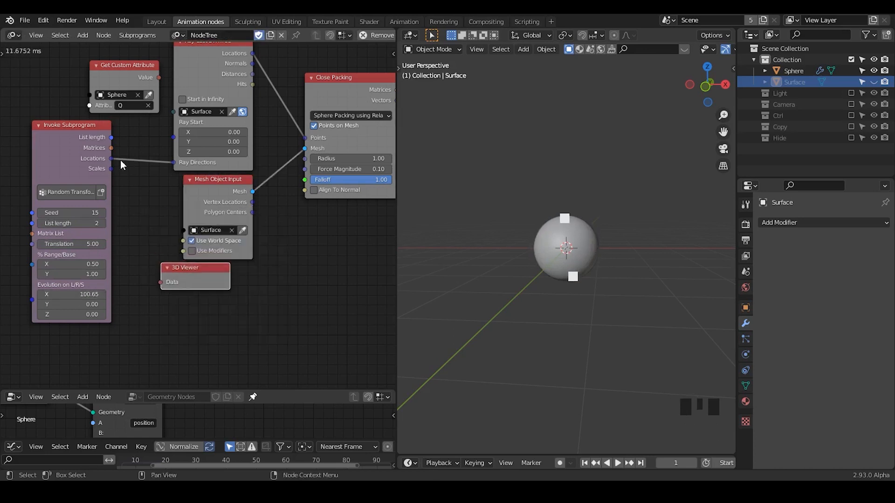
{"action": "left_click_drag", "start_coordinate": [111, 159], "coordinate": [162, 282]}
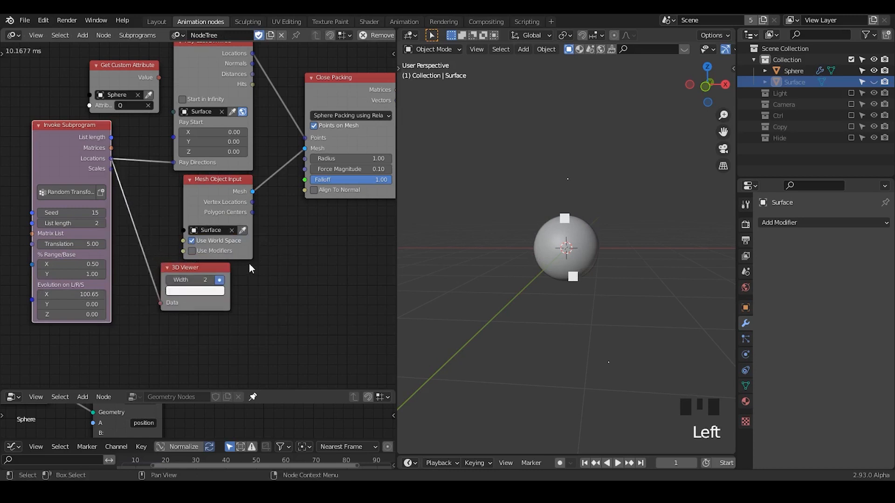
Step: Set the second 3D Viewer's point colour to red and its width to 15
{"action": "left_click", "coordinate": [202, 289]}
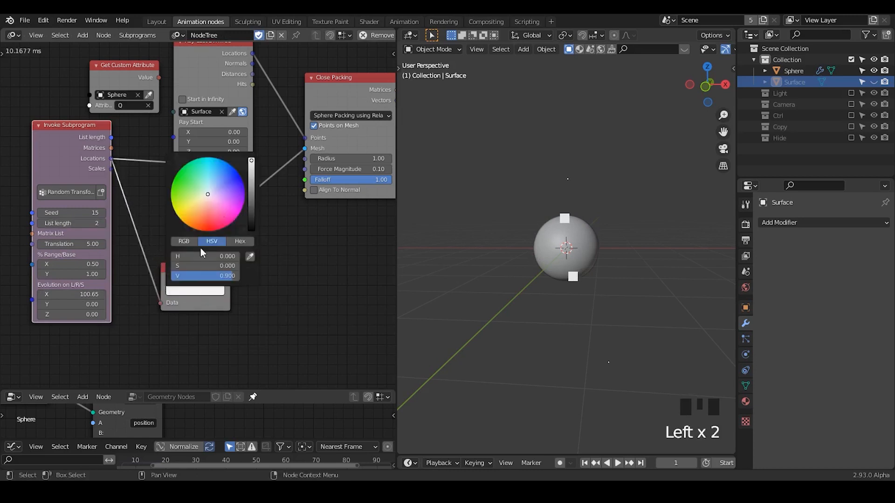
{"action": "left_click_drag", "start_coordinate": [204, 200], "coordinate": [205, 231]}
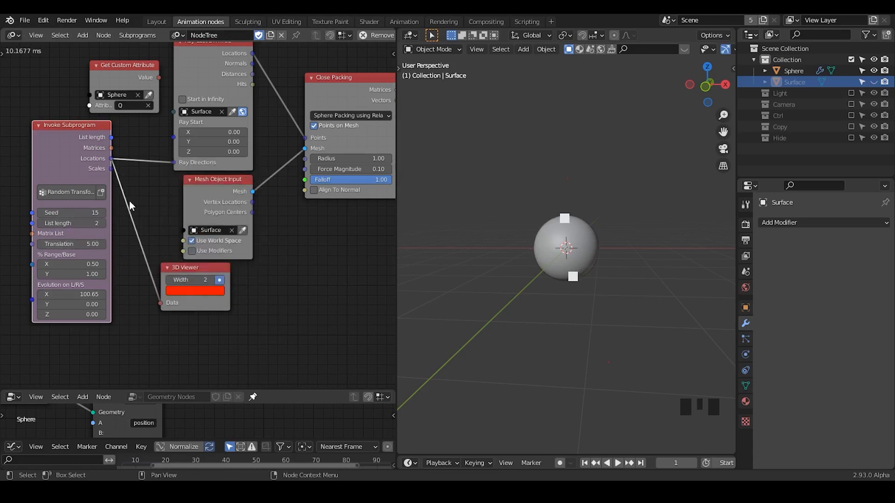
{"action": "left_click_drag", "start_coordinate": [180, 279], "coordinate": [205, 279]}
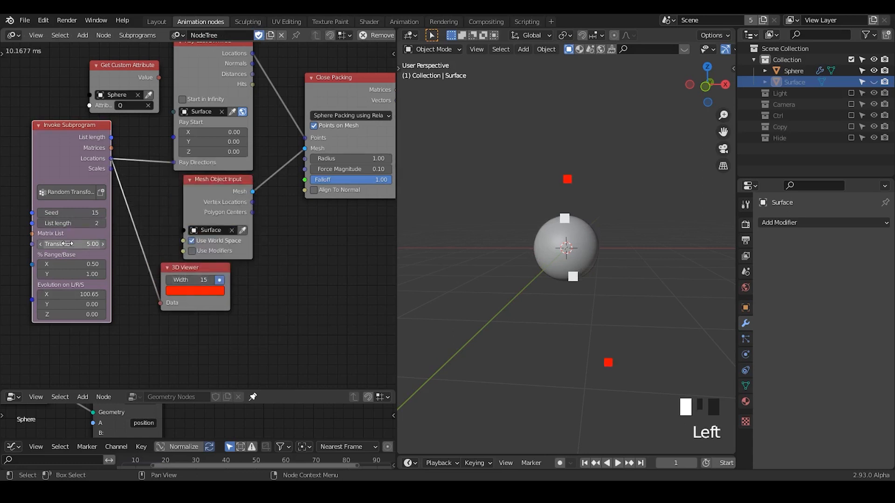
Step: Set the Random Transform subprogram's Translation to 3 and test the packing by varying Evolution on L/R/S X
{"action": "left_click_drag", "start_coordinate": [70, 244], "coordinate": [60, 244]}
{"action": "middle_click_drag", "start_coordinate": [553, 229], "coordinate": [474, 234]}
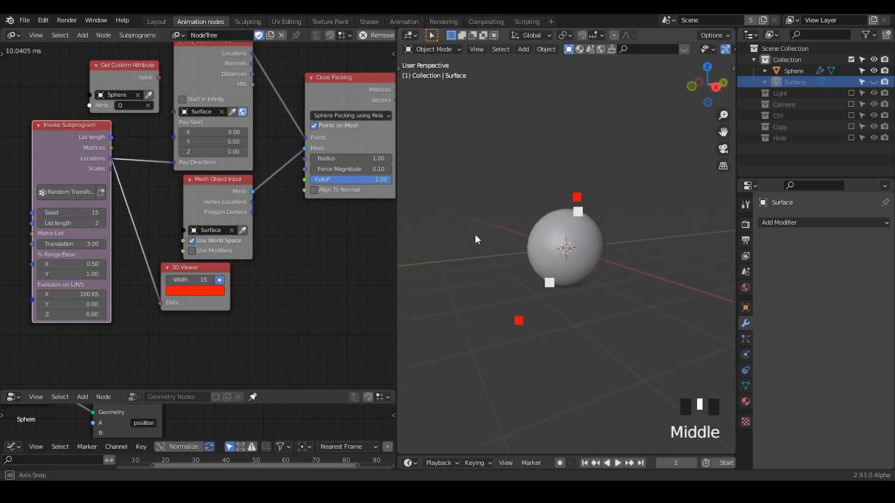
{"action": "left_click_drag", "start_coordinate": [70, 294], "coordinate": [319, 294]}
Step: Set the Close Packing node's Radius to 0.1
{"action": "middle_click_drag", "start_coordinate": [204, 268], "coordinate": [196, 237]}
{"action": "left_click", "coordinate": [265, 173]}
{"action": "key", "text": "Return"}
Step: Check the point motion with further Evolution changes, and reset the subprogram's Evolution on L/R/S X to 0
{"action": "left_click", "coordinate": [46, 281]}
{"action": "left_click_drag", "start_coordinate": [48, 285], "coordinate": [96, 286]}
{"action": "left_click", "coordinate": [56, 286]}
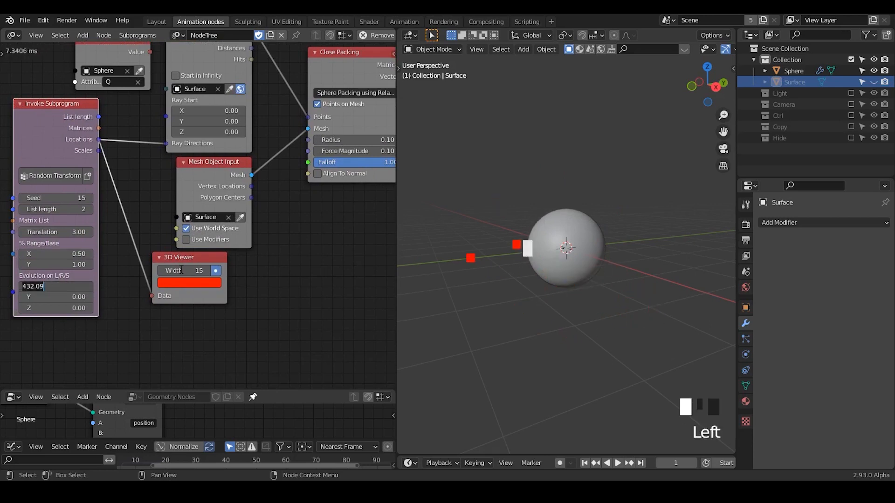
{"action": "type", "text": "0"}
{"action": "key", "text": "Return"}
Step: Collapse the Mesh Object Input node and rearrange the surrounding nodes, moving the two 3D Viewers clear of Close Packing
{"action": "left_click", "coordinate": [306, 246]}
{"action": "middle_click_drag", "start_coordinate": [295, 248], "coordinate": [170, 303]}
{"action": "left_click_drag", "start_coordinate": [112, 297], "coordinate": [122, 310]}
{"action": "left_click", "coordinate": [108, 222]}
{"action": "left_click_drag", "start_coordinate": [107, 227], "coordinate": [99, 228]}
{"action": "left_click_drag", "start_coordinate": [255, 149], "coordinate": [233, 159]}
{"action": "middle_click_drag", "start_coordinate": [232, 160], "coordinate": [281, 160]}
{"action": "left_click_drag", "start_coordinate": [330, 136], "coordinate": [331, 122]}
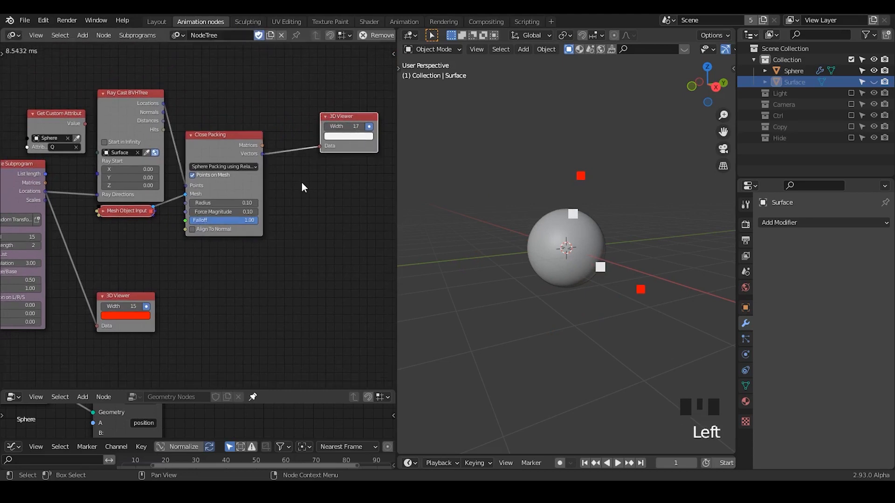
Step: Add a Point Distance Falloff node below the white 3D Viewer
{"action": "key", "text": "ctrl+a"}
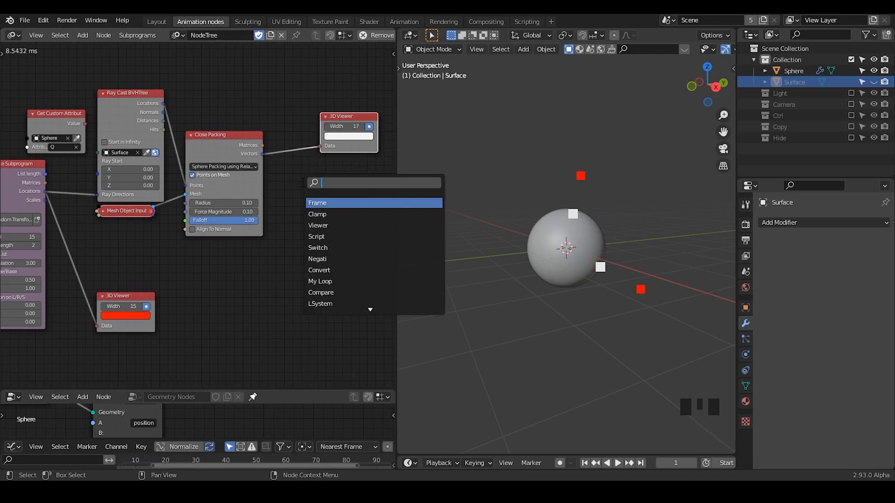
{"action": "type", "text": "point"}
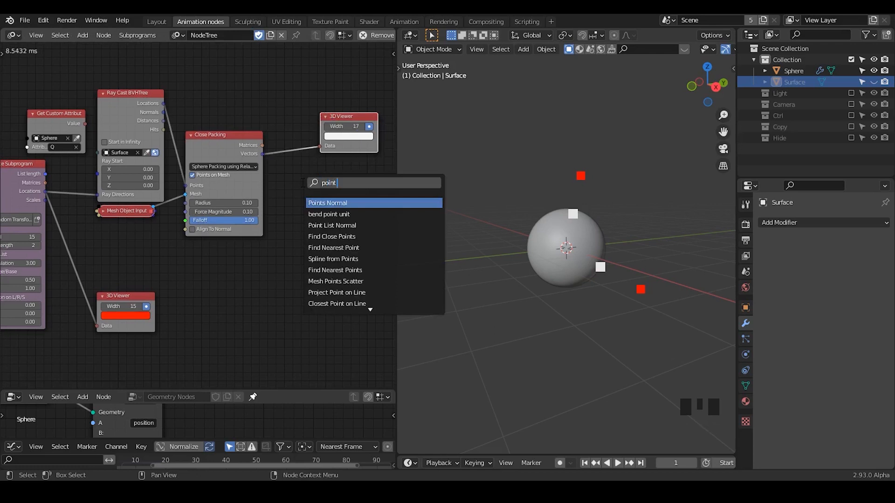
{"action": "type", "text": " dis"}
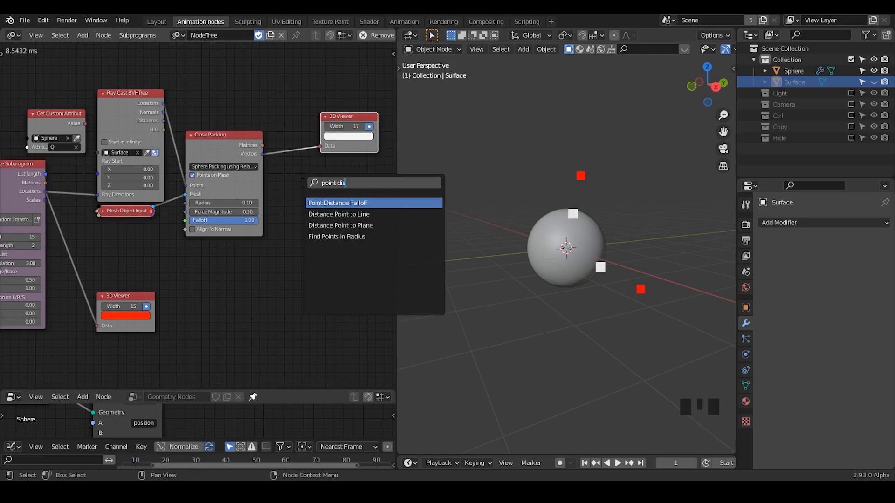
{"action": "key", "text": "Return"}
{"action": "left_click", "coordinate": [322, 174]}
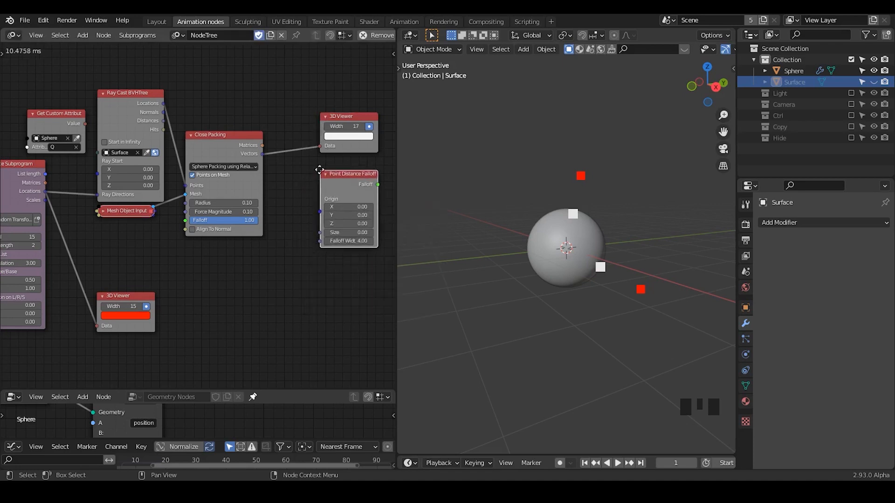
Step: Create a loop subprogram through Close Packing's Vectors and place its Loop Input below the Close Packing node
{"action": "middle_click_drag", "start_coordinate": [261, 152], "coordinate": [233, 139]}
{"action": "left_click", "coordinate": [233, 140]}
{"action": "key", "text": "w"}
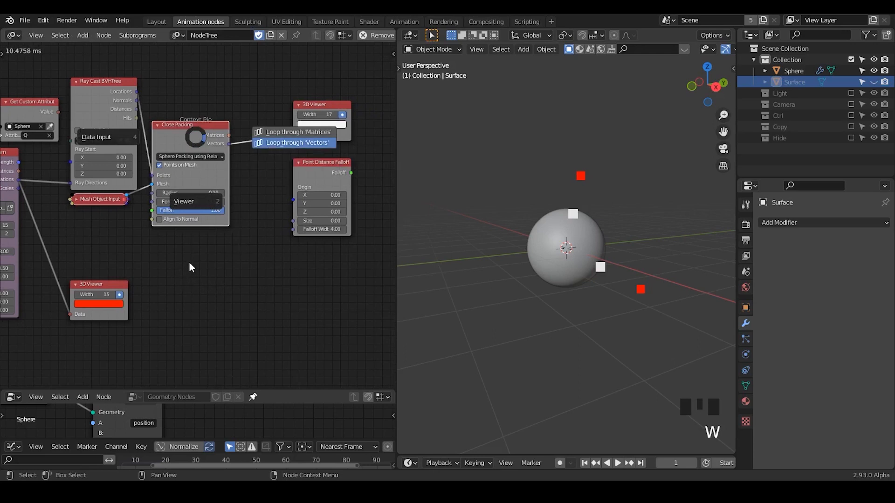
{"action": "left_click", "coordinate": [228, 256]}
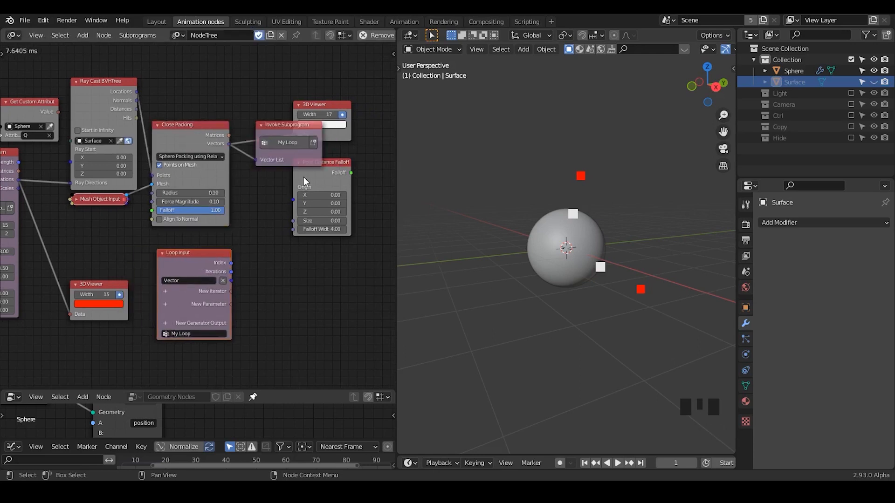
Step: Place Point Distance Falloff beside Loop Input, connect the loop's Vector to its Origin, and move the Invoke Subprogram node lower
{"action": "left_click_drag", "start_coordinate": [306, 177], "coordinate": [285, 249]}
{"action": "left_click_drag", "start_coordinate": [230, 281], "coordinate": [281, 271]}
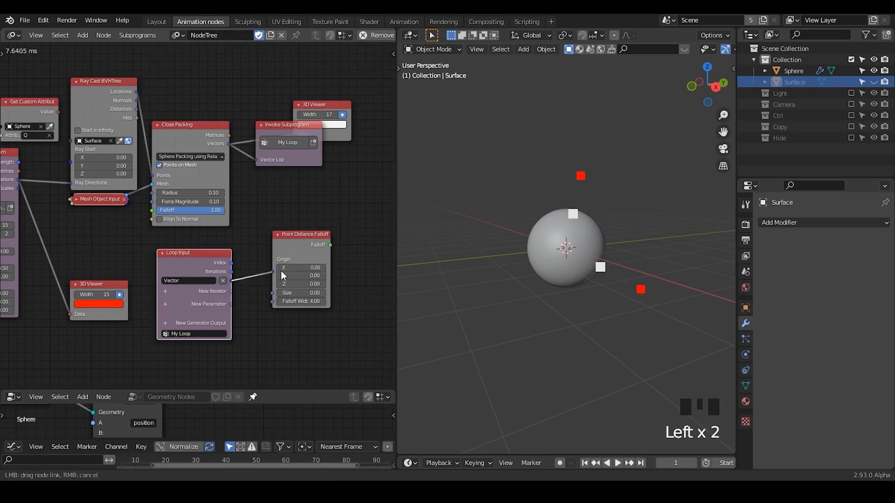
{"action": "left_click_drag", "start_coordinate": [300, 242], "coordinate": [283, 262]}
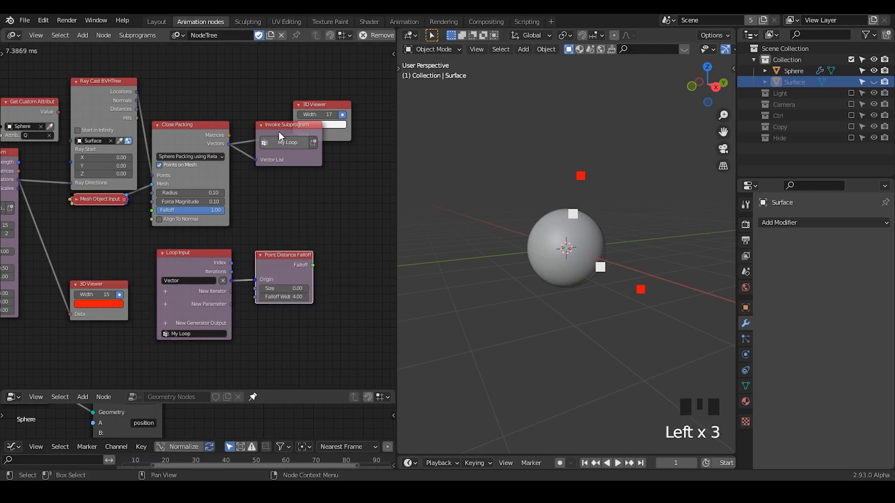
{"action": "left_click_drag", "start_coordinate": [279, 134], "coordinate": [280, 167]}
Step: Add a Falloff List generator output to My Loop and connect the Point Distance Falloff's Falloff to it
{"action": "left_click", "coordinate": [169, 324]}
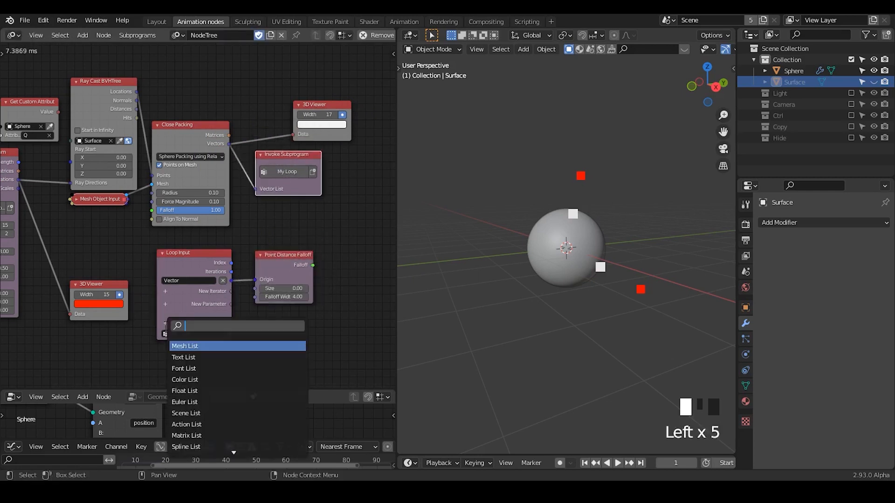
{"action": "type", "text": "fall"}
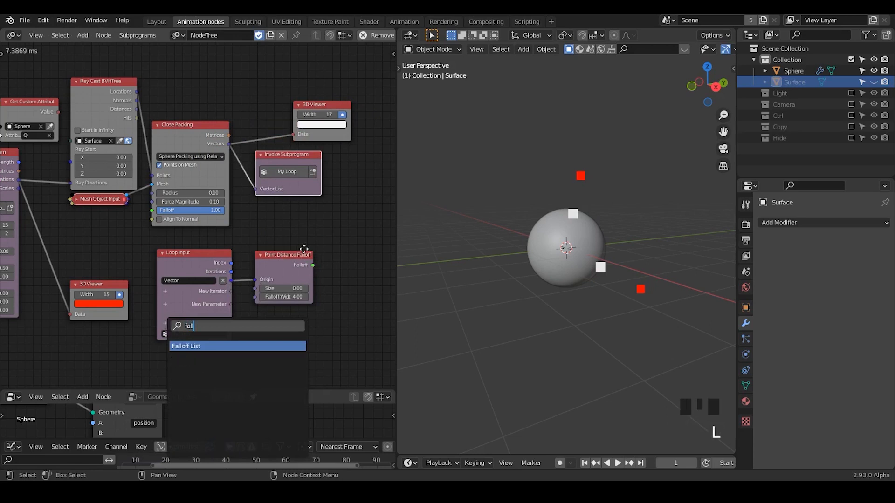
{"action": "key", "text": "Return"}
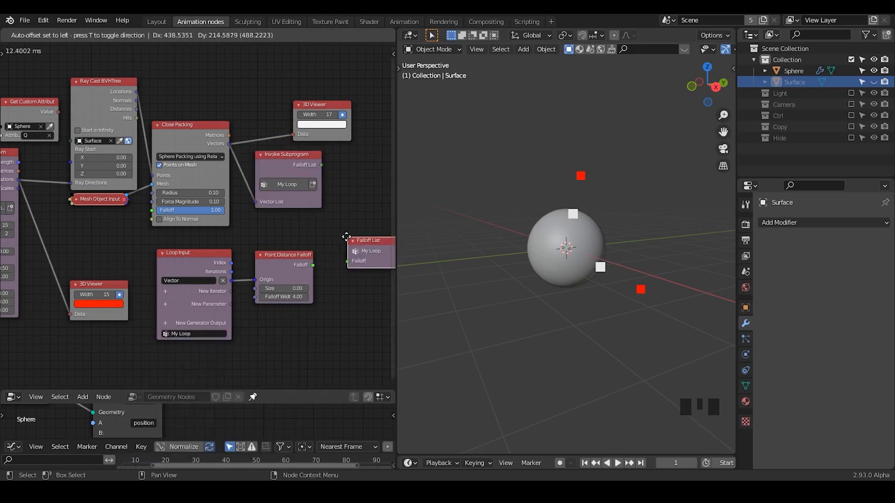
{"action": "left_click_drag", "start_coordinate": [313, 262], "coordinate": [282, 272]}
{"action": "left_click_drag", "start_coordinate": [351, 258], "coordinate": [337, 261]}
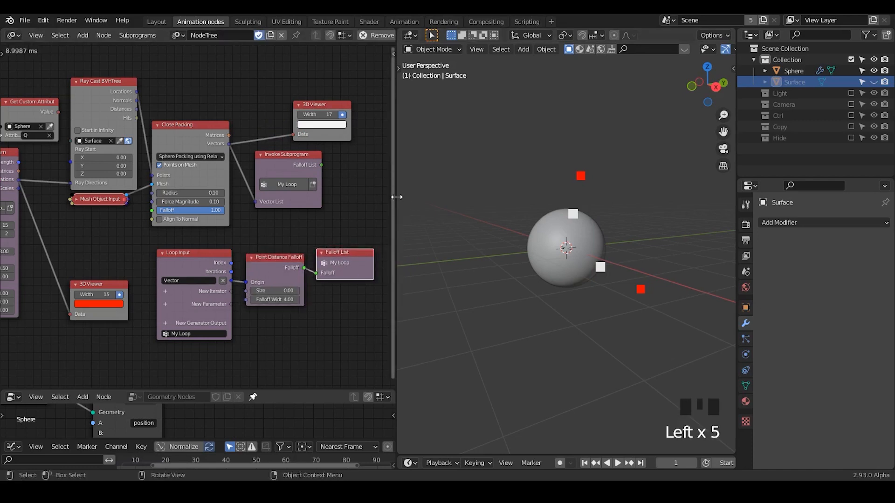
Step: Widen the node editor and delete the white 3D Viewer connected to Close Packing
{"action": "left_click_drag", "start_coordinate": [396, 195], "coordinate": [474, 187]}
{"action": "left_click", "coordinate": [359, 105]}
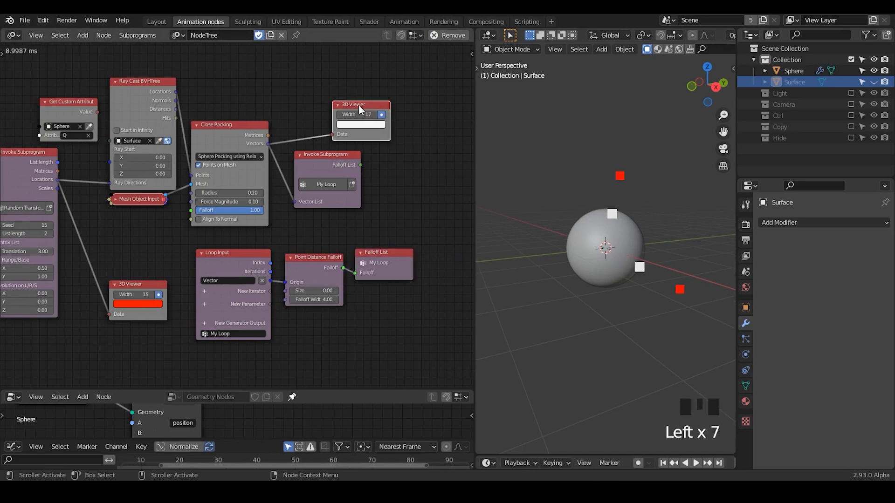
{"action": "key", "text": "x"}
Step: Add a Mix Falloffs node beside the My Loop subprogram and switch it to accept a falloff list
{"action": "key", "text": "ctrl+a"}
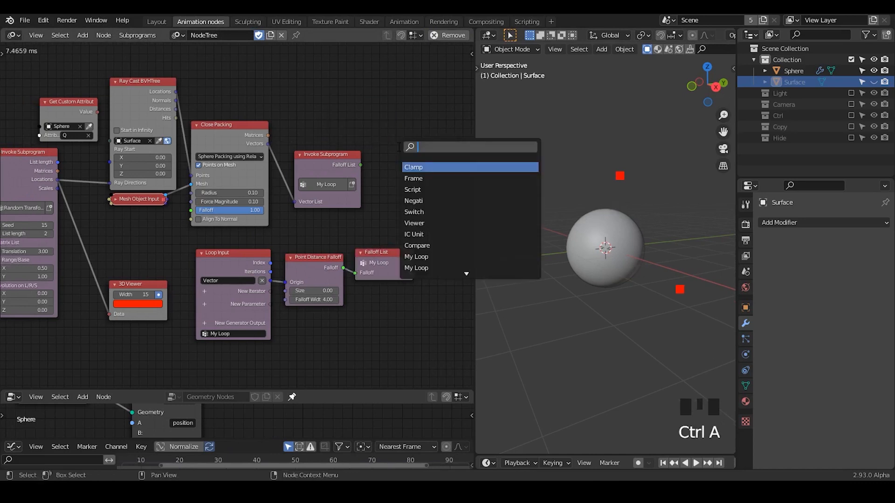
{"action": "type", "text": "mix fall"}
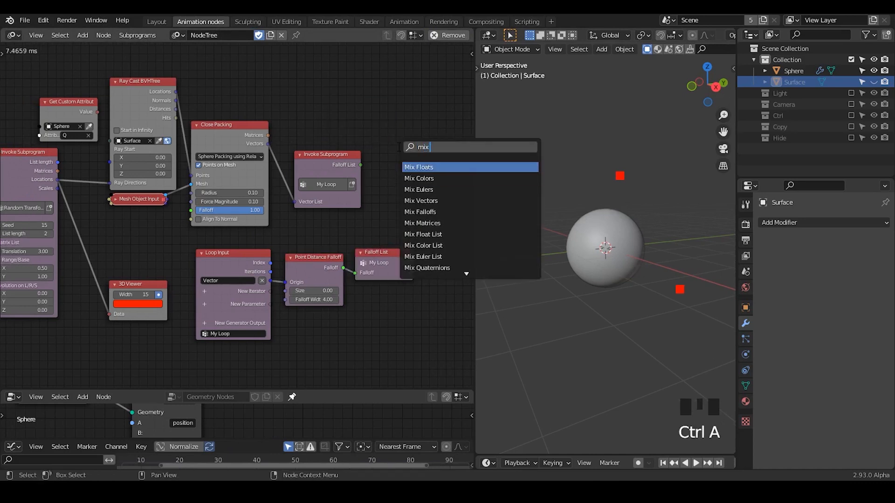
{"action": "key", "text": "Return"}
{"action": "left_click", "coordinate": [398, 146]}
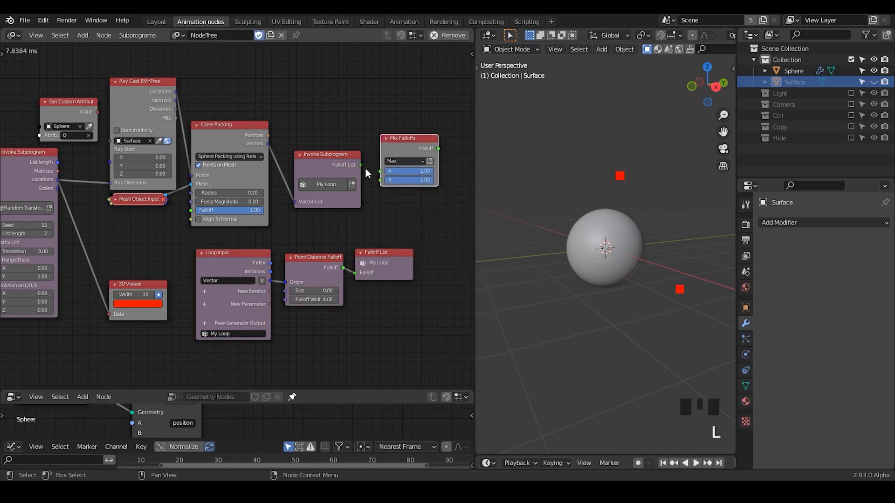
{"action": "left_click", "coordinate": [430, 161]}
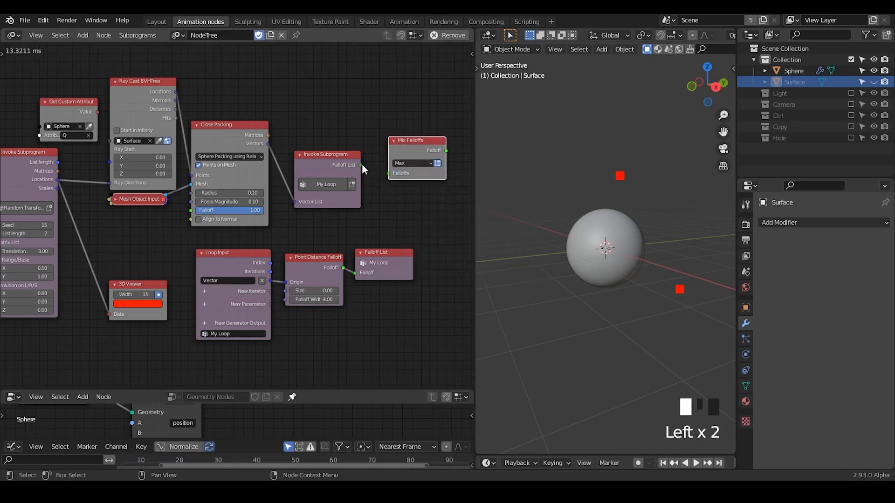
Step: Connect My Loop's Falloff List to Mix Falloffs and move both nodes into line
{"action": "left_click_drag", "start_coordinate": [360, 164], "coordinate": [393, 172]}
{"action": "left_click_drag", "start_coordinate": [340, 158], "coordinate": [333, 159]}
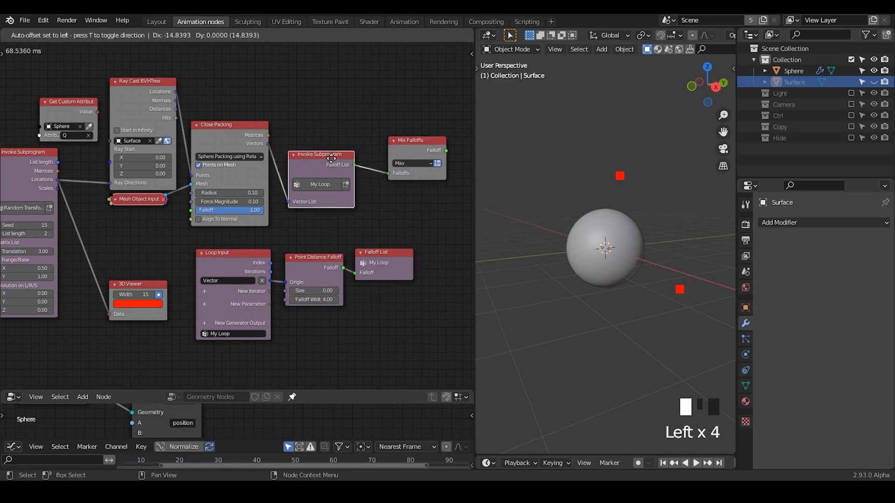
{"action": "left_click_drag", "start_coordinate": [397, 150], "coordinate": [384, 148]}
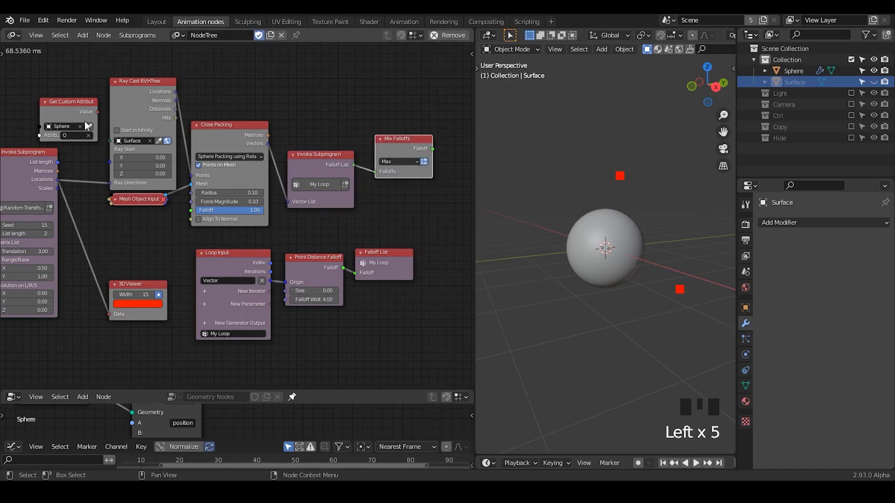
Step: Move Get Custom Attribute above Mix Falloffs and add an Evaluate Falloff node beside them
{"action": "left_click_drag", "start_coordinate": [86, 125], "coordinate": [383, 92]}
{"action": "middle_click_drag", "start_coordinate": [471, 140], "coordinate": [292, 166]}
{"action": "key", "text": "ctrl+a"}
{"action": "type", "text": "ev"}
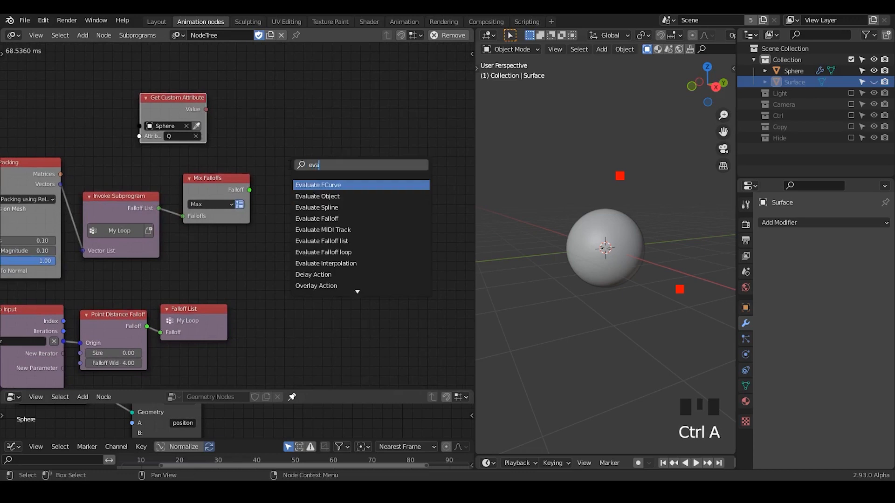
{"action": "type", "text": "aluate fall"}
{"action": "key", "text": "Return"}
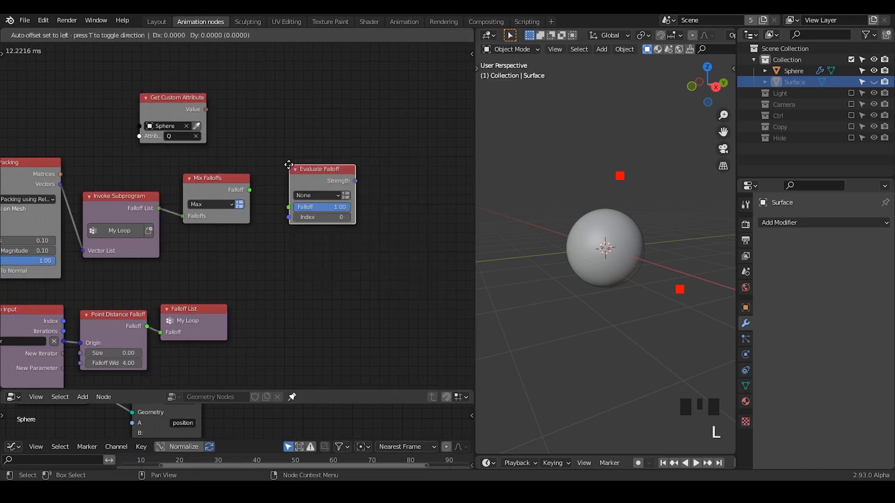
{"action": "left_click", "coordinate": [299, 167]}
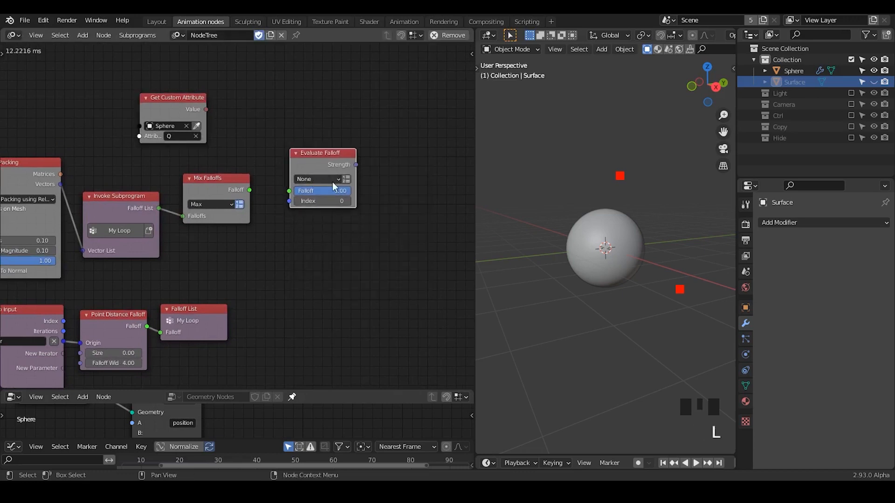
Step: Set Evaluate Falloff to evaluate a list using the Location type
{"action": "left_click", "coordinate": [347, 179]}
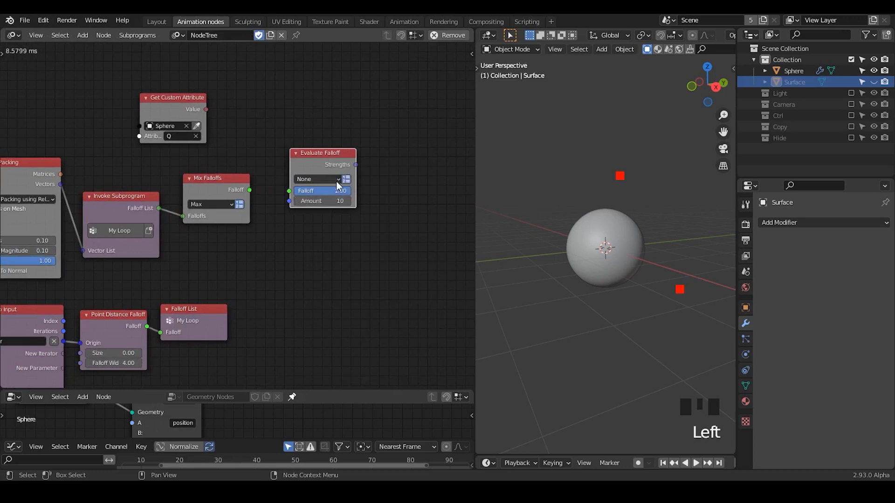
{"action": "left_click", "coordinate": [335, 180]}
{"action": "left_click", "coordinate": [321, 202]}
{"action": "left_click_drag", "start_coordinate": [317, 161], "coordinate": [325, 155]}
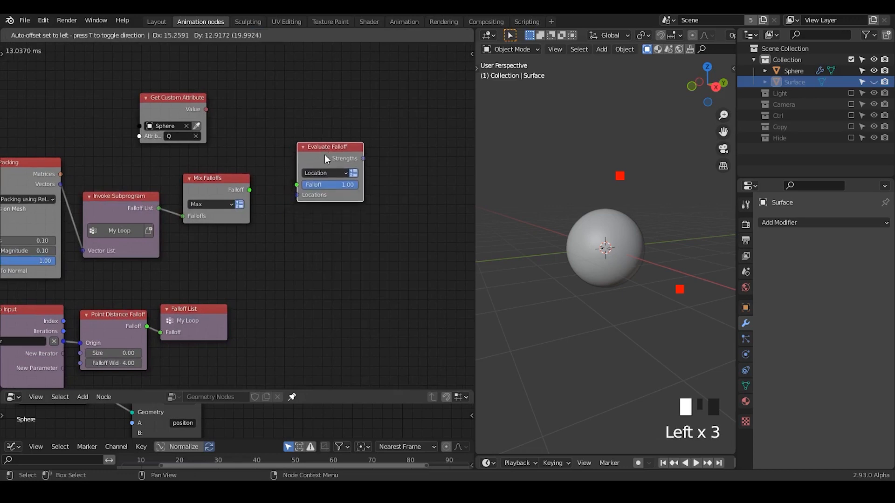
Step: Connect Get Custom Attribute's Value to Evaluate Falloff's Locations and Mix Falloffs to its Falloff, and save the file
{"action": "left_click_drag", "start_coordinate": [205, 110], "coordinate": [305, 193]}
{"action": "left_click", "coordinate": [275, 141]}
{"action": "key", "text": "ctrl+s"}
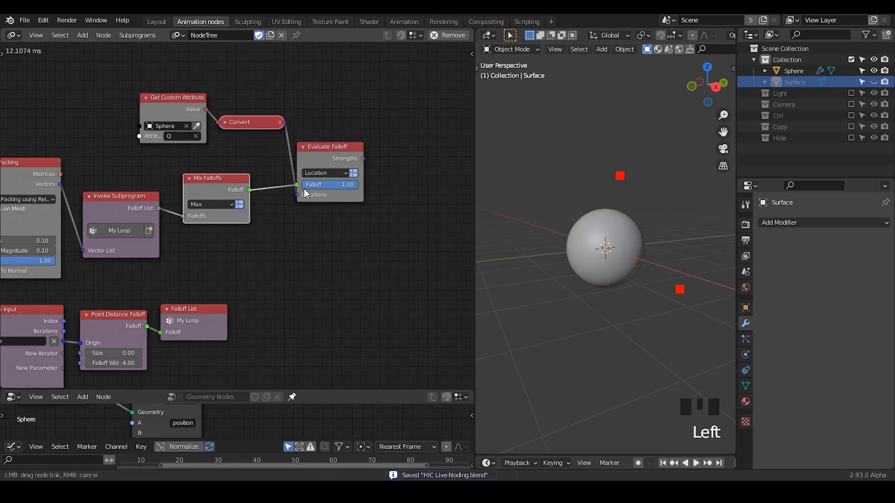
{"action": "left_click_drag", "start_coordinate": [328, 163], "coordinate": [327, 170]}
Step: Add a Set Custom Attribute node beside Evaluate Falloff and name its attribute F
{"action": "middle_click_drag", "start_coordinate": [315, 246], "coordinate": [279, 233]}
{"action": "key", "text": "ctrl+a"}
{"action": "type", "text": "set custo"}
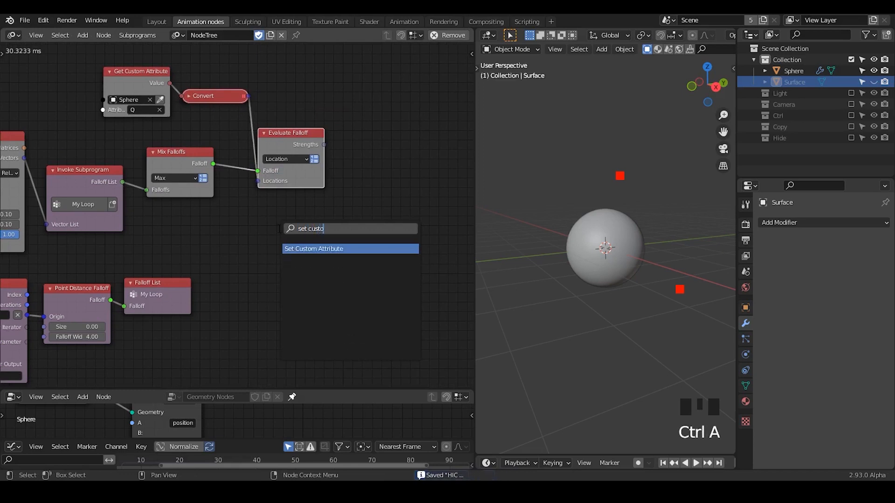
{"action": "key", "text": "Return"}
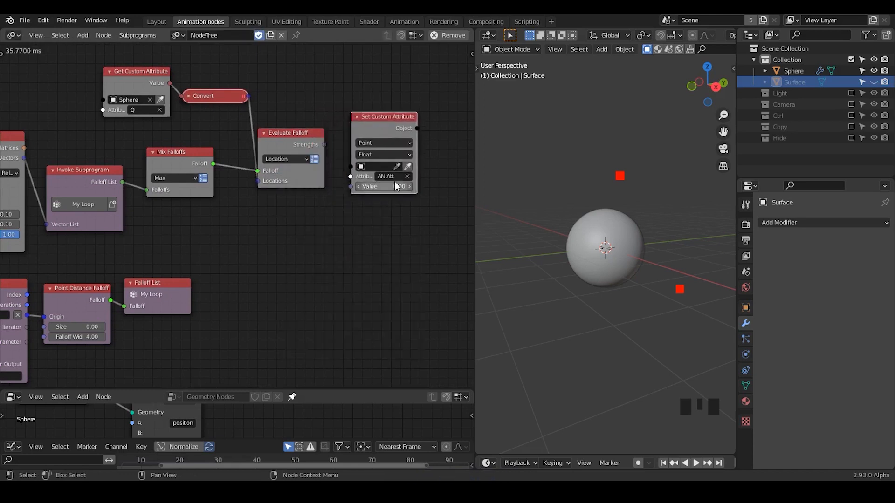
{"action": "left_click", "coordinate": [393, 177]}
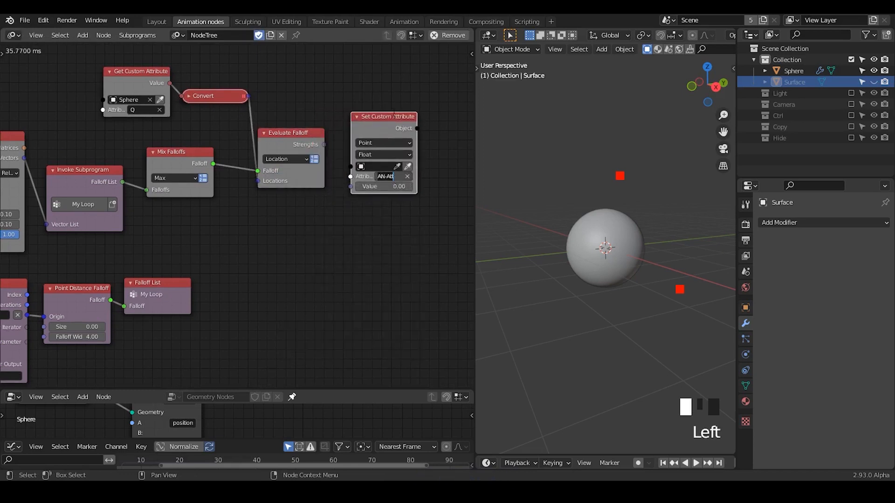
{"action": "type", "text": "F"}
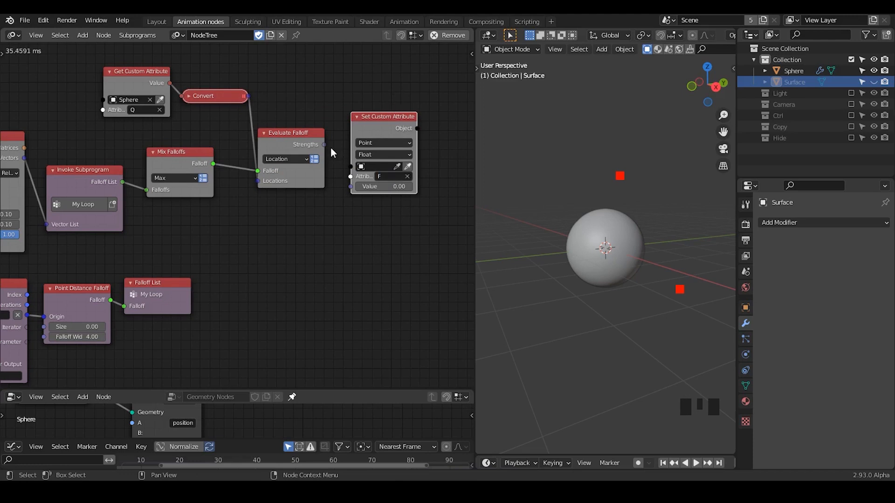
Step: Connect Evaluate Falloff's Strengths to Set Custom Attribute's Value input and assign the Sphere as its object
{"action": "left_click_drag", "start_coordinate": [324, 145], "coordinate": [353, 184]}
{"action": "left_click_drag", "start_coordinate": [423, 158], "coordinate": [420, 161]}
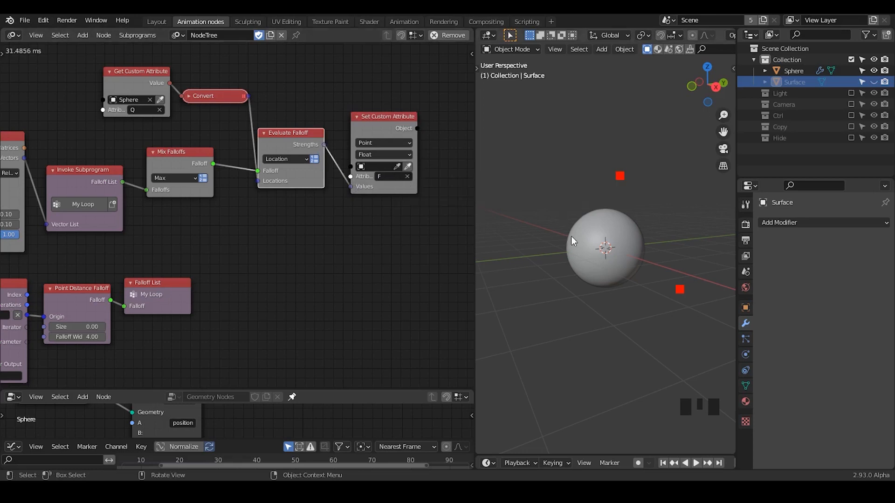
{"action": "left_click", "coordinate": [571, 236]}
{"action": "left_click", "coordinate": [411, 169]}
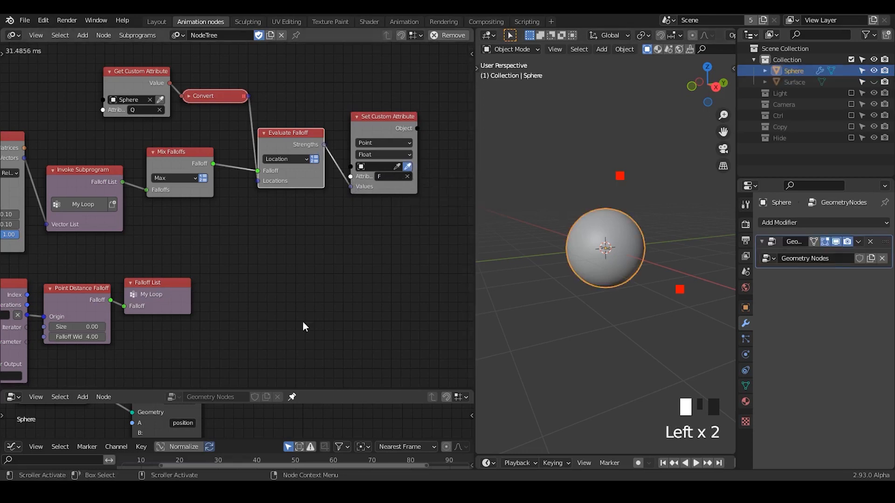
Step: Enlarge the geometry nodes editor and insert an Attribute Mix node between Attribute Vector Math and the Group Output
{"action": "left_click_drag", "start_coordinate": [245, 379], "coordinate": [266, 181]}
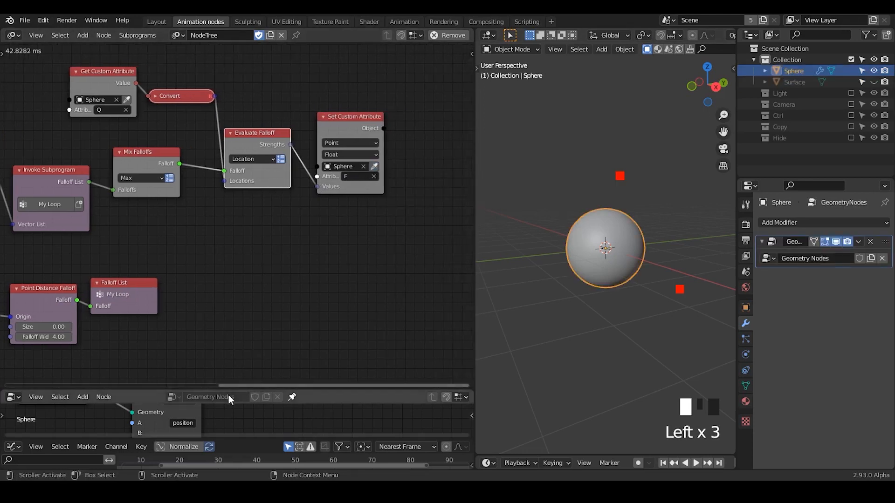
{"action": "left_click_drag", "start_coordinate": [225, 390], "coordinate": [256, 212]}
{"action": "middle_click_drag", "start_coordinate": [230, 340], "coordinate": [303, 308]}
{"action": "key", "text": "ctrl+a"}
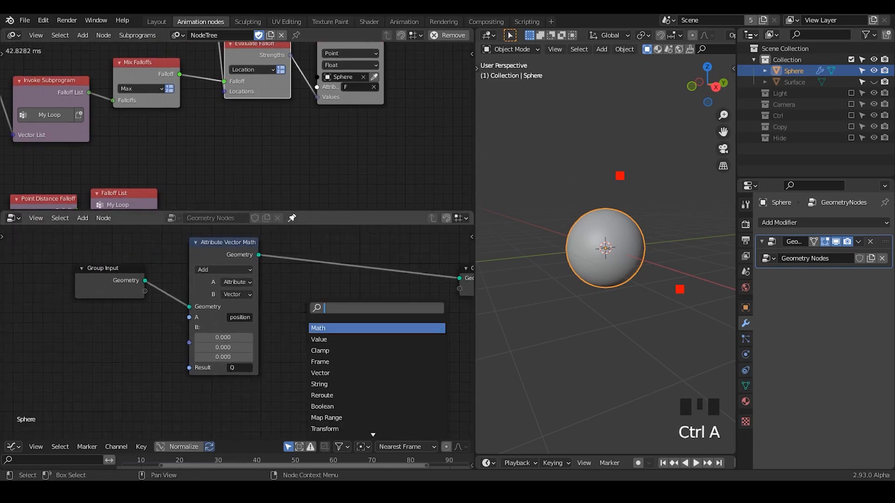
{"action": "type", "text": "mix"}
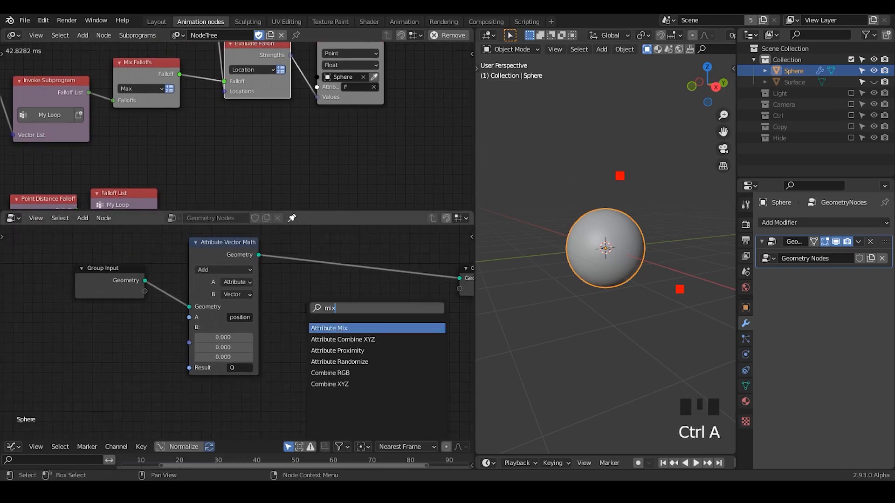
{"action": "key", "text": "Up"}
{"action": "key", "text": "Up"}
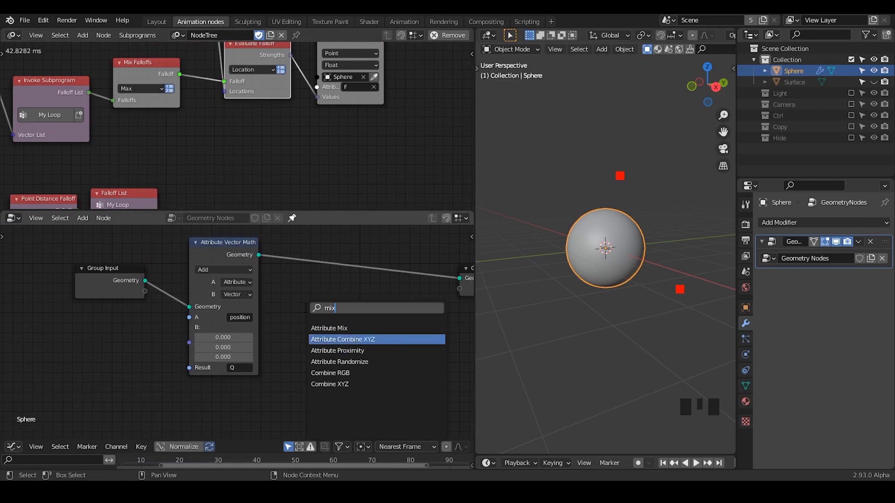
{"action": "key", "text": "Return"}
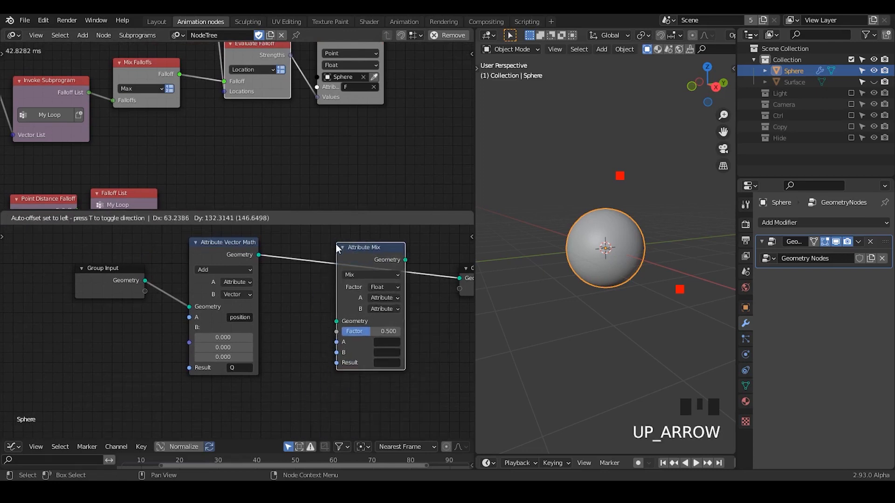
{"action": "left_click", "coordinate": [335, 244]}
Step: Set Attribute Mix's Factor type to Attribute and use the F attribute as the factor
{"action": "left_click", "coordinate": [380, 297]}
{"action": "left_click", "coordinate": [381, 297]}
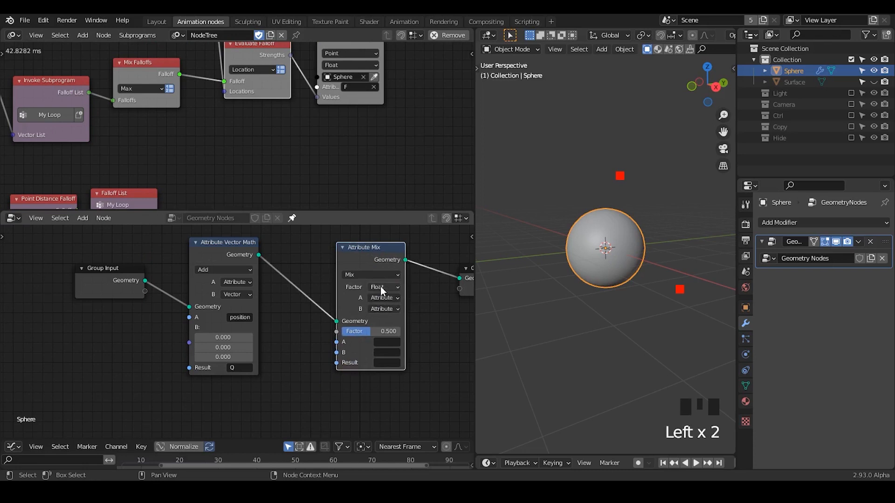
{"action": "left_click_drag", "start_coordinate": [380, 286], "coordinate": [379, 330]}
{"action": "left_click", "coordinate": [383, 331]}
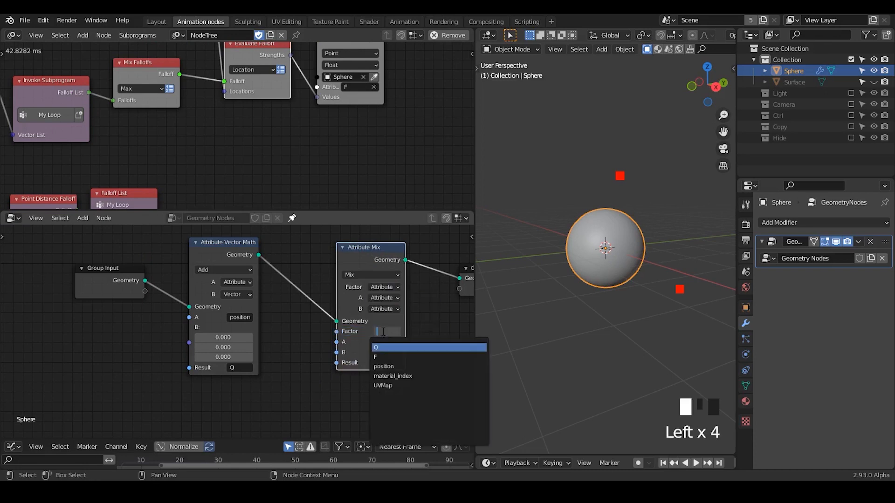
{"action": "type", "text": "F"}
{"action": "left_click", "coordinate": [414, 327]}
{"action": "left_click", "coordinate": [392, 332]}
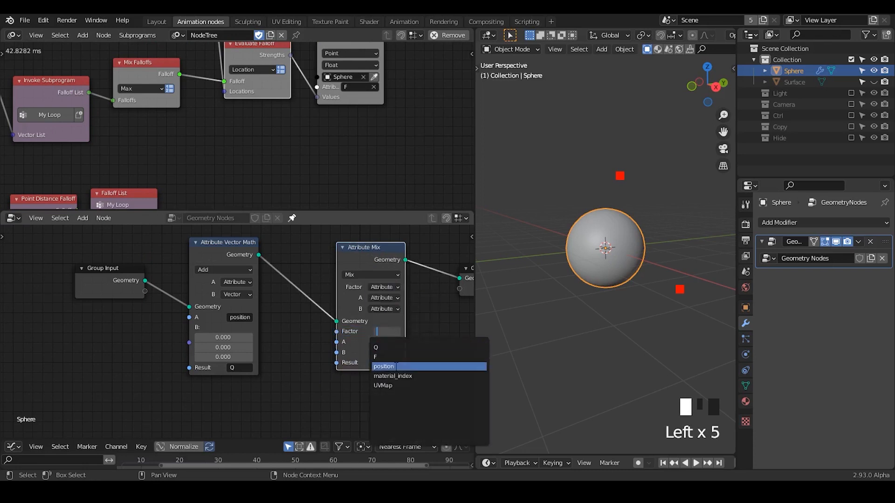
{"action": "left_click", "coordinate": [392, 357]}
Step: Use the position attribute for Attribute Mix's A input
{"action": "middle_click_drag", "start_coordinate": [420, 340], "coordinate": [381, 300]}
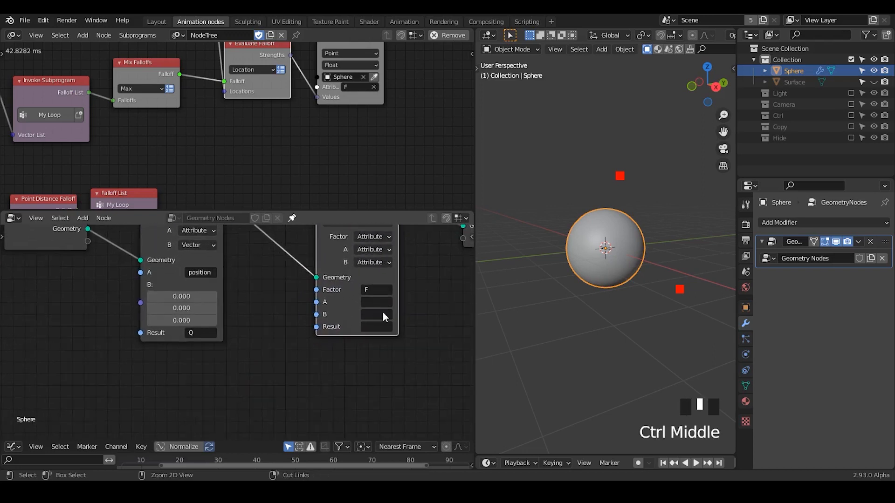
{"action": "left_click", "coordinate": [380, 300]}
{"action": "type", "text": "position"}
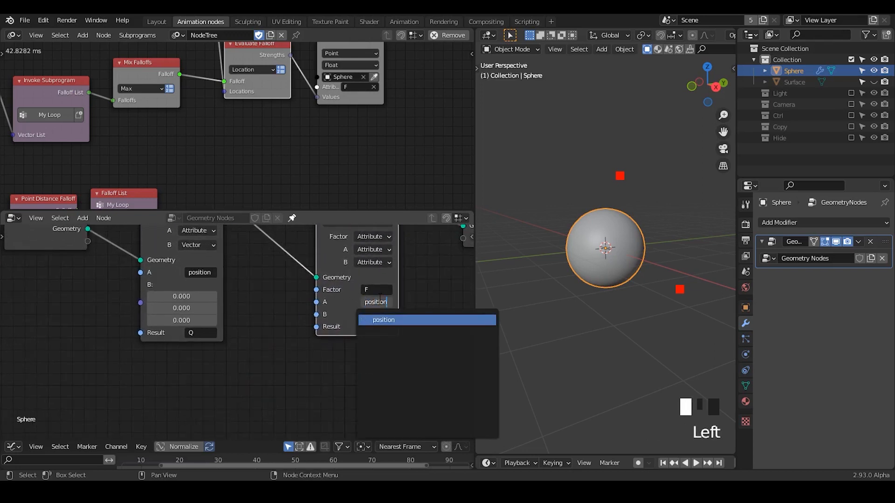
{"action": "key", "text": "Return"}
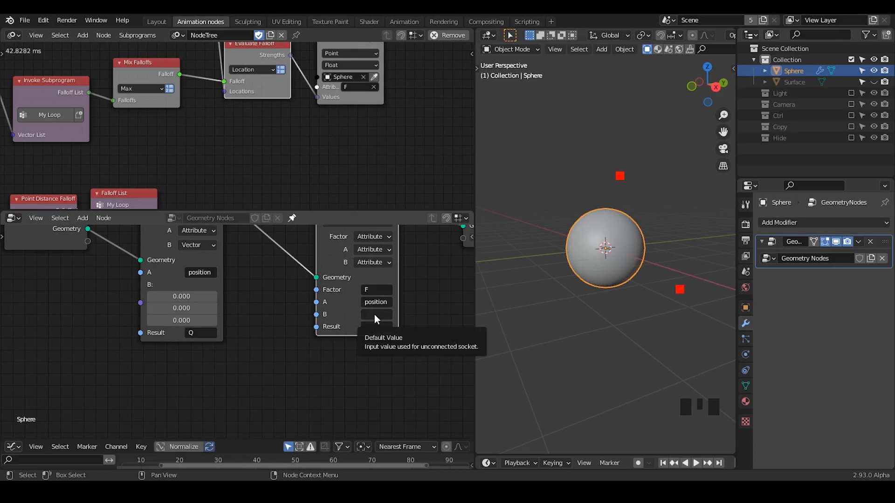
Step: Switch Attribute Mix's A input type to Vector
{"action": "left_click", "coordinate": [374, 314]}
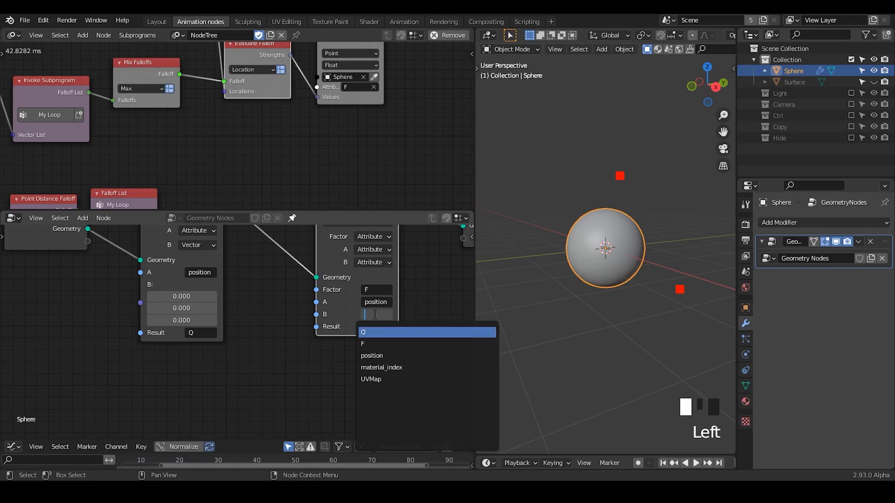
{"action": "left_click", "coordinate": [372, 306]}
{"action": "left_click", "coordinate": [371, 303]}
{"action": "left_click", "coordinate": [374, 253]}
{"action": "left_click", "coordinate": [374, 252]}
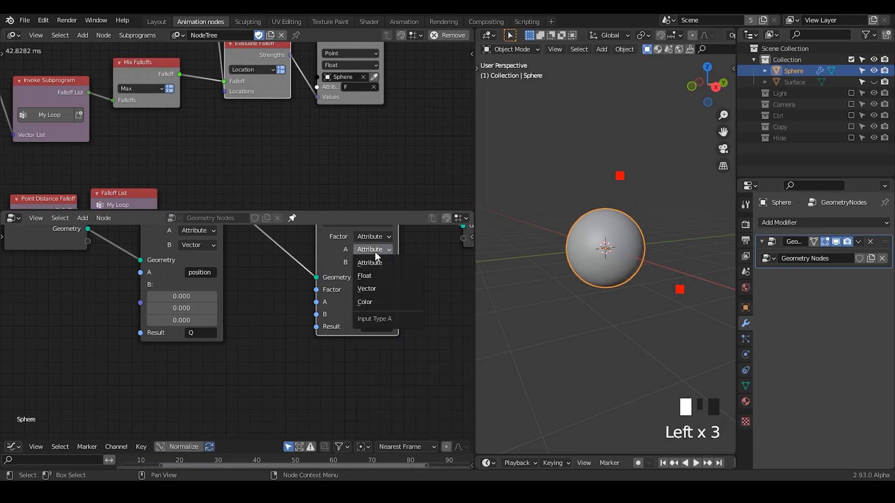
{"action": "left_click", "coordinate": [378, 292]}
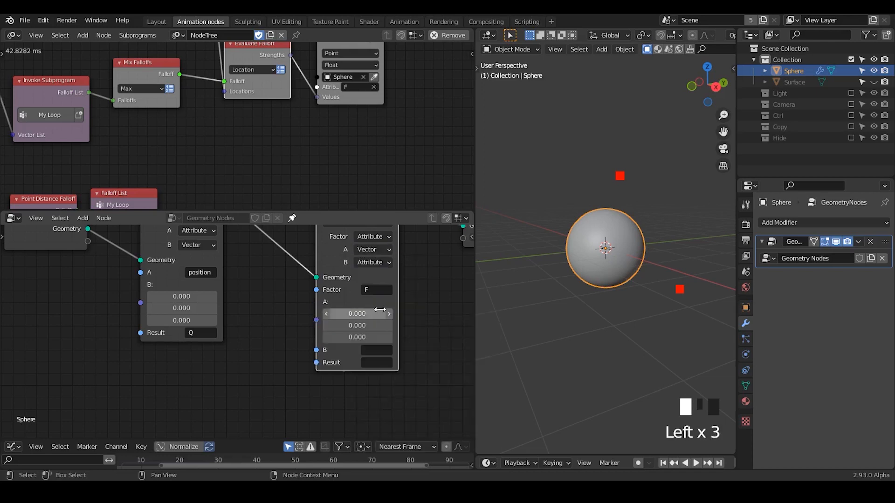
Step: Set both the B input and the Result of Attribute Mix to position
{"action": "left_click", "coordinate": [373, 352]}
{"action": "type", "text": "position"}
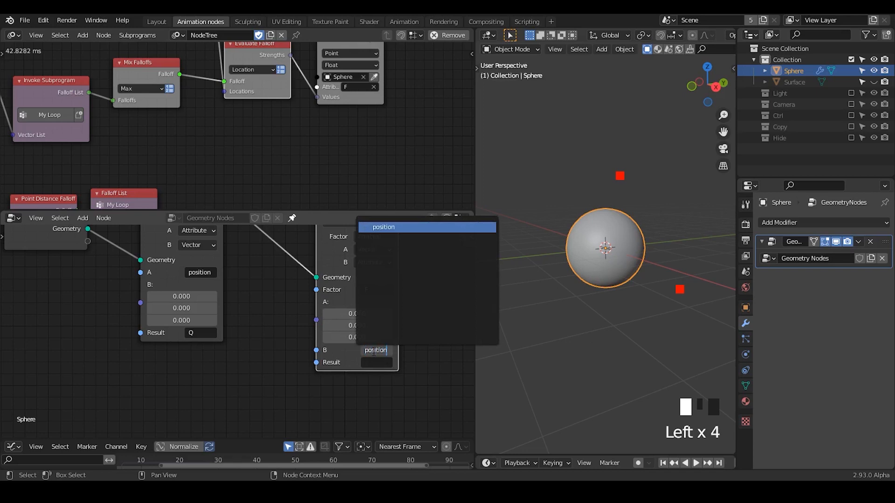
{"action": "key", "text": "Return"}
{"action": "left_click", "coordinate": [375, 363]}
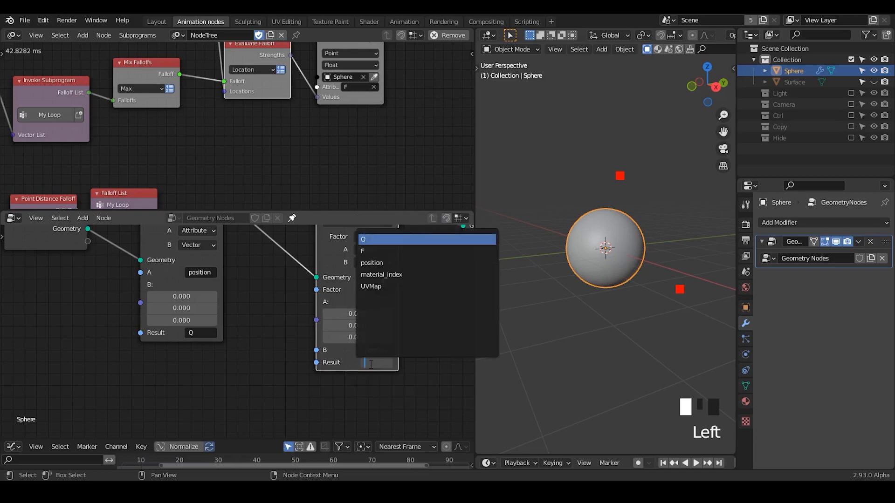
{"action": "type", "text": "position"}
{"action": "left_click", "coordinate": [371, 364]}
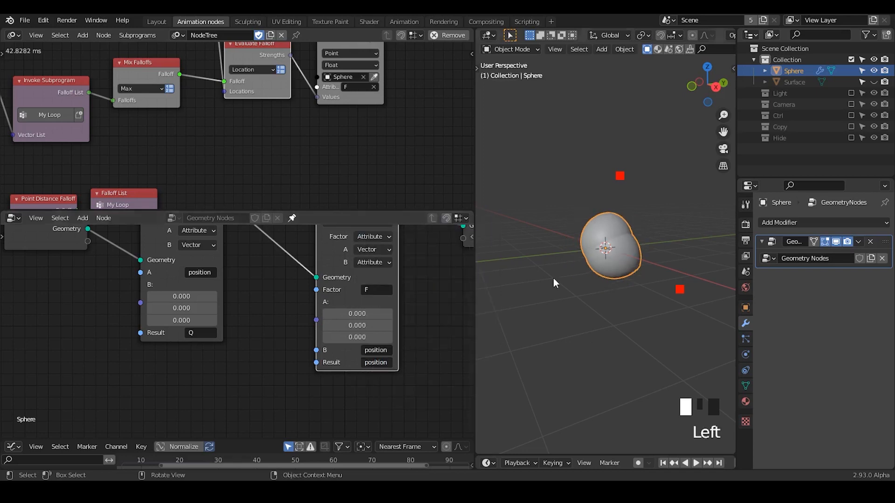
Step: Move Set Custom Attribute farther from Evaluate Falloff, and shift Get Custom Attribute and Convert back above Mix Falloffs
{"action": "middle_click_drag", "start_coordinate": [553, 278], "coordinate": [522, 280]}
{"action": "middle_click_drag", "start_coordinate": [249, 310], "coordinate": [234, 391]}
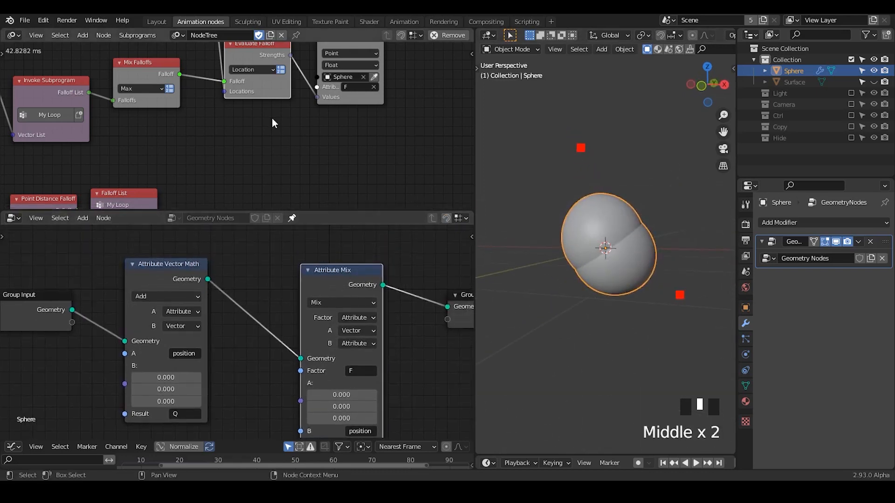
{"action": "middle_click_drag", "start_coordinate": [272, 117], "coordinate": [270, 176]}
{"action": "left_click_drag", "start_coordinate": [332, 91], "coordinate": [348, 89]}
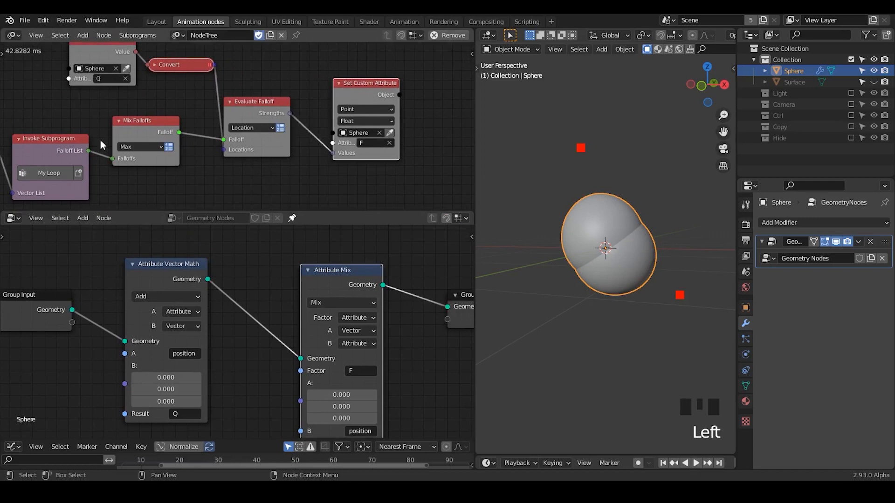
{"action": "middle_click_drag", "start_coordinate": [91, 142], "coordinate": [166, 136]}
{"action": "left_click_drag", "start_coordinate": [169, 53], "coordinate": [111, 74]}
{"action": "left_click_drag", "start_coordinate": [251, 60], "coordinate": [211, 82]}
Step: Reduce the Random Transform subprogram's List length to 1 and inspect the deformed sphere
{"action": "middle_click_drag", "start_coordinate": [226, 175], "coordinate": [310, 119]}
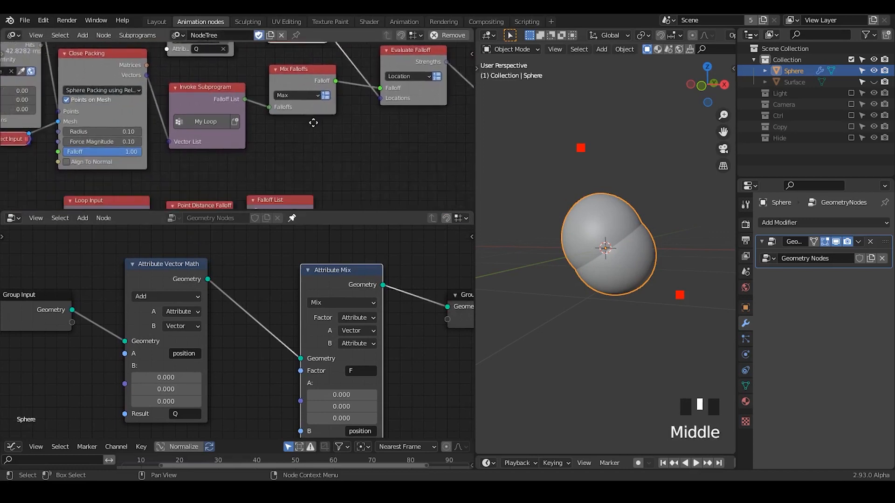
{"action": "middle_click_drag", "start_coordinate": [219, 156], "coordinate": [361, 156]}
{"action": "middle_click_drag", "start_coordinate": [135, 171], "coordinate": [220, 108]}
{"action": "middle_click_drag", "start_coordinate": [513, 252], "coordinate": [570, 249]}
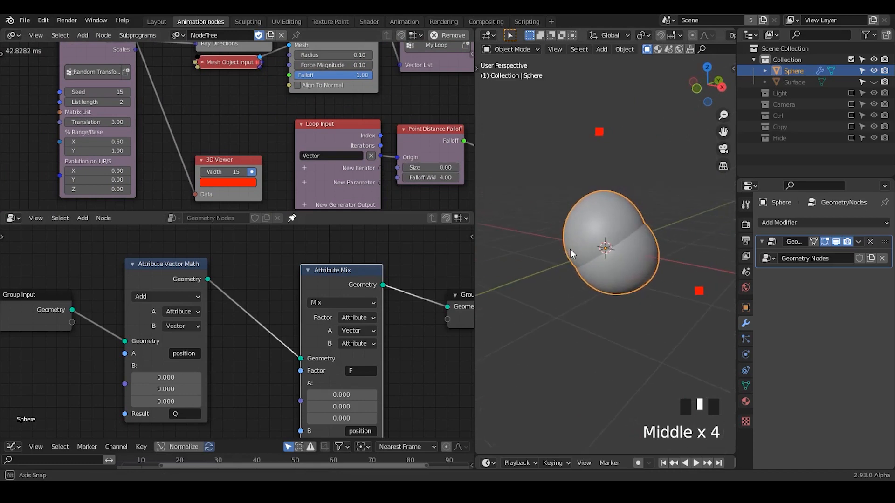
{"action": "left_click", "coordinate": [68, 101]}
{"action": "middle_click_drag", "start_coordinate": [655, 264], "coordinate": [586, 246]}
Step: Disconnect Evaluate Falloff's Strengths from Set Custom Attribute and test a constant Value of 0.87
{"action": "middle_click_drag", "start_coordinate": [366, 109], "coordinate": [113, 88]}
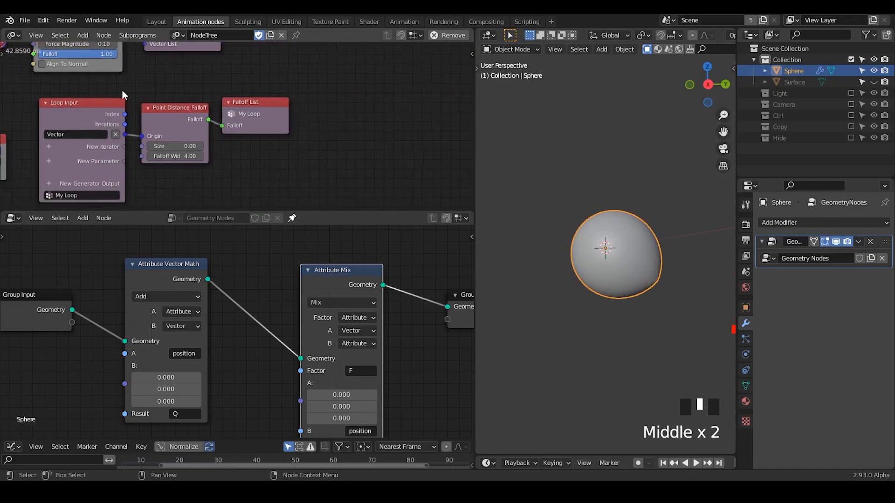
{"action": "middle_click_drag", "start_coordinate": [258, 86], "coordinate": [251, 193]}
{"action": "middle_click_drag", "start_coordinate": [357, 125], "coordinate": [303, 147]}
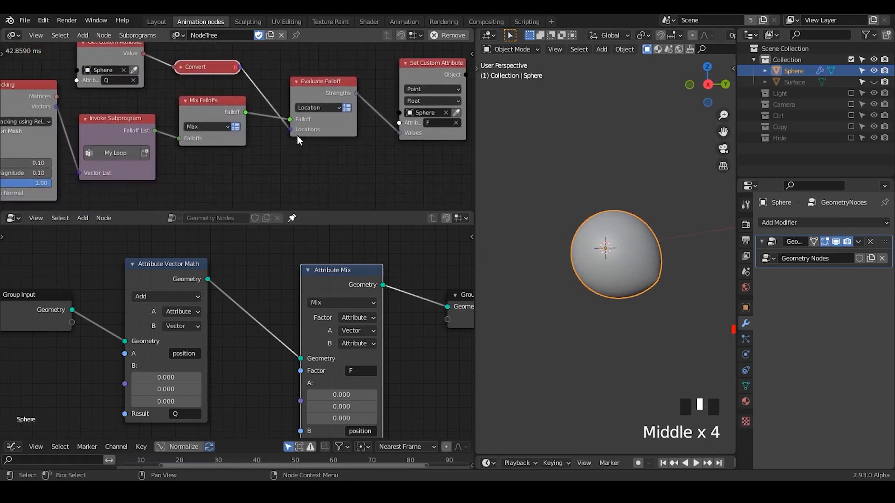
{"action": "left_click_drag", "start_coordinate": [306, 93], "coordinate": [312, 92]}
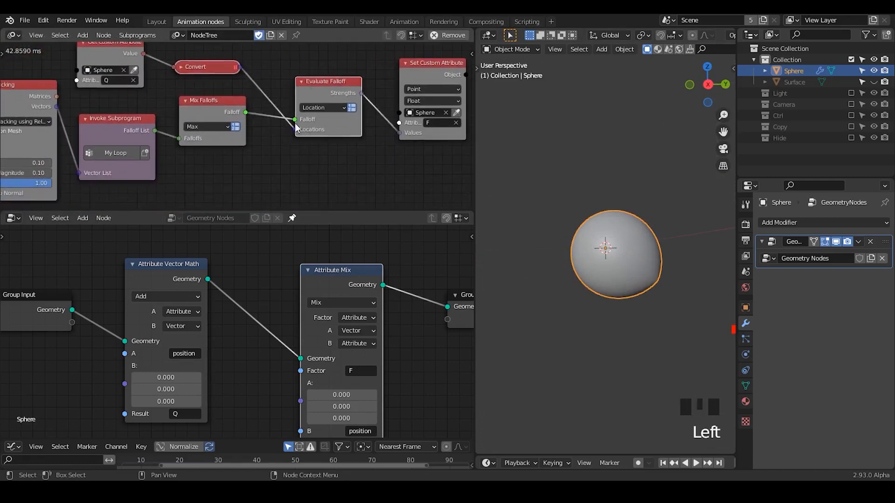
{"action": "middle_click_drag", "start_coordinate": [340, 133], "coordinate": [278, 135]}
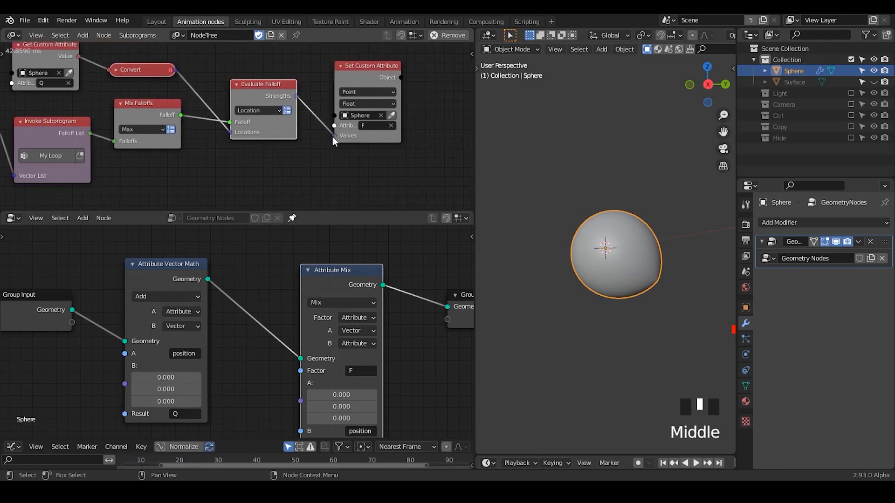
{"action": "left_click_drag", "start_coordinate": [334, 136], "coordinate": [304, 119]}
{"action": "left_click", "coordinate": [360, 140]}
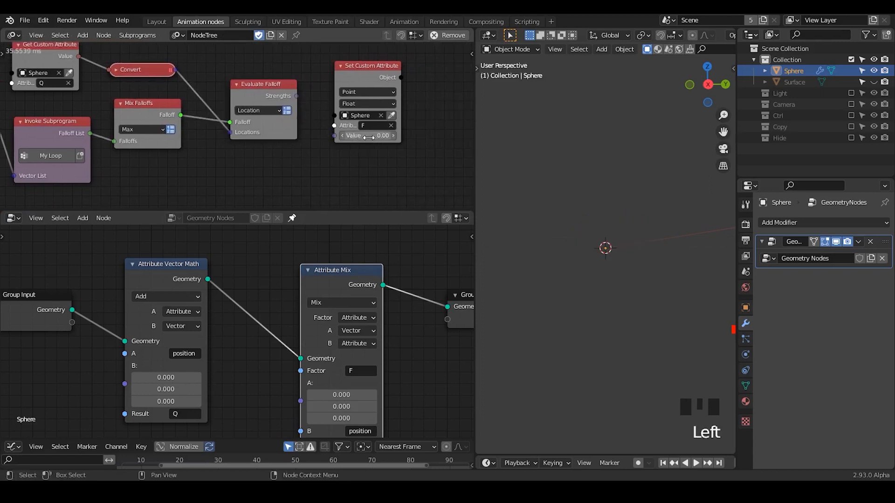
{"action": "left_click_drag", "start_coordinate": [361, 136], "coordinate": [402, 136]}
{"action": "middle_click_drag", "start_coordinate": [369, 370], "coordinate": [363, 339]}
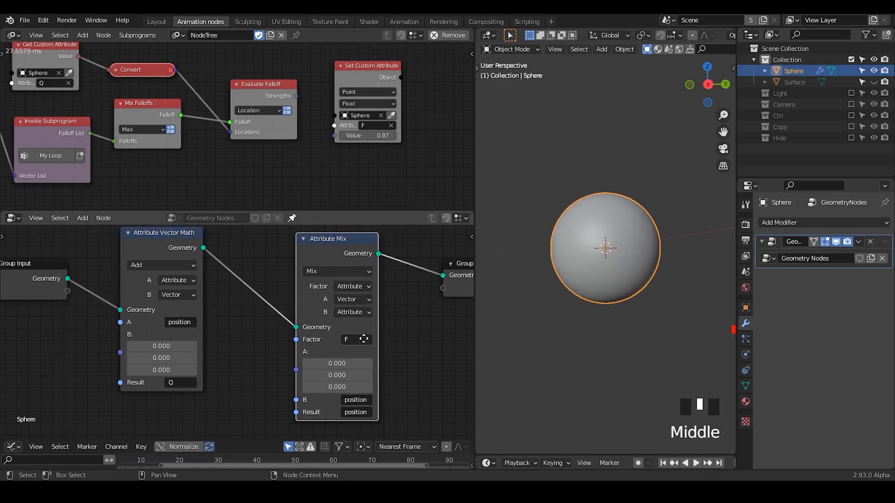
Step: Move Evaluate Falloff closer to Mix Falloffs, and change Attribute Mix's B type to Vector and A type to Attribute
{"action": "left_click_drag", "start_coordinate": [256, 87], "coordinate": [237, 85]}
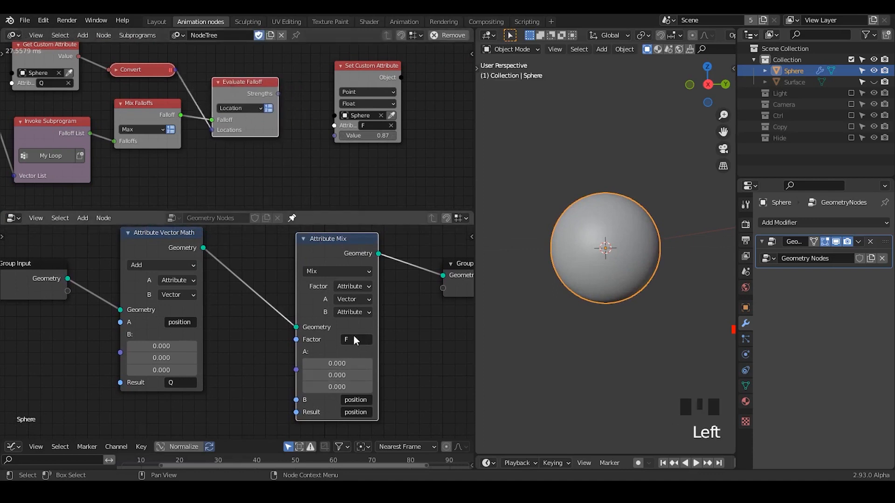
{"action": "left_click", "coordinate": [349, 311]}
{"action": "left_click", "coordinate": [350, 350]}
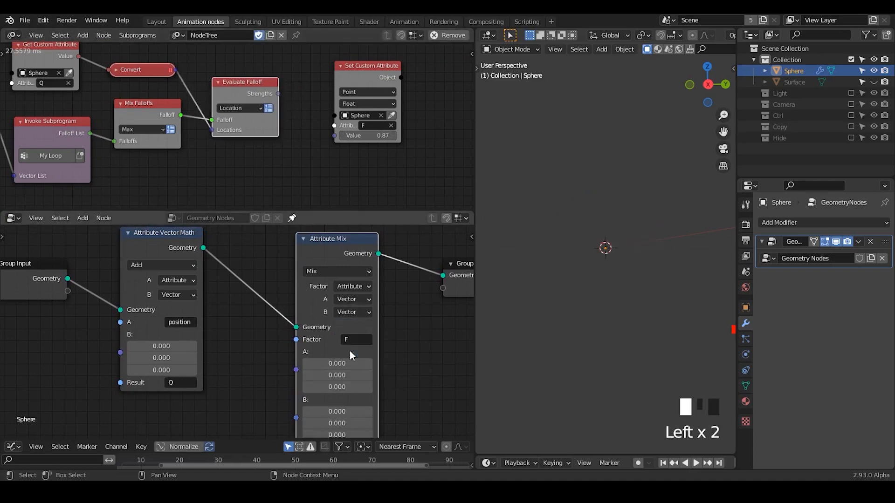
{"action": "left_click", "coordinate": [350, 301]}
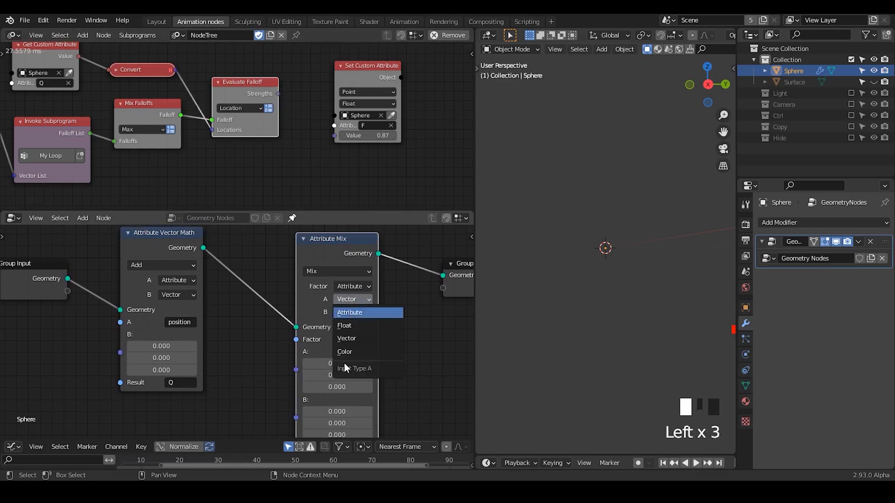
{"action": "left_click", "coordinate": [354, 313]}
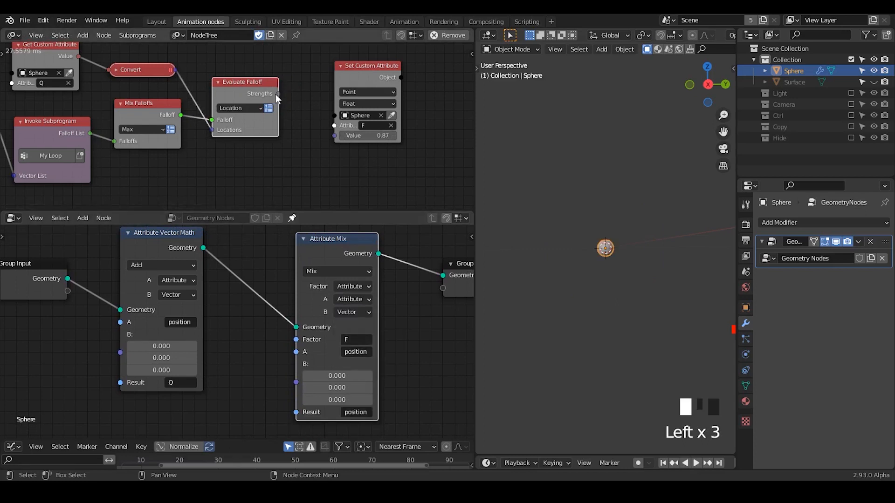
Step: Reconnect Evaluate Falloff's Strengths to Set Custom Attribute's value input and view the sphere from another angle
{"action": "left_click_drag", "start_coordinate": [279, 94], "coordinate": [354, 148]}
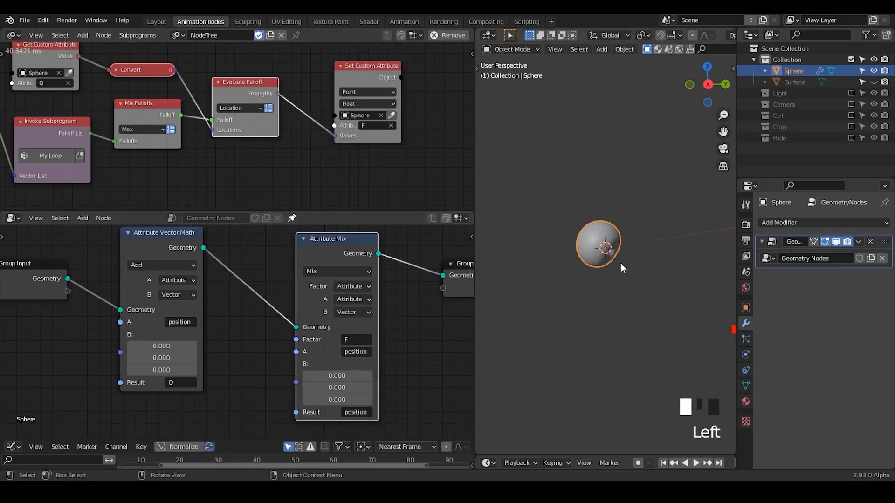
{"action": "middle_click_drag", "start_coordinate": [554, 250], "coordinate": [482, 238]}
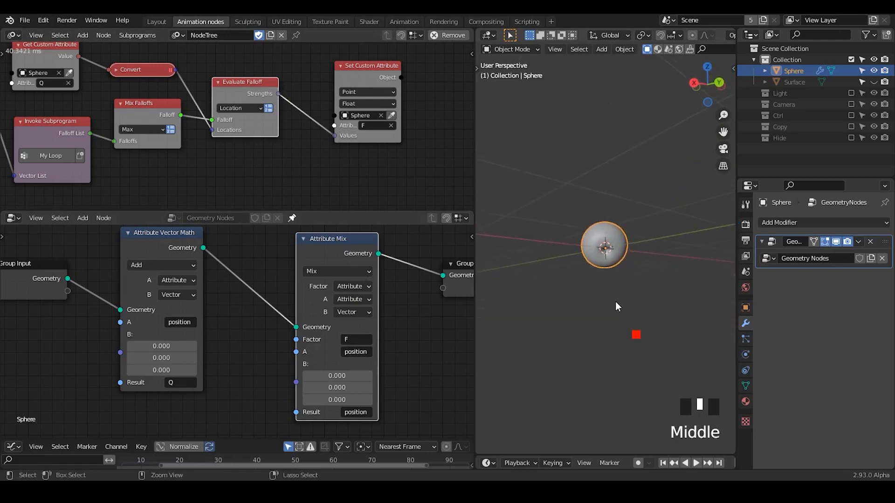
Step: Set the Point Distance Falloff's Falloff Width to 0.1 and save the file
{"action": "middle_click_drag", "start_coordinate": [615, 301], "coordinate": [611, 234], "text": "ctrl"}
{"action": "middle_click_drag", "start_coordinate": [191, 141], "coordinate": [407, 47]}
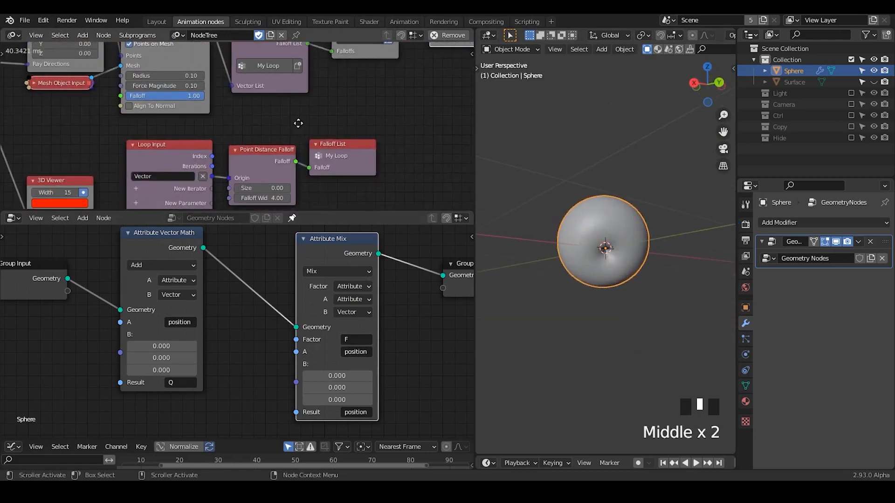
{"action": "middle_click_drag", "start_coordinate": [298, 124], "coordinate": [347, 45]}
{"action": "left_click", "coordinate": [321, 122]}
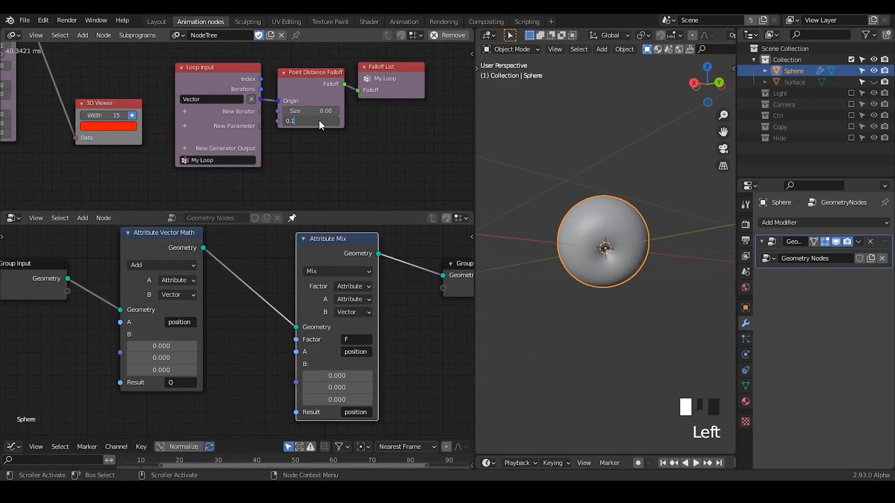
{"action": "key", "text": "Return"}
{"action": "key", "text": "ctrl+s"}
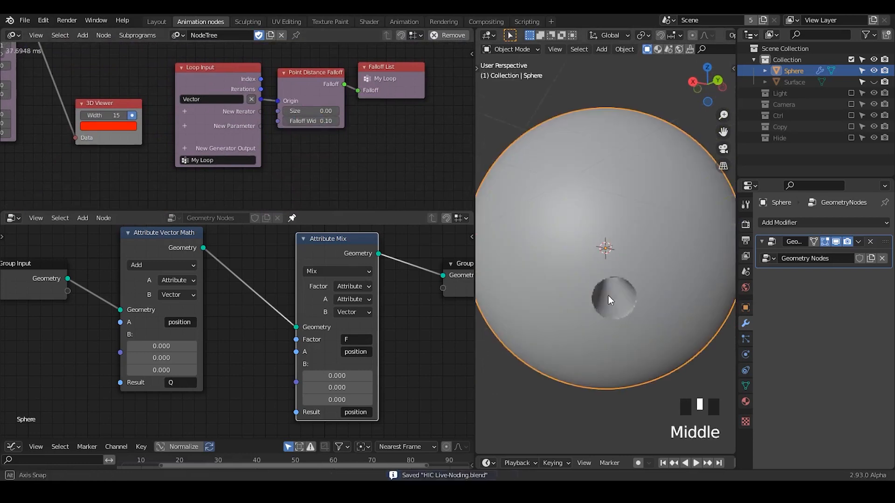
Step: Make room before Set Custom Attribute and insert a Map Range node on the link from Evaluate Falloff's Strengths
{"action": "middle_click_drag", "start_coordinate": [354, 132], "coordinate": [294, 163]}
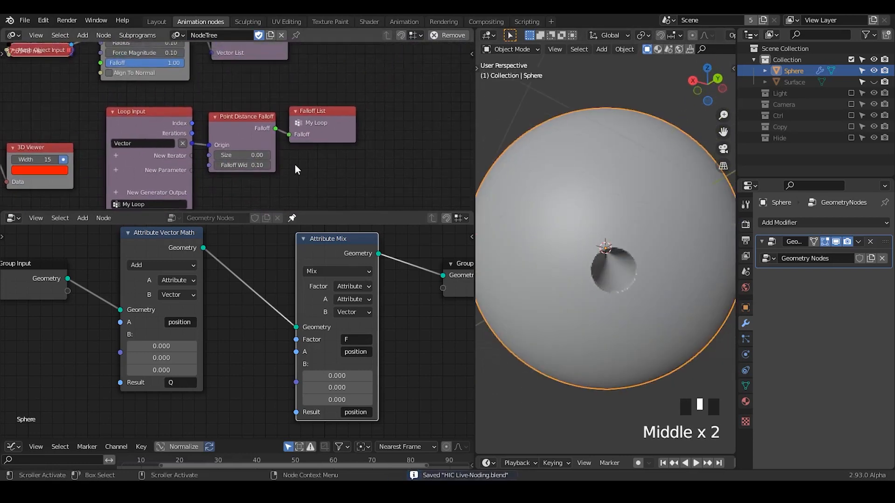
{"action": "middle_click_drag", "start_coordinate": [328, 92], "coordinate": [346, 82]}
{"action": "left_click", "coordinate": [326, 118]}
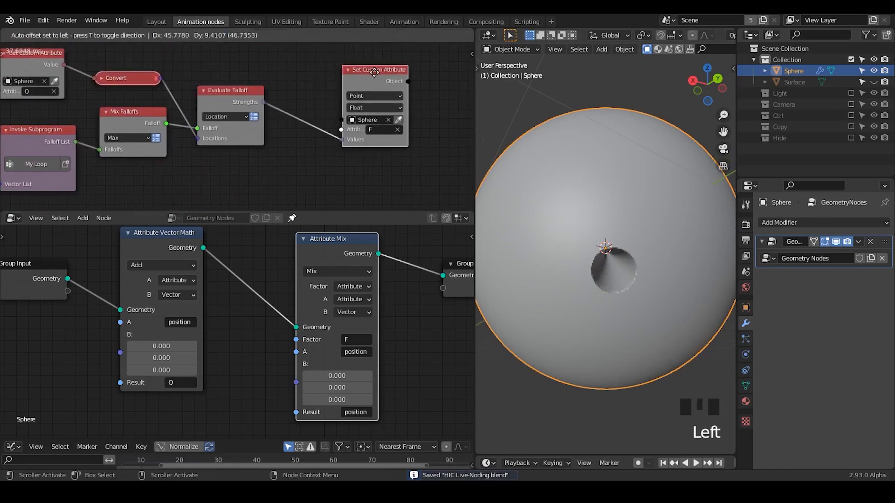
{"action": "key", "text": "ctrl+a"}
{"action": "type", "text": "map range"}
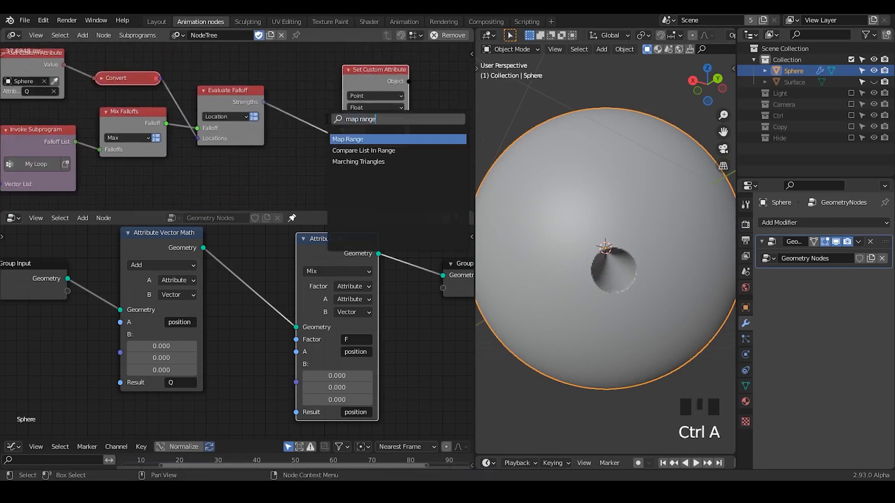
{"action": "key", "text": "Return"}
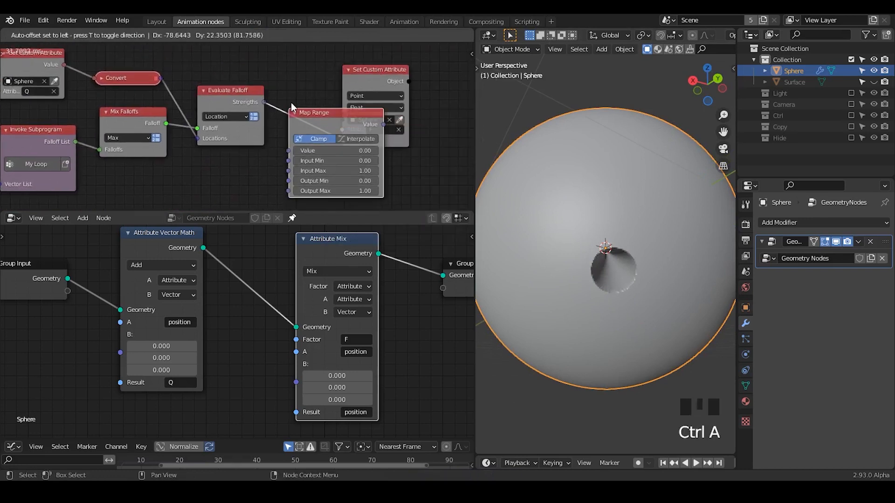
{"action": "left_click", "coordinate": [295, 120]}
Step: Set both Output Max and Output Min of the Map Range node to 0.15
{"action": "left_click", "coordinate": [273, 191]}
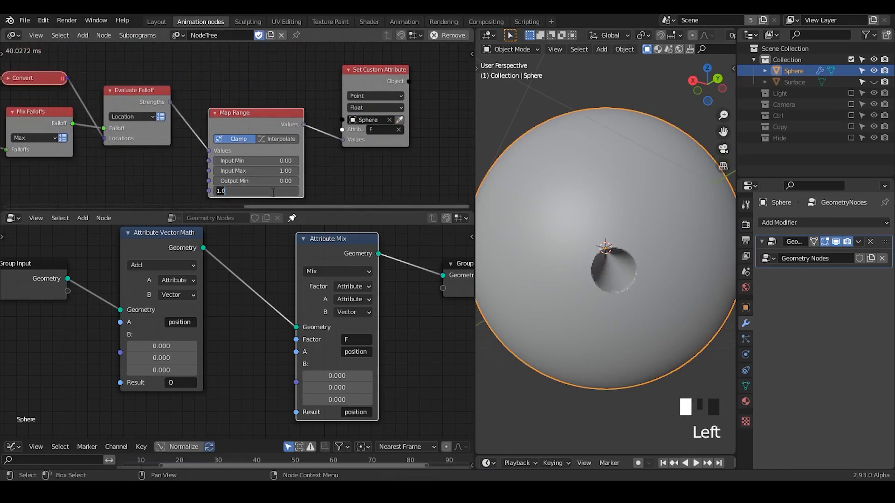
{"action": "type", "text": "0.15"}
{"action": "key", "text": "Return"}
{"action": "left_click", "coordinate": [272, 181]}
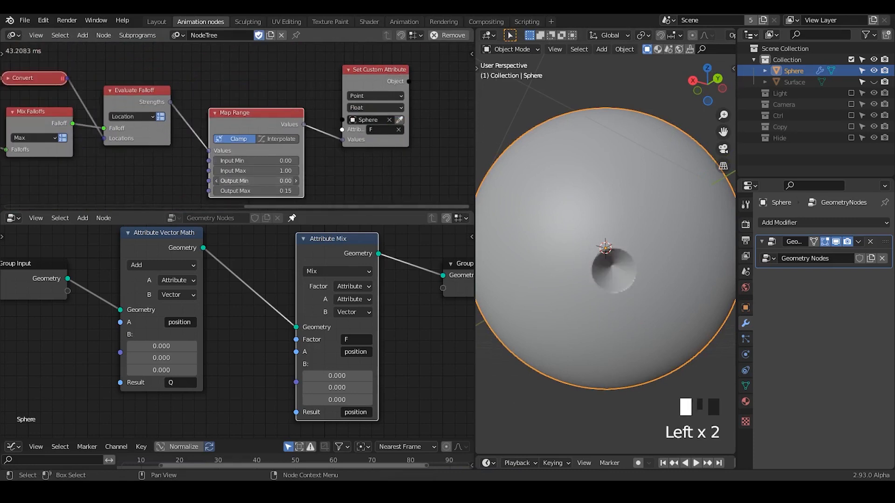
{"action": "type", "text": "0.15"}
{"action": "key", "text": "Return"}
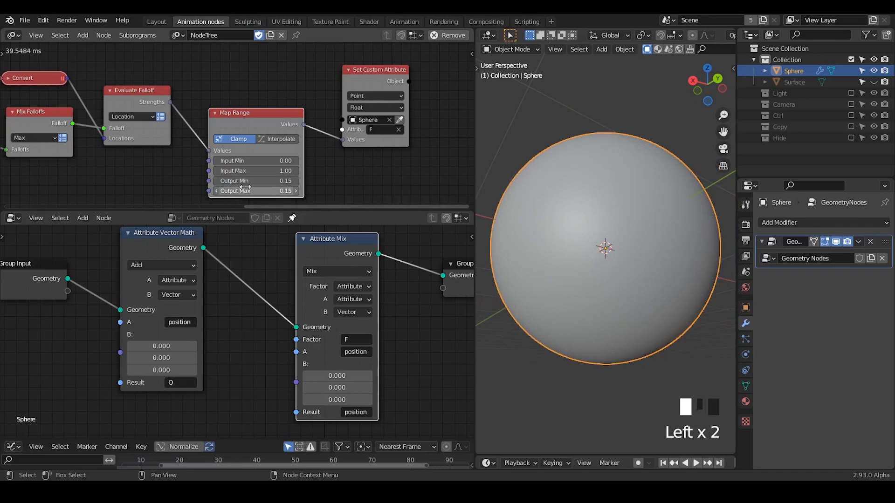
Step: Try a Map Range Output Max of 0.5, inspect the dent, and reduce the value to 0.3
{"action": "left_click", "coordinate": [258, 190]}
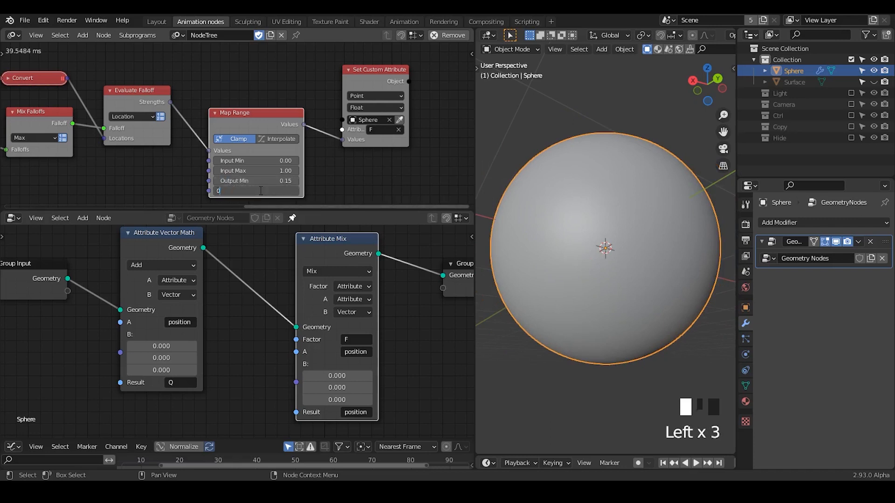
{"action": "type", "text": "0.5"}
{"action": "key", "text": "Return"}
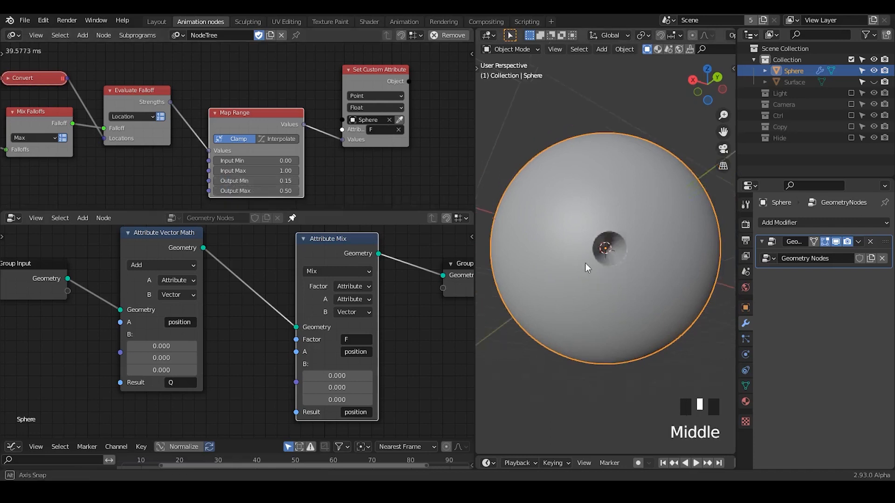
{"action": "mouse_move", "coordinate": [585, 263]}
{"action": "middle_mouse_down"}
{"action": "mouse_move", "coordinate": [608, 290]}
{"action": "mouse_move", "coordinate": [586, 275]}
{"action": "middle_mouse_up"}
{"action": "left_click", "coordinate": [279, 190]}
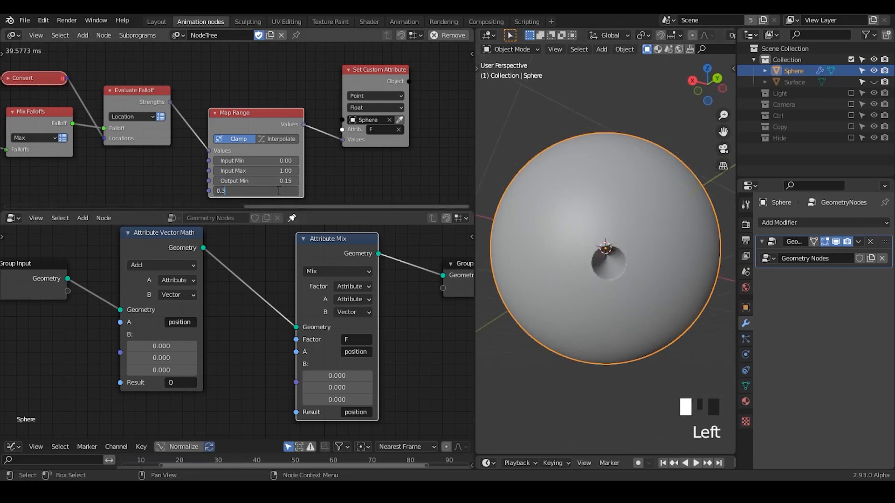
{"action": "key", "text": "Return"}
Step: Move Point Distance Falloff and Falloff List away from Loop Input, and try linking Size to New Parameter
{"action": "middle_click_drag", "start_coordinate": [141, 112], "coordinate": [331, 43]}
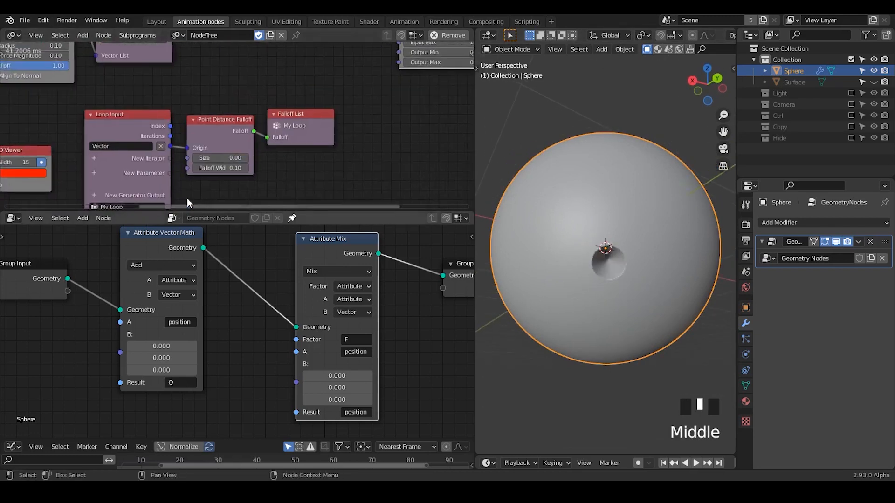
{"action": "middle_click_drag", "start_coordinate": [195, 188], "coordinate": [219, 165]}
{"action": "left_click_drag", "start_coordinate": [327, 60], "coordinate": [241, 163]}
{"action": "key", "text": "g"}
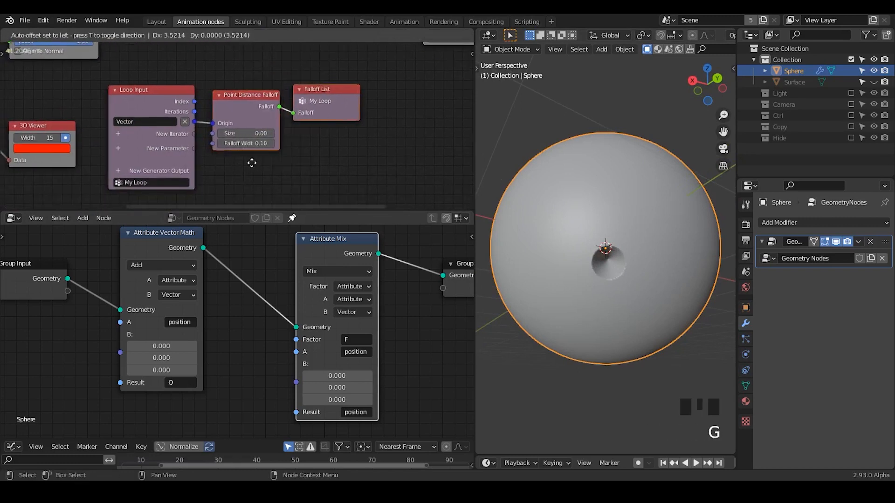
{"action": "left_click", "coordinate": [274, 169]}
{"action": "left_click_drag", "start_coordinate": [263, 128], "coordinate": [195, 150]}
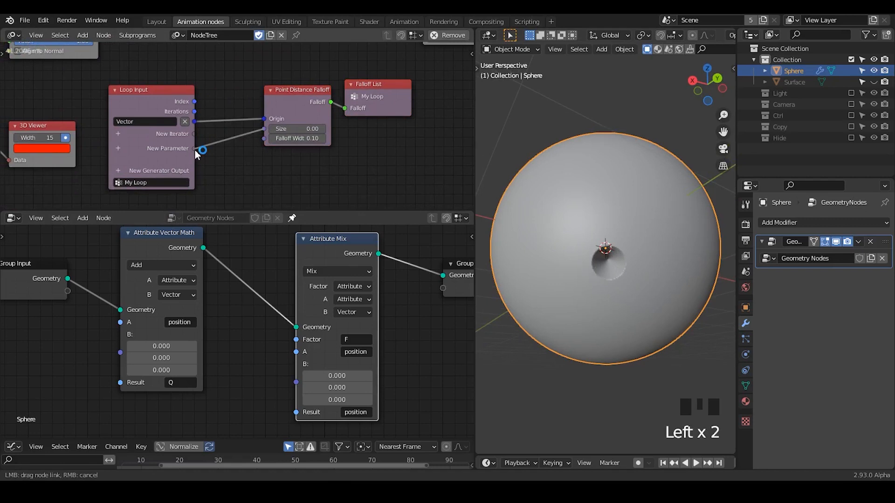
Step: Set the Point Distance Falloff's Falloff Width to 0 and its Size to 0.1, and view the sphere's dent
{"action": "left_click_drag", "start_coordinate": [297, 129], "coordinate": [299, 133]}
{"action": "left_click", "coordinate": [302, 139]}
{"action": "type", "text": "0"}
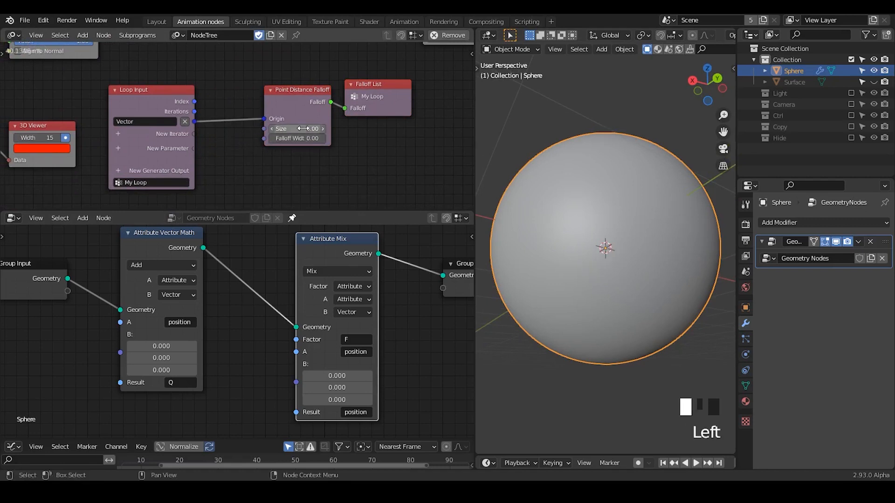
{"action": "left_click", "coordinate": [304, 128]}
{"action": "type", "text": "0.1"}
{"action": "key", "text": "Return"}
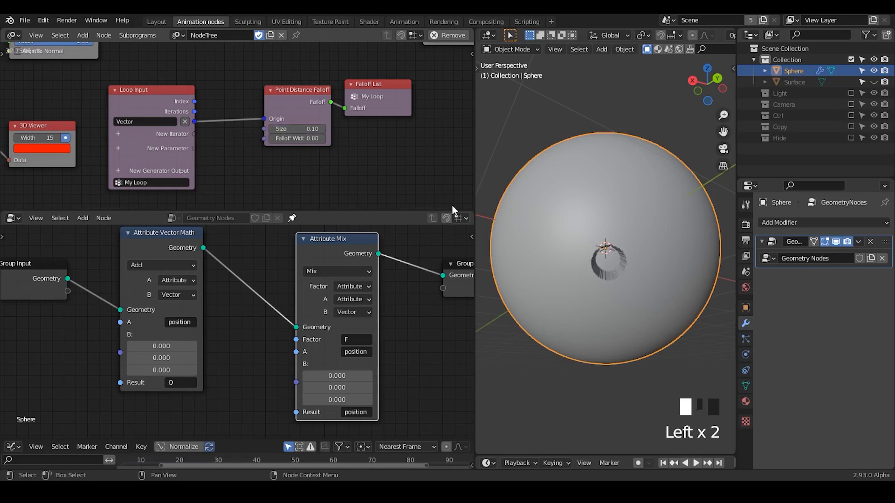
{"action": "middle_click_drag", "start_coordinate": [623, 249], "coordinate": [639, 260]}
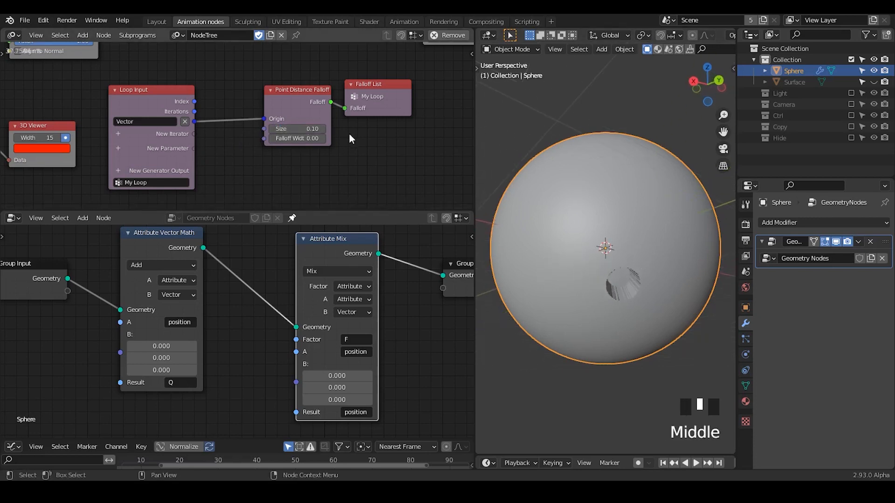
Step: Set the Map Range node's Output Min to 0 and Output Max to 0.1, and inspect the shallower dent
{"action": "middle_click_drag", "start_coordinate": [349, 133], "coordinate": [310, 161]}
{"action": "left_click", "coordinate": [313, 114]}
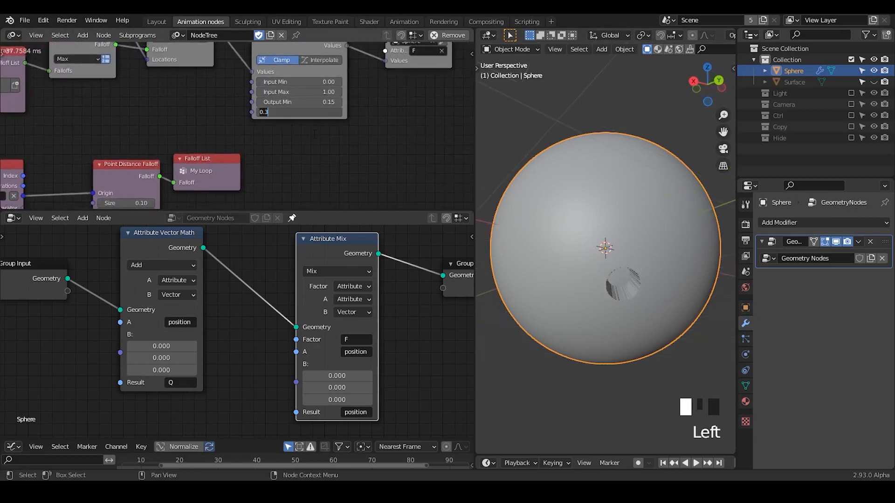
{"action": "left_click", "coordinate": [310, 102]}
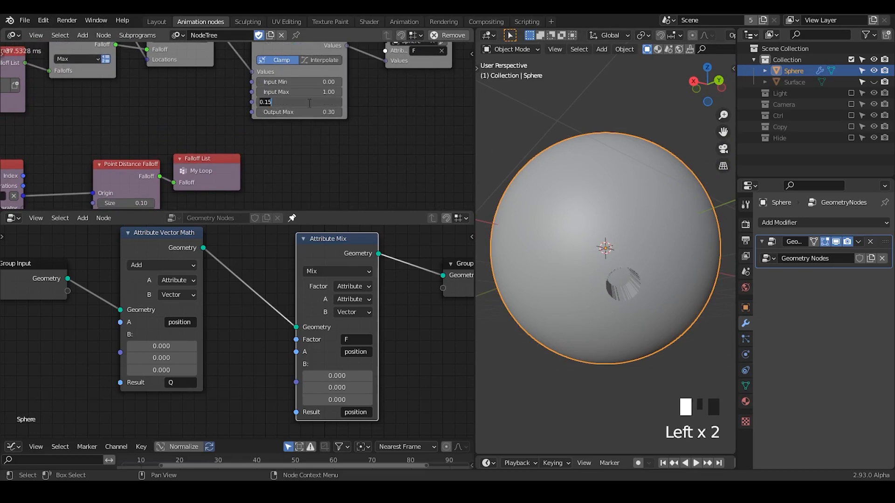
{"action": "left_click", "coordinate": [315, 112]}
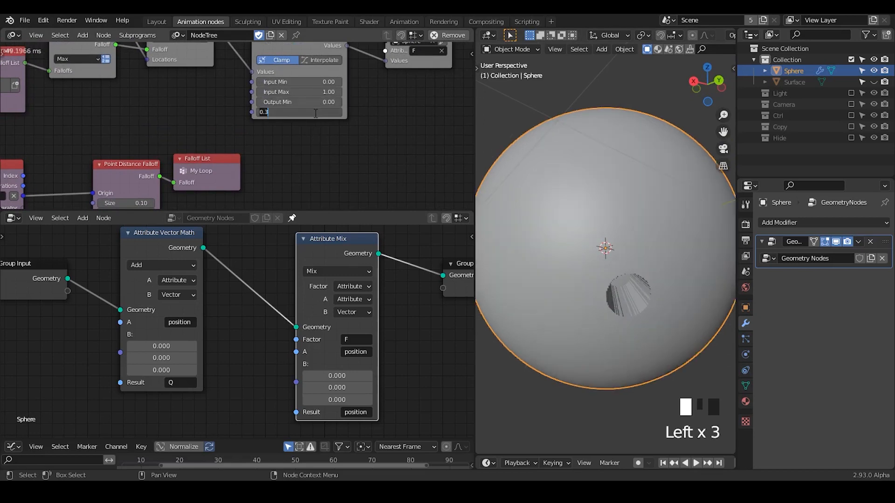
{"action": "key", "text": "Return"}
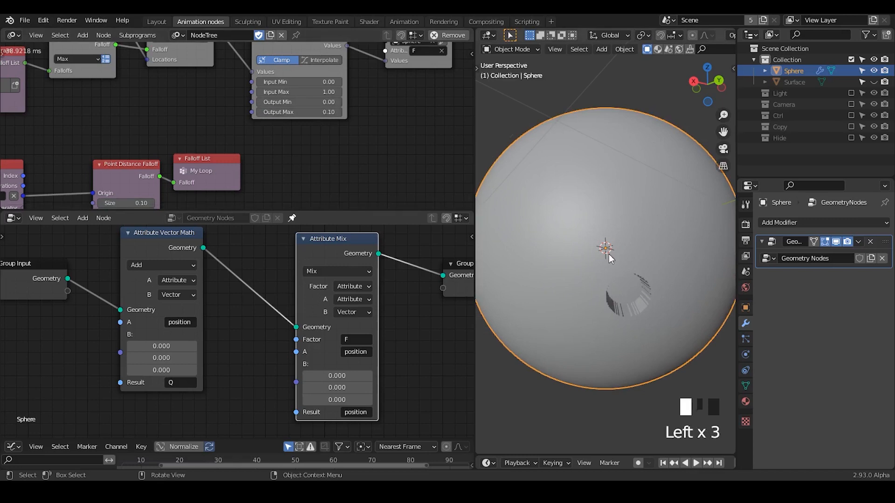
{"action": "mouse_move", "coordinate": [609, 253]}
{"action": "middle_mouse_down"}
{"action": "mouse_move", "coordinate": [581, 244]}
{"action": "mouse_move", "coordinate": [602, 234]}
{"action": "mouse_move", "coordinate": [637, 264]}
{"action": "mouse_move", "coordinate": [660, 261]}
{"action": "mouse_move", "coordinate": [689, 279]}
{"action": "mouse_move", "coordinate": [598, 257]}
{"action": "mouse_move", "coordinate": [625, 250]}
{"action": "middle_mouse_up"}
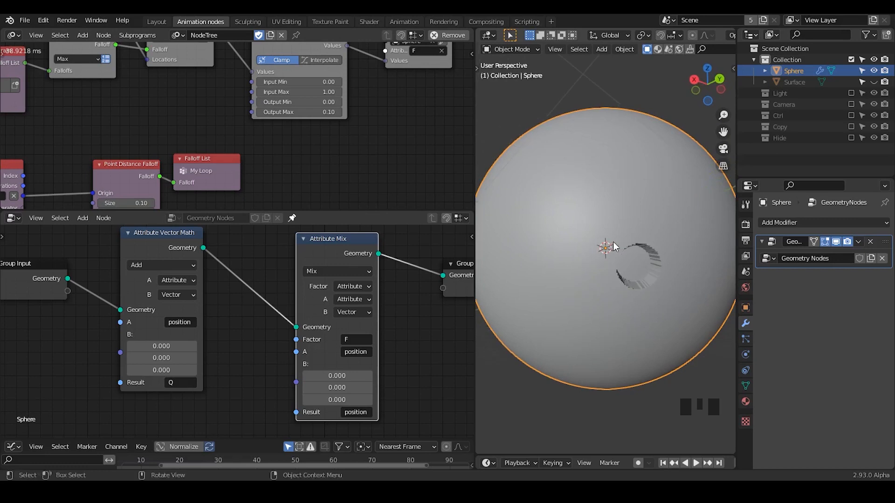
Step: Add a Subdivision Surface modifier to the sphere and check its effect on the dent
{"action": "left_click", "coordinate": [814, 223]}
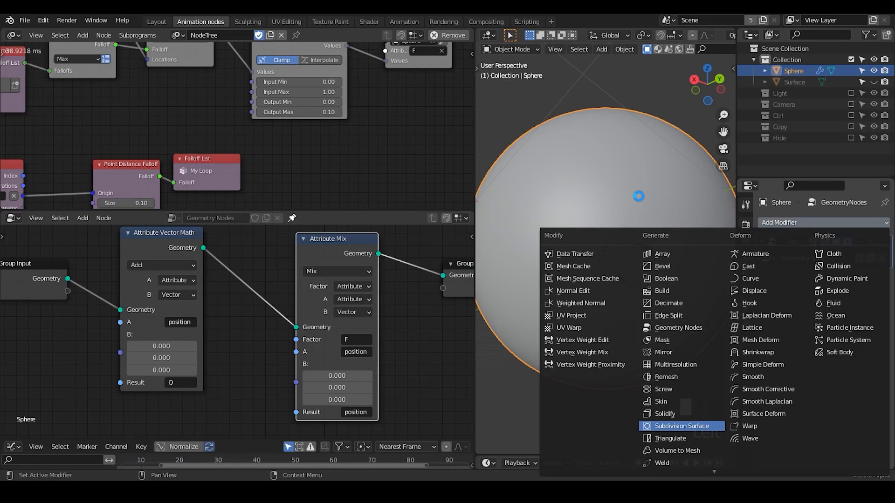
{"action": "middle_click_drag", "start_coordinate": [683, 295], "coordinate": [653, 294]}
{"action": "left_click", "coordinate": [813, 320]}
{"action": "scroll", "coordinate": [77, 105], "scroll_direction": "down", "scroll_amount": 1}
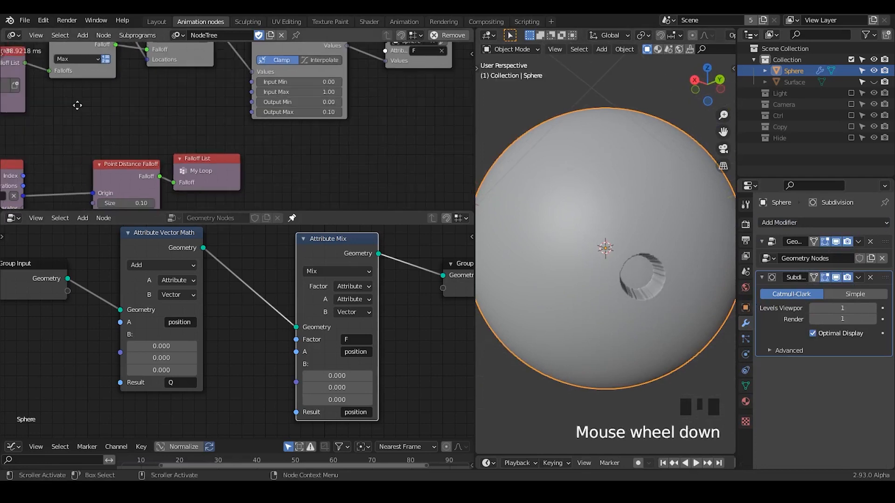
Step: Raise the Random Transform subprogram's List length to 2 and view the points around the sphere
{"action": "middle_click_drag", "start_coordinate": [77, 106], "coordinate": [320, 124]}
{"action": "left_click_drag", "start_coordinate": [153, 140], "coordinate": [158, 141]}
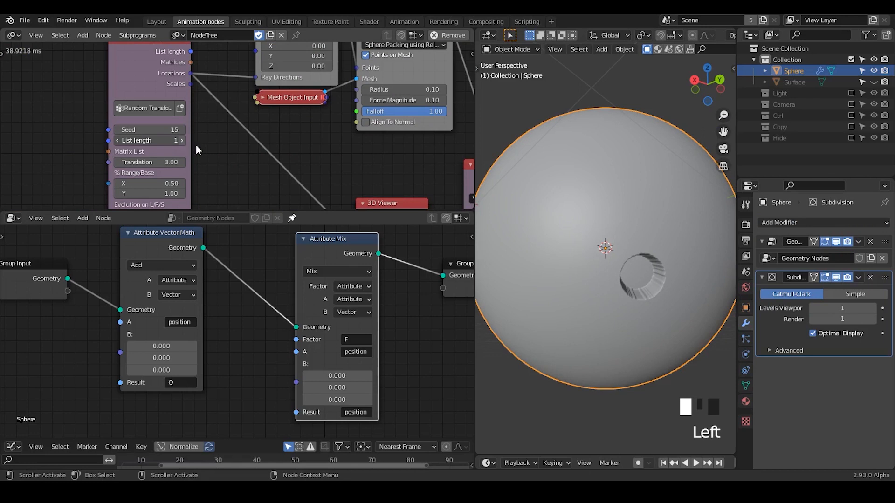
{"action": "left_click_drag", "start_coordinate": [196, 146], "coordinate": [196, 146]}
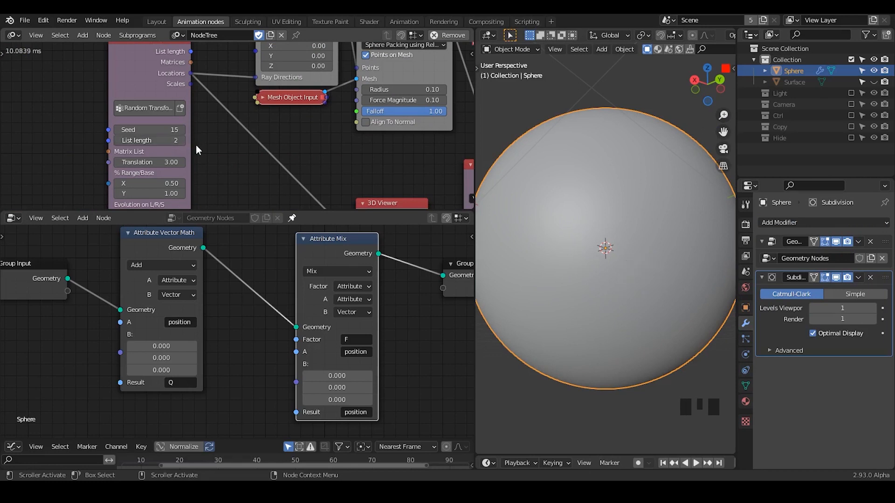
{"action": "middle_click_drag", "start_coordinate": [536, 204], "coordinate": [720, 261]}
{"action": "middle_click_drag", "start_coordinate": [636, 219], "coordinate": [533, 245], "text": "ctrl"}
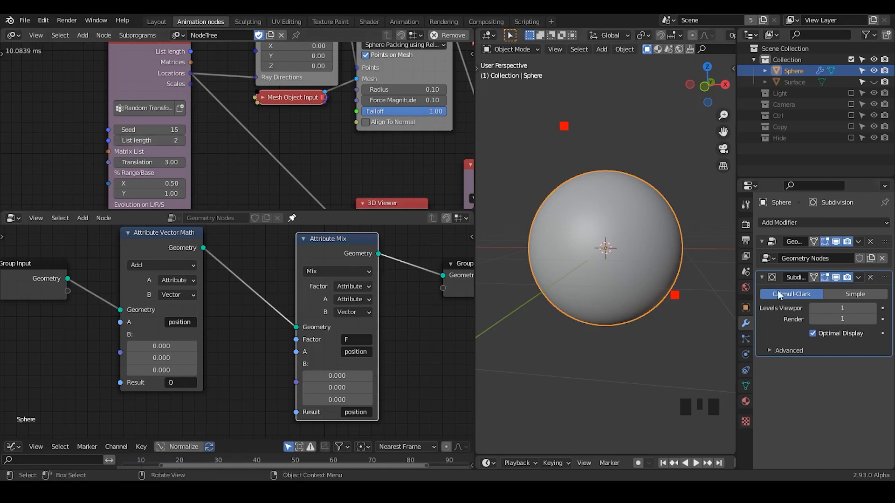
Step: Remove the sphere's Subdivision Surface modifier and raise the Random Transform List length to 3
{"action": "left_click", "coordinate": [870, 279]}
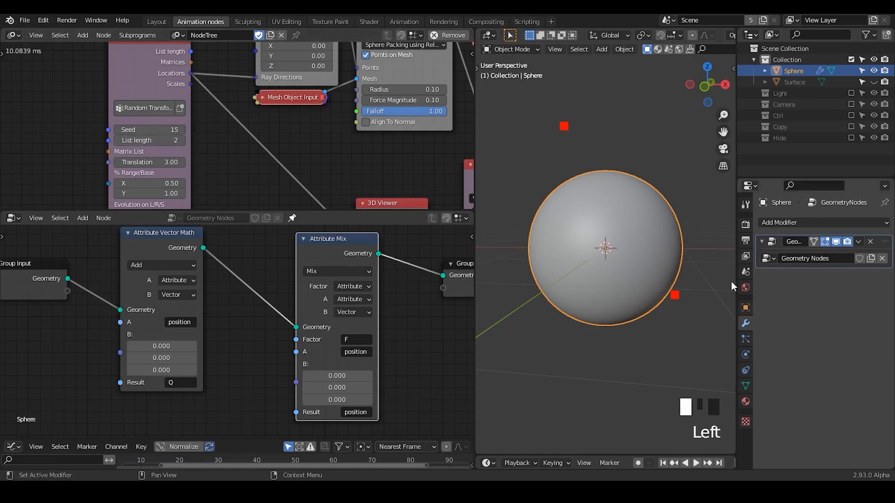
{"action": "left_click", "coordinate": [181, 141]}
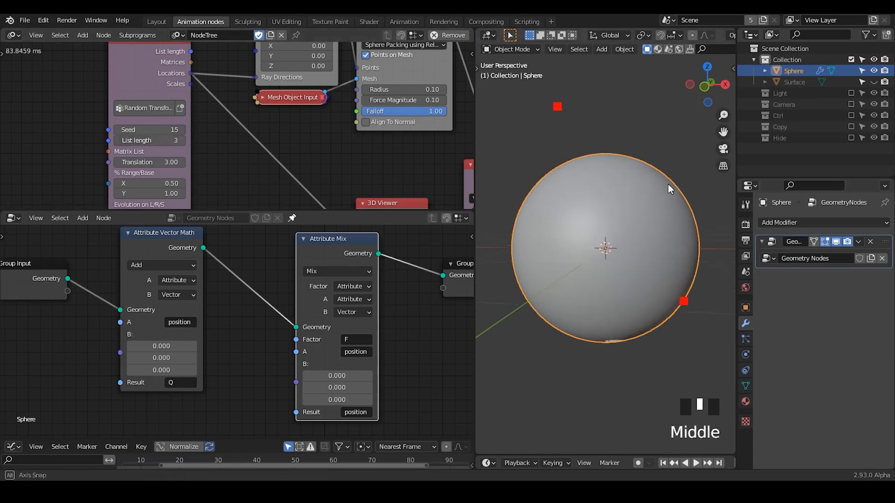
{"action": "middle_click_drag", "start_coordinate": [667, 184], "coordinate": [190, 155]}
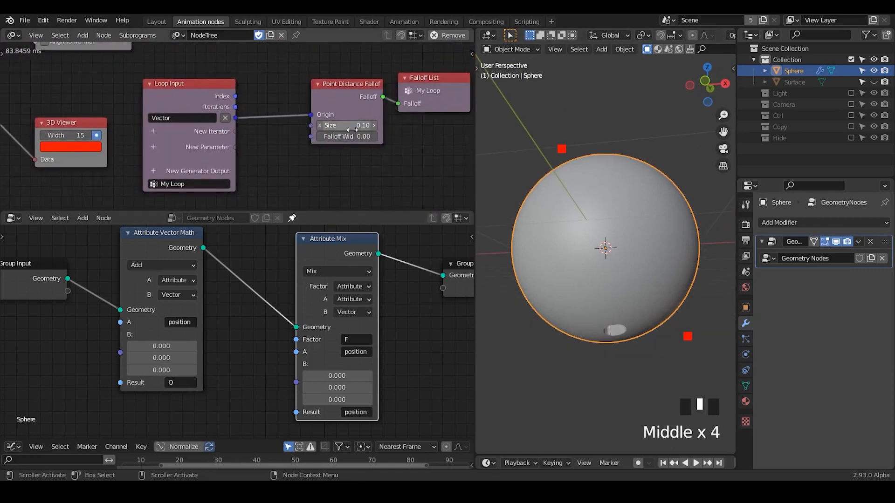
Step: Set the Point Distance Falloff's Size to 0.4 and view the enlarged dents from several angles
{"action": "left_click", "coordinate": [352, 126]}
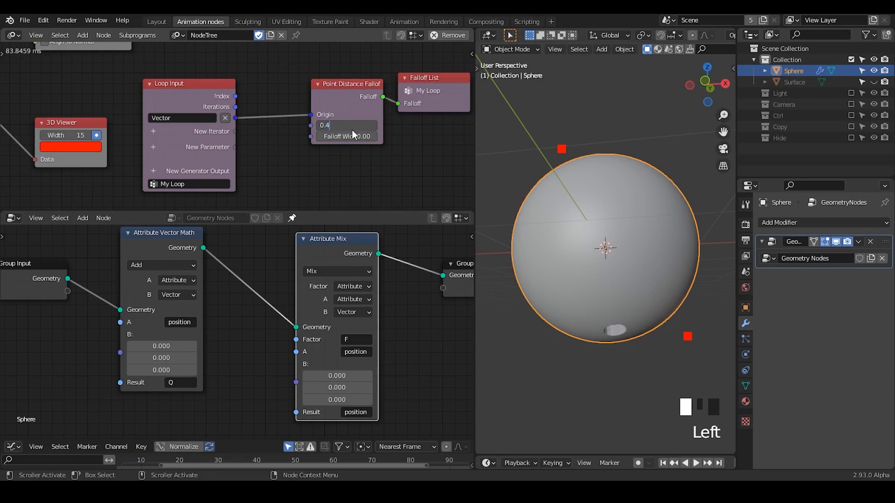
{"action": "key", "text": "Return"}
{"action": "middle_click_drag", "start_coordinate": [586, 240], "coordinate": [734, 291]}
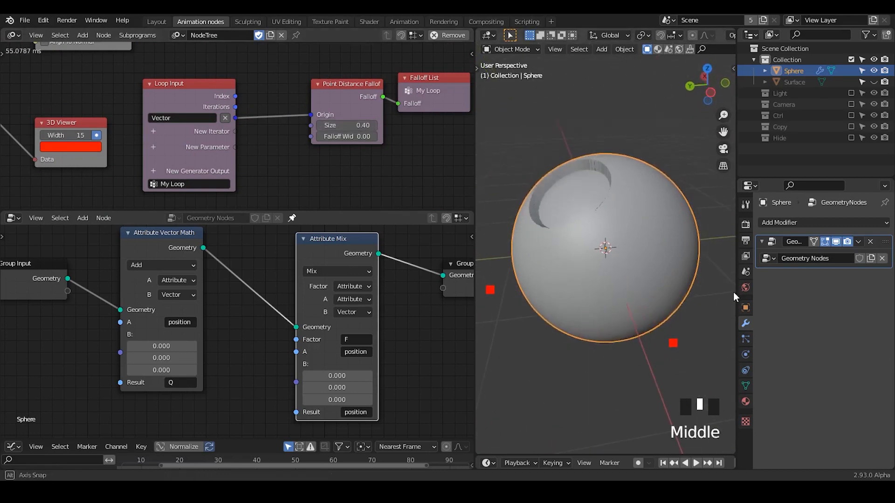
{"action": "middle_click_drag", "start_coordinate": [647, 226], "coordinate": [639, 262], "text": "ctrl"}
{"action": "middle_click_drag", "start_coordinate": [640, 262], "coordinate": [594, 252]}
{"action": "middle_click_drag", "start_coordinate": [105, 159], "coordinate": [394, 174]}
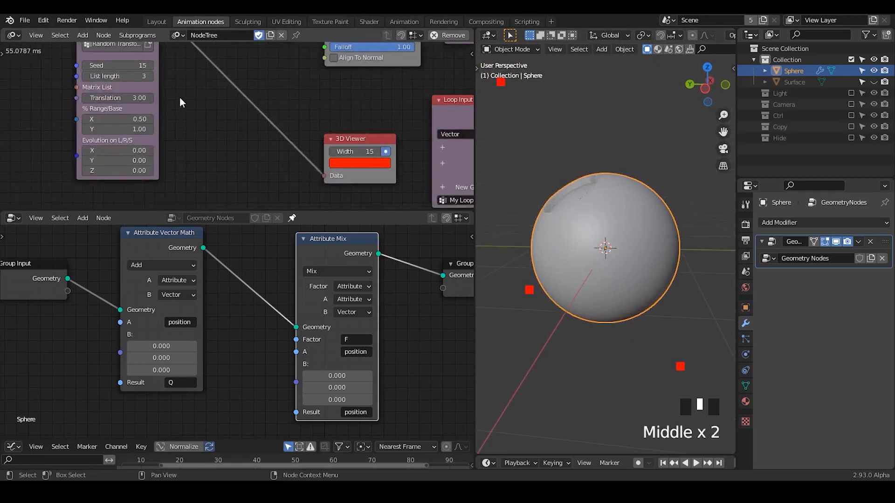
Step: Raise the Random Transform subprogram's List length to 10 and view the dented sphere from another angle
{"action": "left_click_drag", "start_coordinate": [135, 76], "coordinate": [175, 80]}
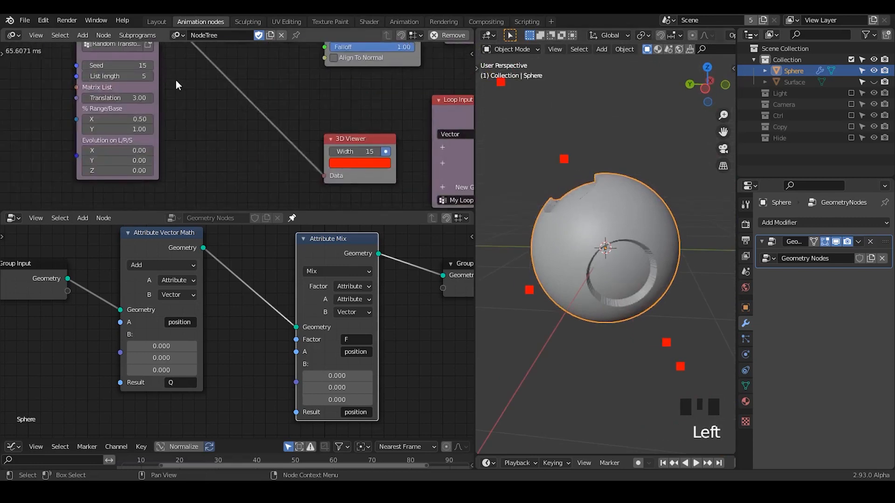
{"action": "left_click", "coordinate": [152, 76]}
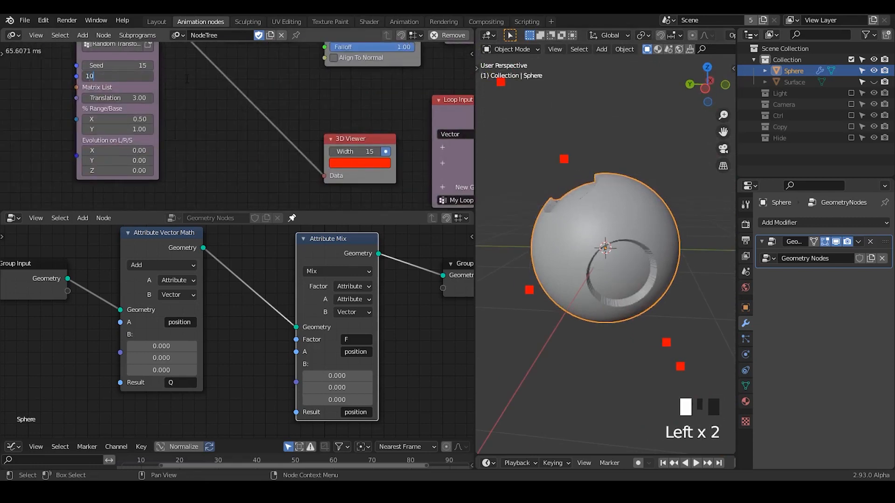
{"action": "key", "text": "Return"}
{"action": "middle_click_drag", "start_coordinate": [363, 133], "coordinate": [249, 110]}
{"action": "middle_click_drag", "start_coordinate": [625, 250], "coordinate": [693, 287]}
Step: Set the Point Distance Falloff's Size to 0.20 and move it and the Falloff List closer to the Loop Input
{"action": "middle_click_drag", "start_coordinate": [473, 133], "coordinate": [289, 132]}
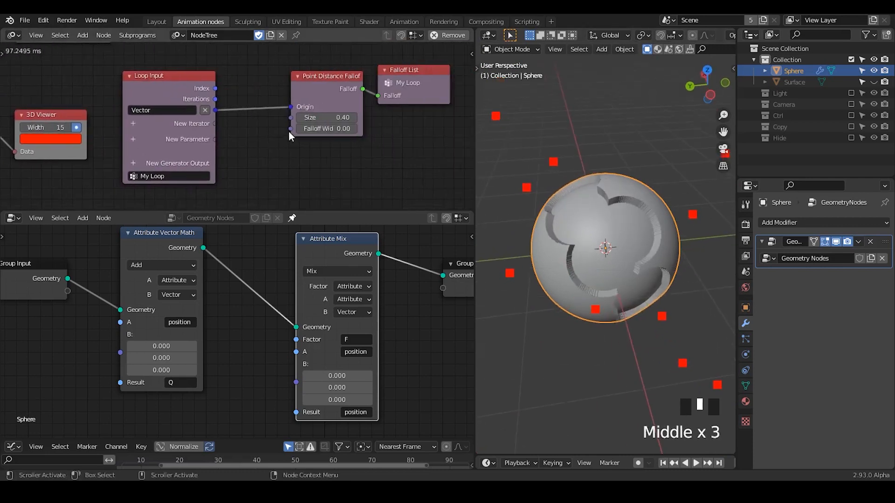
{"action": "left_click", "coordinate": [323, 117]}
{"action": "key", "text": "Return"}
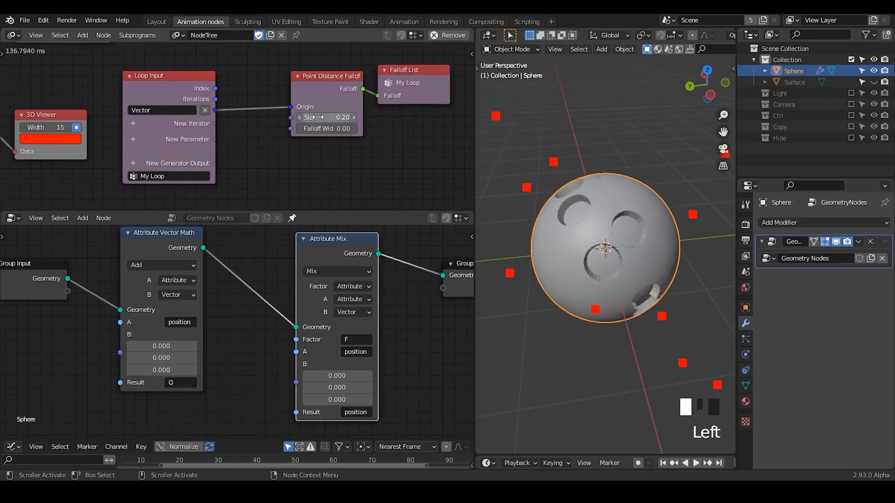
{"action": "left_click_drag", "start_coordinate": [337, 82], "coordinate": [291, 84]}
{"action": "left_click_drag", "start_coordinate": [414, 83], "coordinate": [415, 83]}
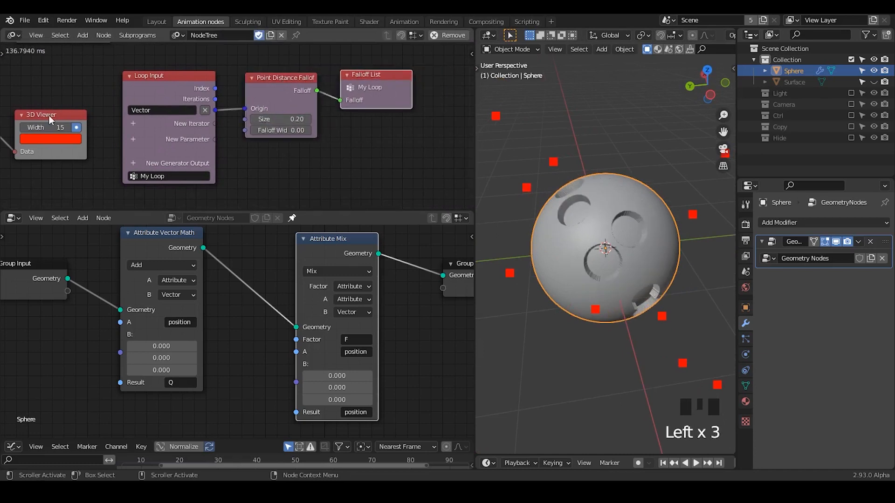
Step: Save the file and shift the Random Transform's Evolution X to about 44.85
{"action": "middle_click_drag", "start_coordinate": [49, 114], "coordinate": [243, 147]}
{"action": "key", "text": "ctrl+s"}
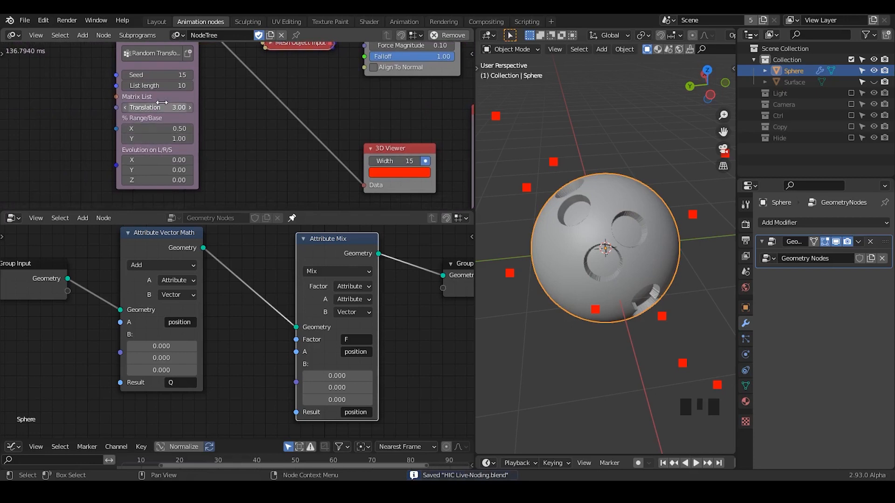
{"action": "left_click", "coordinate": [160, 160]}
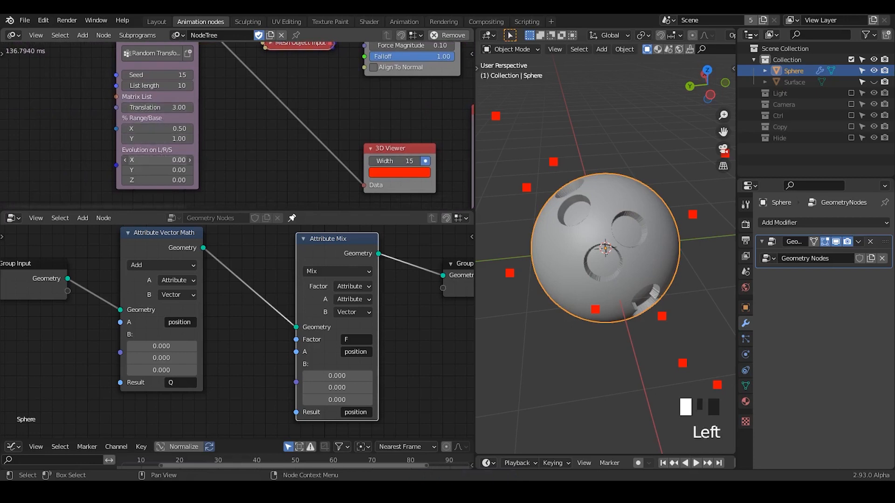
{"action": "left_click_drag", "start_coordinate": [160, 160], "coordinate": [327, 160]}
{"action": "middle_click_drag", "start_coordinate": [398, 133], "coordinate": [261, 205]}
{"action": "middle_click_drag", "start_coordinate": [364, 93], "coordinate": [264, 108]}
Step: Delete the 3D Viewer node and move the loop nodes into the space beside the Random Transform subprogram
{"action": "middle_click_drag", "start_coordinate": [325, 115], "coordinate": [328, 148]}
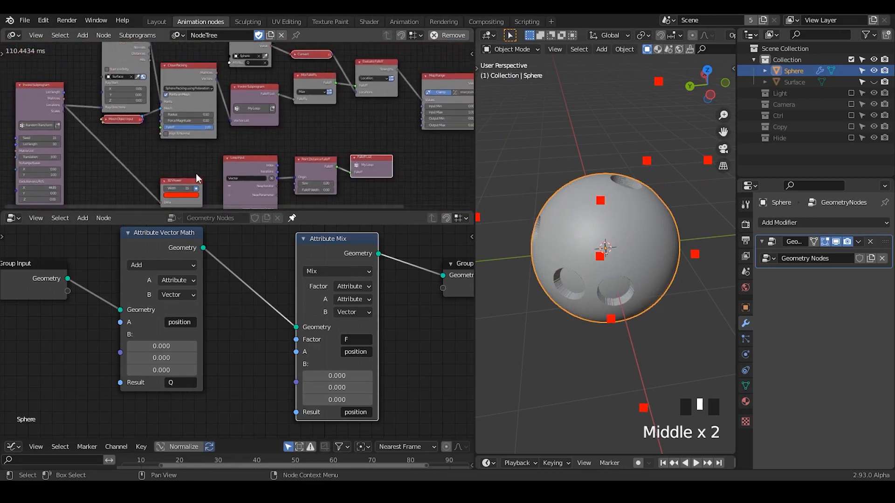
{"action": "left_click", "coordinate": [193, 186]}
{"action": "middle_click_drag", "start_coordinate": [163, 177], "coordinate": [314, 120]}
{"action": "left_click_drag", "start_coordinate": [293, 116], "coordinate": [465, 143]}
{"action": "key", "text": "g"}
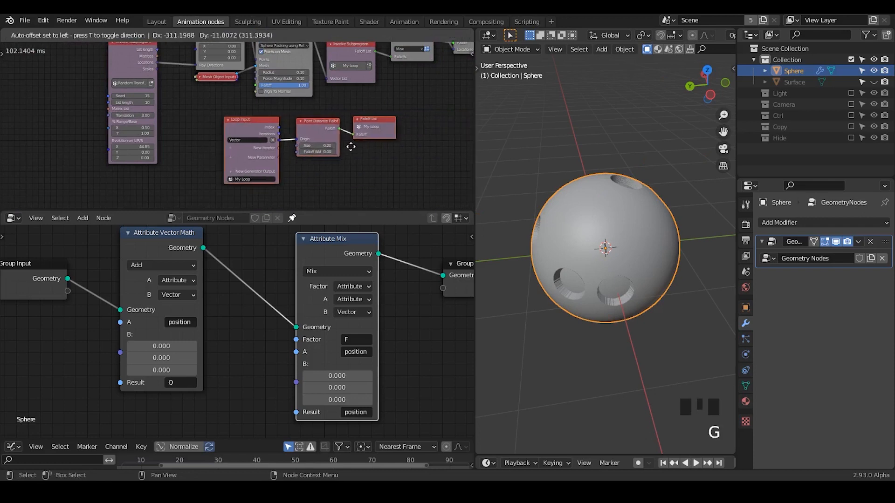
{"action": "left_click", "coordinate": [342, 155]}
{"action": "middle_click_drag", "start_coordinate": [327, 171], "coordinate": [333, 144], "text": "ctrl"}
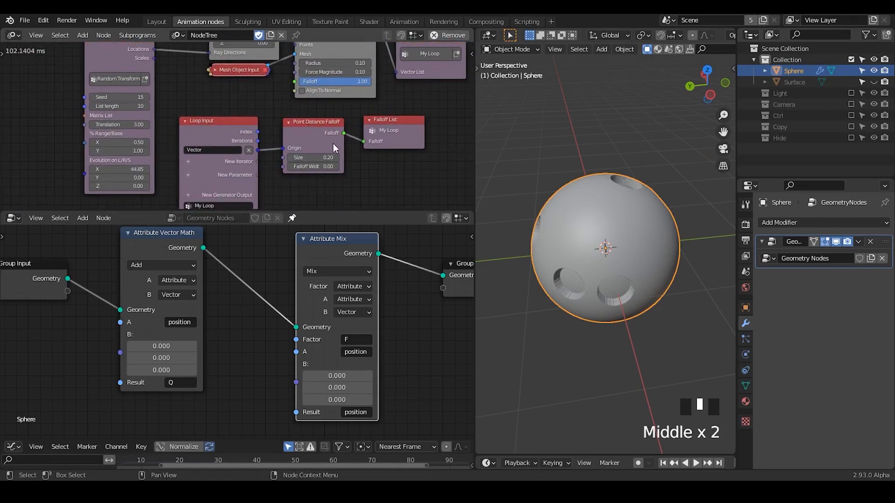
Step: Set the Random Transform's Range/Base Y value to 0.2
{"action": "middle_click_drag", "start_coordinate": [591, 210], "coordinate": [578, 240]}
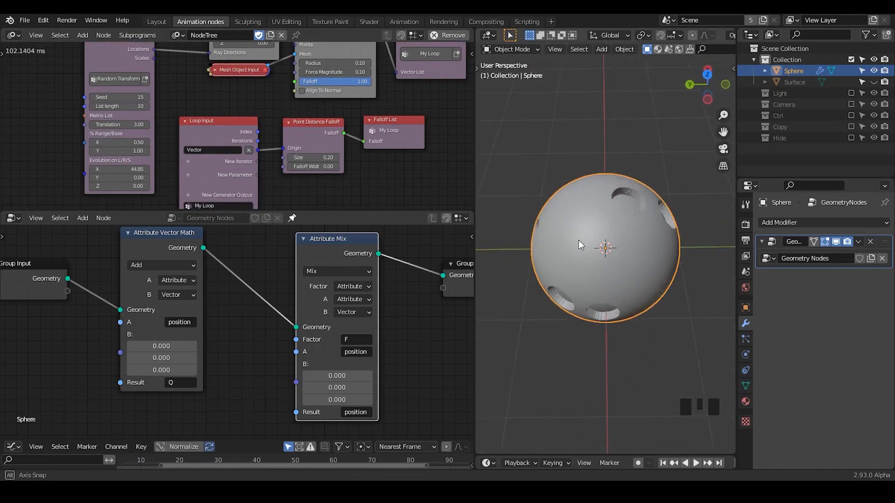
{"action": "mouse_move", "coordinate": [267, 119]}
{"action": "middle_mouse_down"}
{"action": "mouse_move", "coordinate": [263, 146]}
{"action": "mouse_move", "coordinate": [266, 124]}
{"action": "middle_mouse_up"}
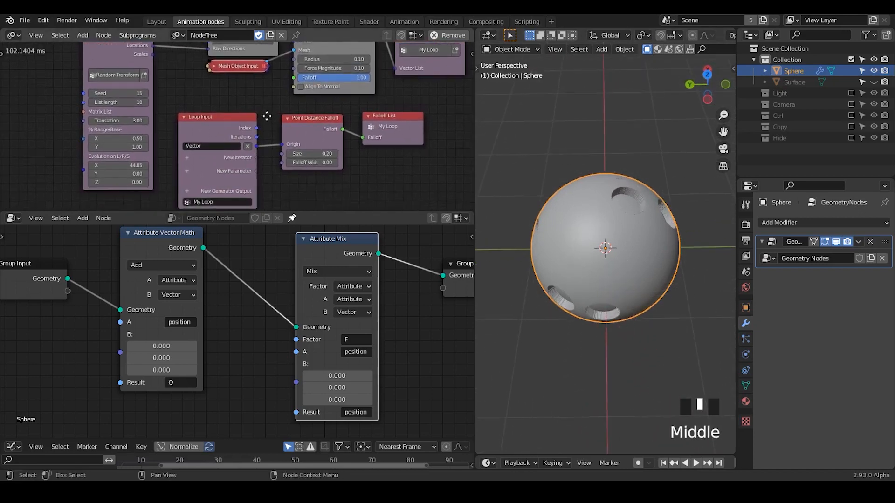
{"action": "left_click", "coordinate": [126, 154]}
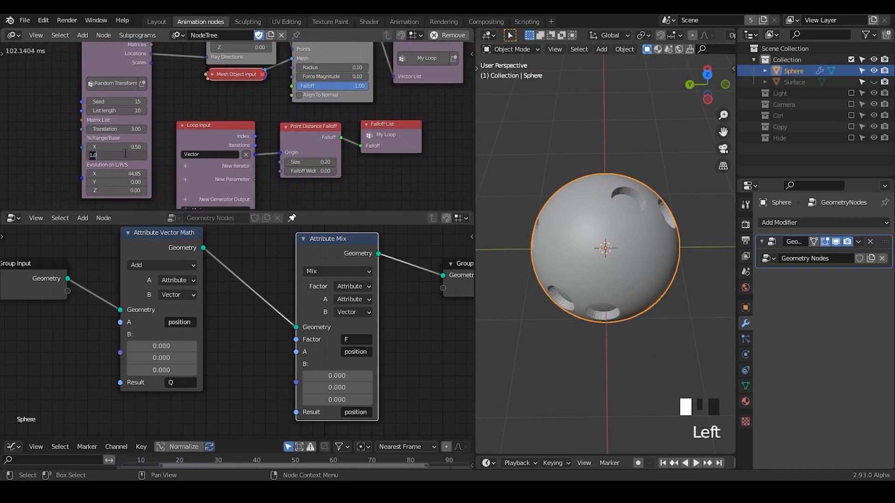
{"action": "type", "text": "0.2"}
{"action": "key", "text": "Return"}
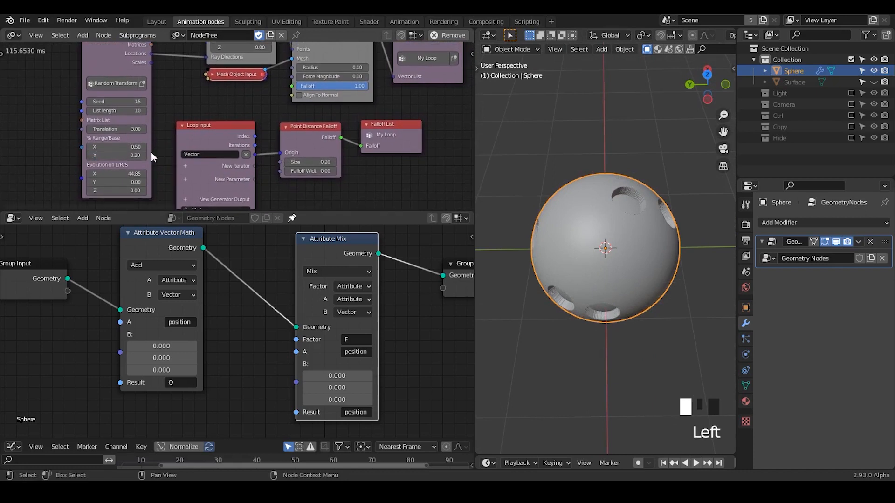
Step: Move the Point Distance Falloff and Falloff List nodes away from the Loop Input to make room between them
{"action": "left_click", "coordinate": [282, 162]}
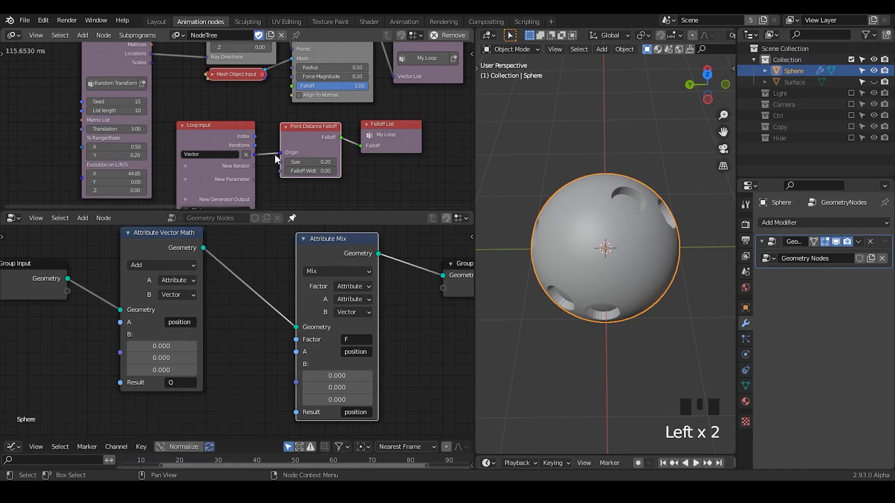
{"action": "middle_click_drag", "start_coordinate": [275, 155], "coordinate": [276, 163]}
{"action": "left_click", "coordinate": [385, 138]}
{"action": "left_click_drag", "start_coordinate": [385, 138], "coordinate": [413, 137]}
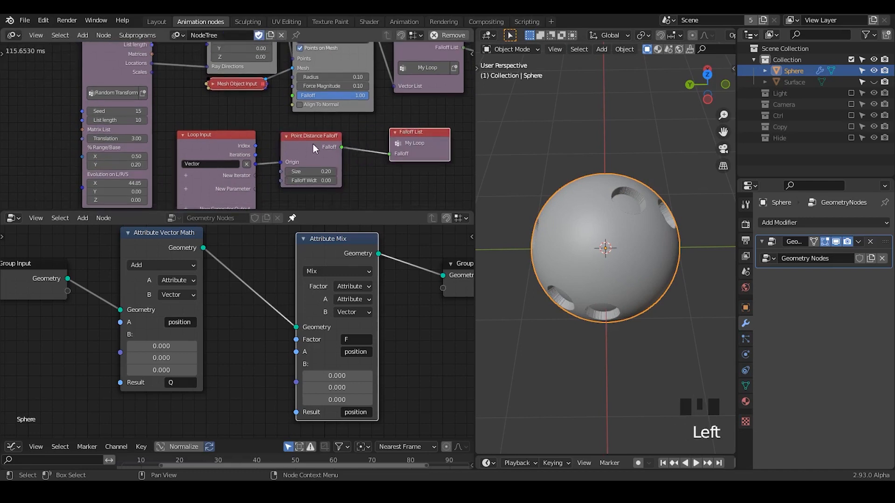
{"action": "left_click_drag", "start_coordinate": [312, 144], "coordinate": [332, 144]}
{"action": "left_click", "coordinate": [407, 117]}
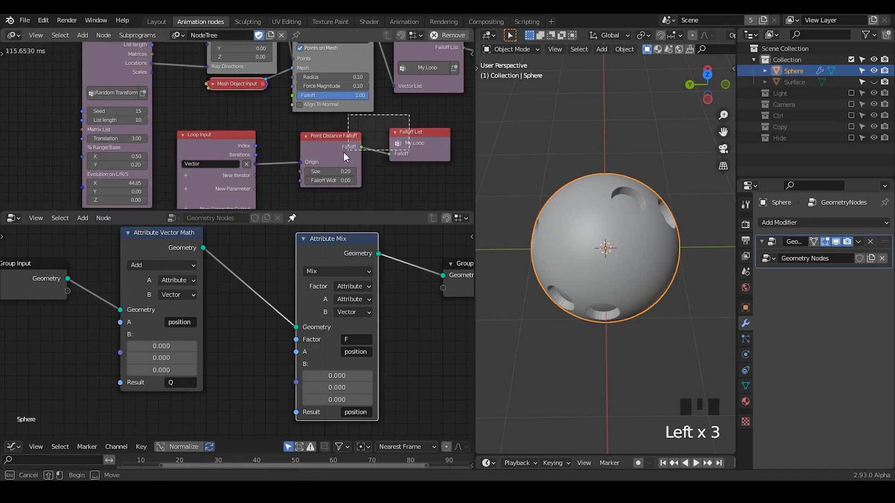
{"action": "left_click_drag", "start_coordinate": [339, 147], "coordinate": [380, 149]}
{"action": "left_click", "coordinate": [326, 153]}
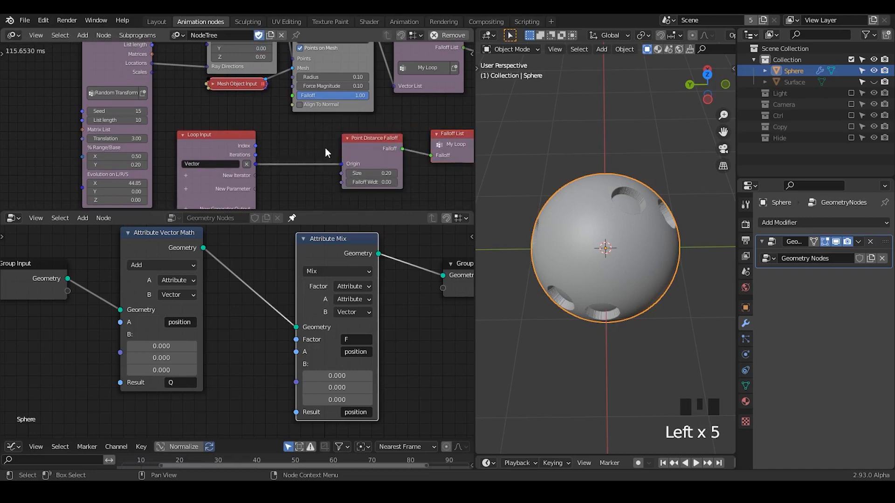
{"action": "mouse_move", "coordinate": [305, 173]}
{"action": "middle_mouse_down"}
{"action": "mouse_move", "coordinate": [310, 154]}
{"action": "mouse_move", "coordinate": [310, 166]}
{"action": "middle_mouse_up"}
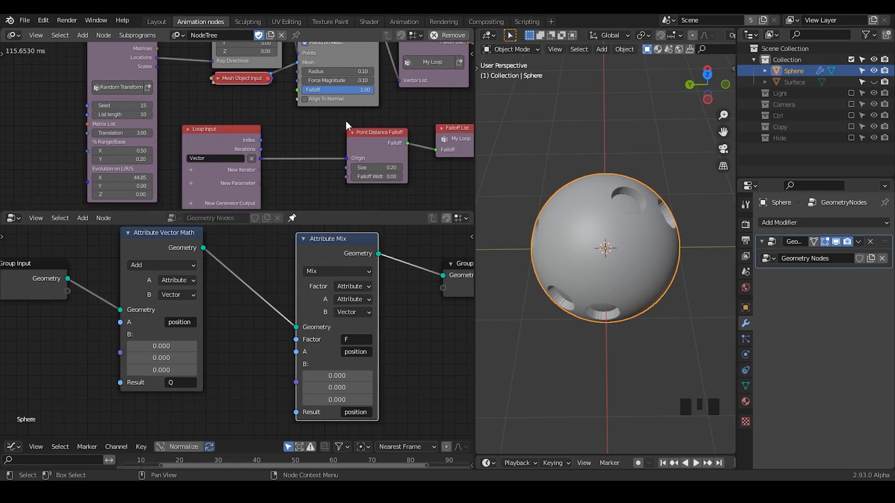
Step: Save the project as a new incremented version, HIC Live-Noding1.blend
{"action": "left_click", "coordinate": [24, 21]}
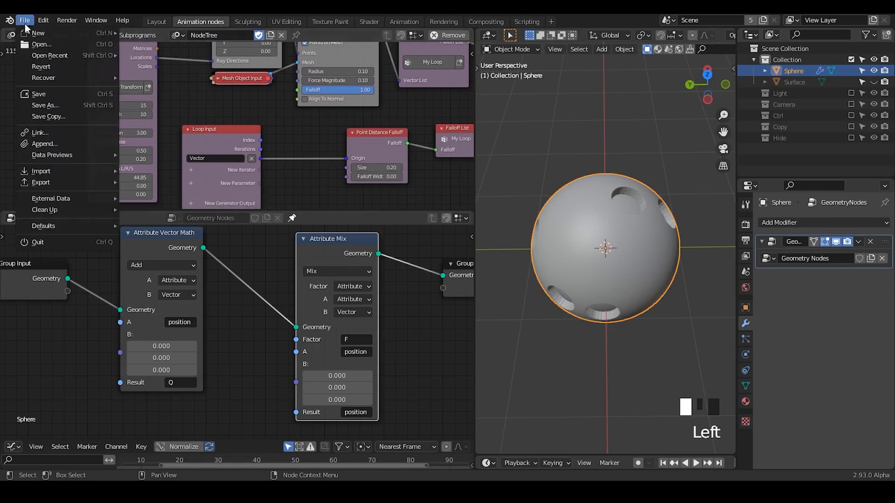
{"action": "left_click", "coordinate": [66, 105]}
{"action": "left_click", "coordinate": [625, 403]}
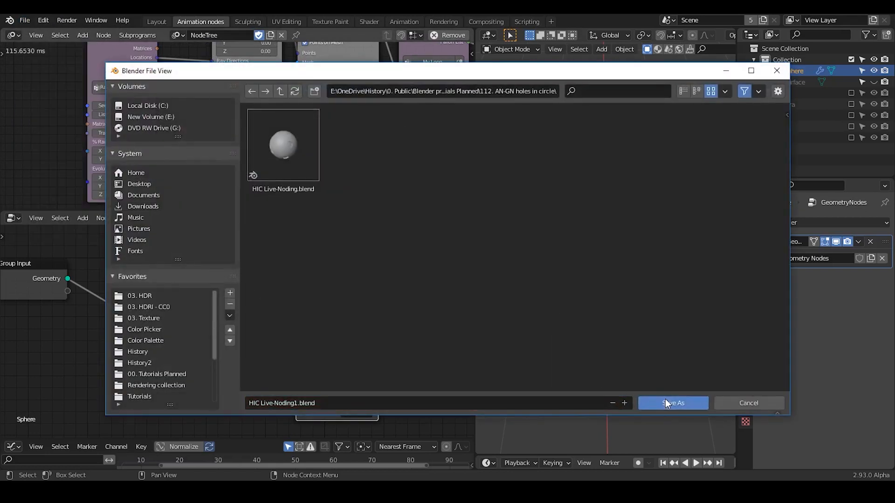
{"action": "left_click", "coordinate": [664, 400]}
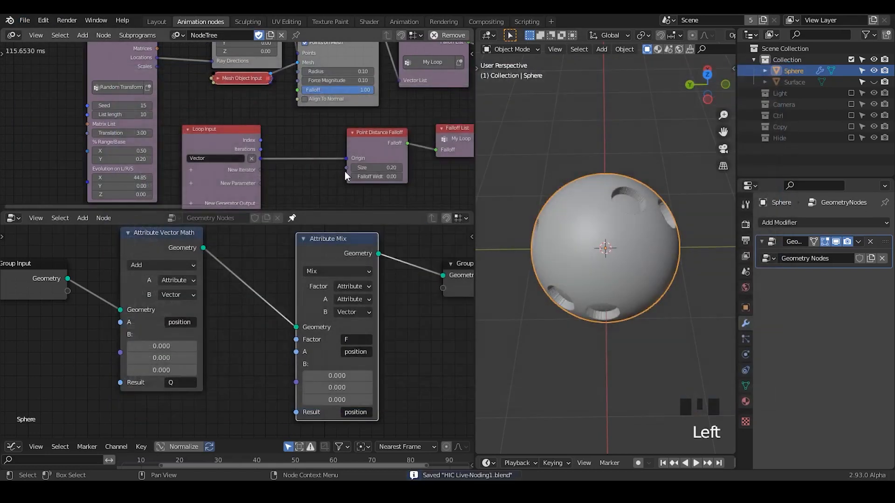
Step: Add a Vector List parameter to the Loop Input node
{"action": "left_click_drag", "start_coordinate": [345, 172], "coordinate": [292, 182]}
{"action": "left_click_drag", "start_coordinate": [193, 183], "coordinate": [191, 183]}
{"action": "left_click", "coordinate": [192, 184]}
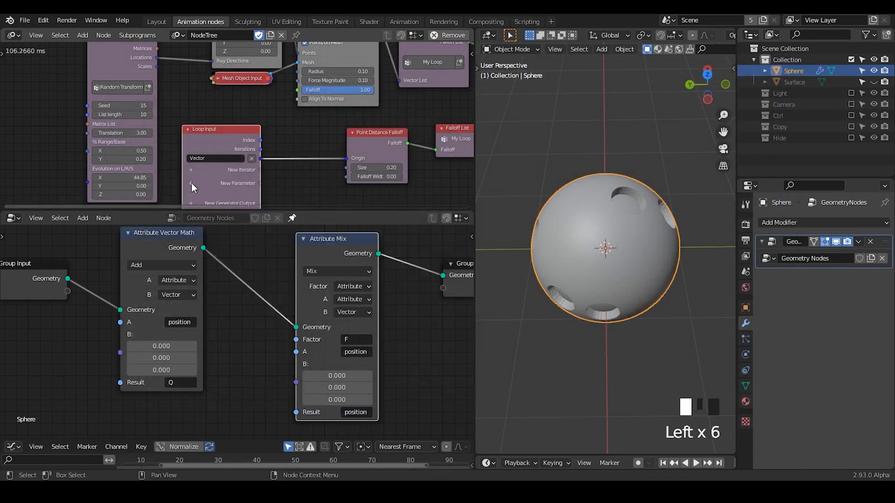
{"action": "type", "text": "vec"}
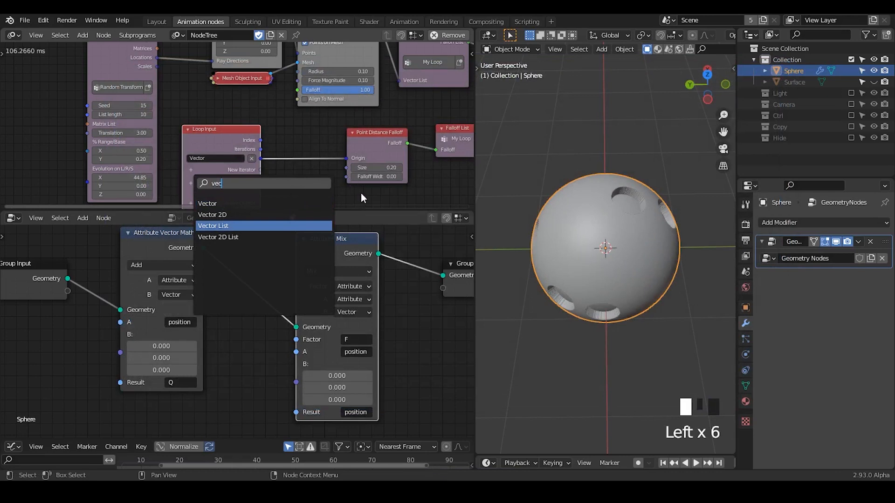
{"action": "key", "text": "Return"}
Step: Enlarge the Animation Nodes editor and link the Random Transform's Scales to the My Loop subprogram's new Vector List input
{"action": "left_click_drag", "start_coordinate": [289, 209], "coordinate": [287, 262]}
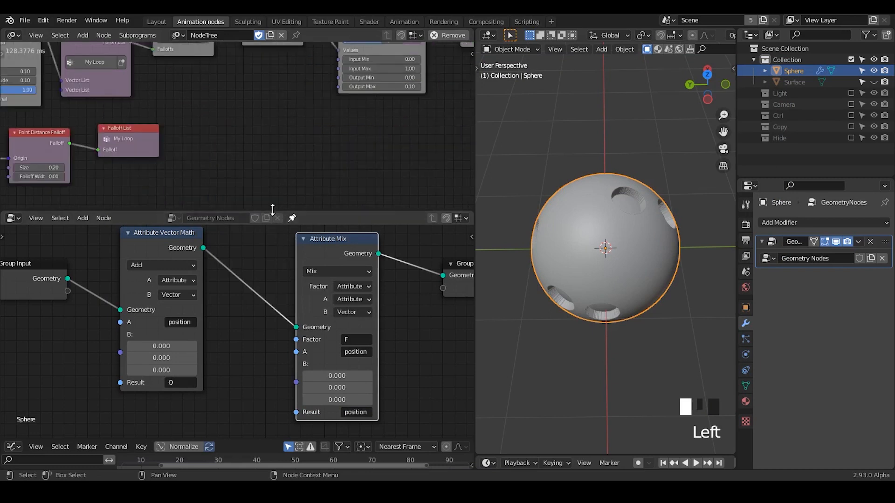
{"action": "left_click_drag", "start_coordinate": [272, 209], "coordinate": [273, 279]}
{"action": "middle_click_drag", "start_coordinate": [120, 212], "coordinate": [419, 193]}
{"action": "left_click", "coordinate": [146, 89]}
{"action": "left_click_drag", "start_coordinate": [146, 89], "coordinate": [385, 112]}
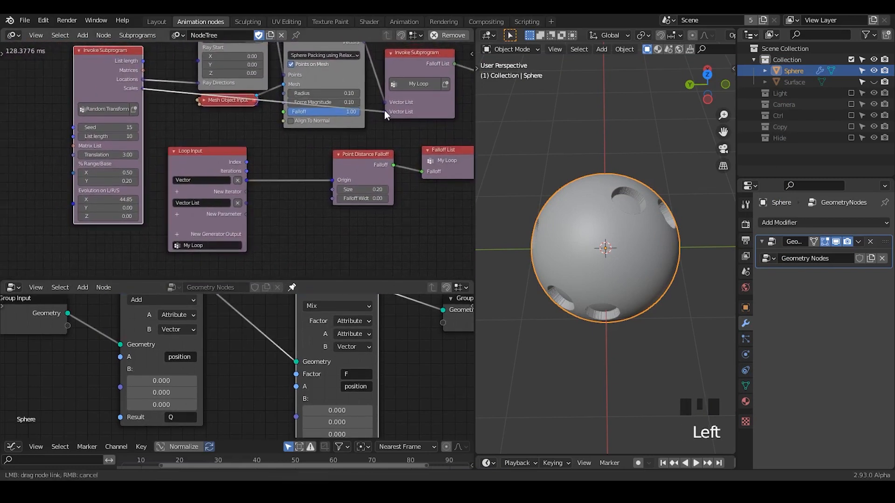
Step: Add a Get List Element node between the Loop Input and the Point Distance Falloff
{"action": "left_click_drag", "start_coordinate": [338, 153], "coordinate": [298, 150]}
{"action": "left_click", "coordinate": [281, 155]}
{"action": "key", "text": "ctrl+a"}
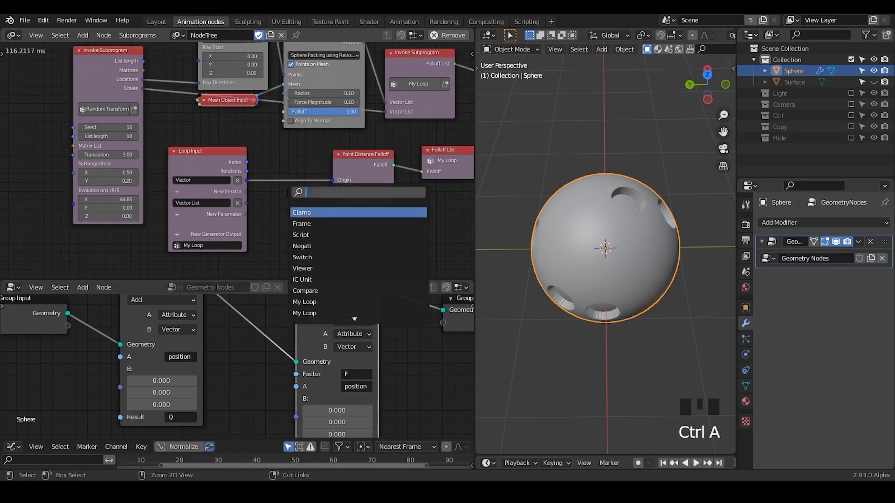
{"action": "type", "text": "get list"}
{"action": "key", "text": "Down"}
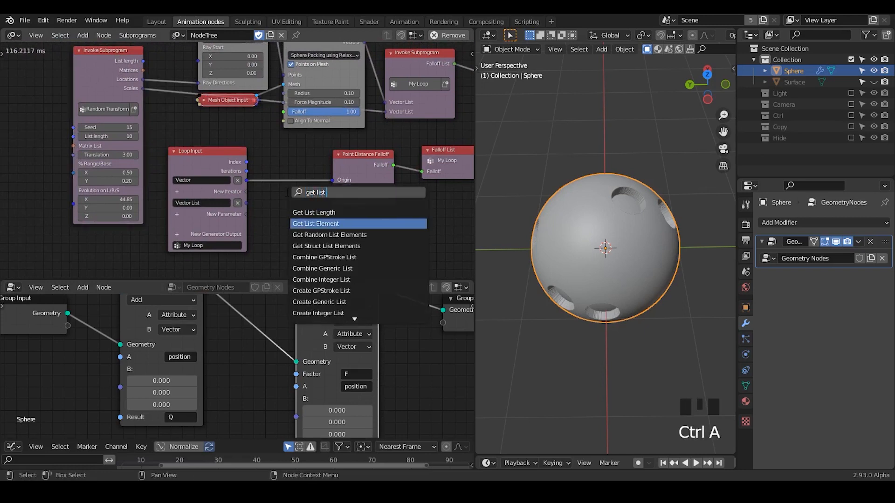
{"action": "key", "text": "Return"}
{"action": "left_click", "coordinate": [280, 205]}
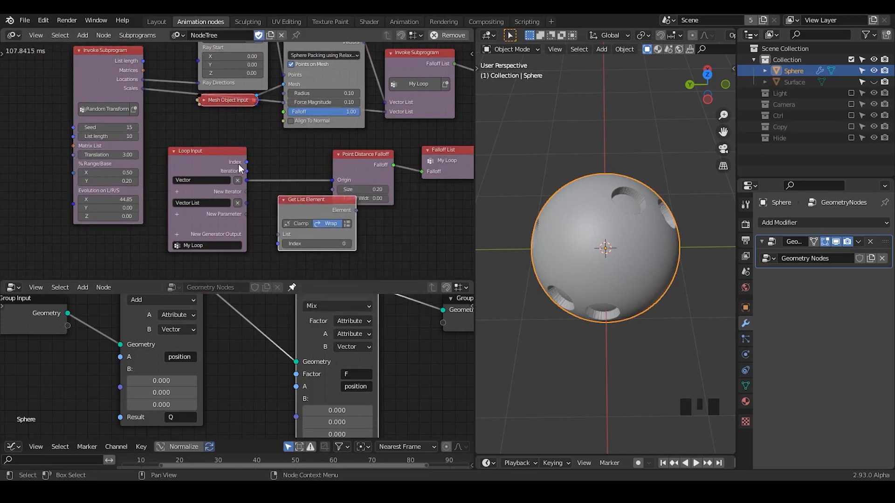
{"action": "left_click_drag", "start_coordinate": [244, 164], "coordinate": [281, 243]}
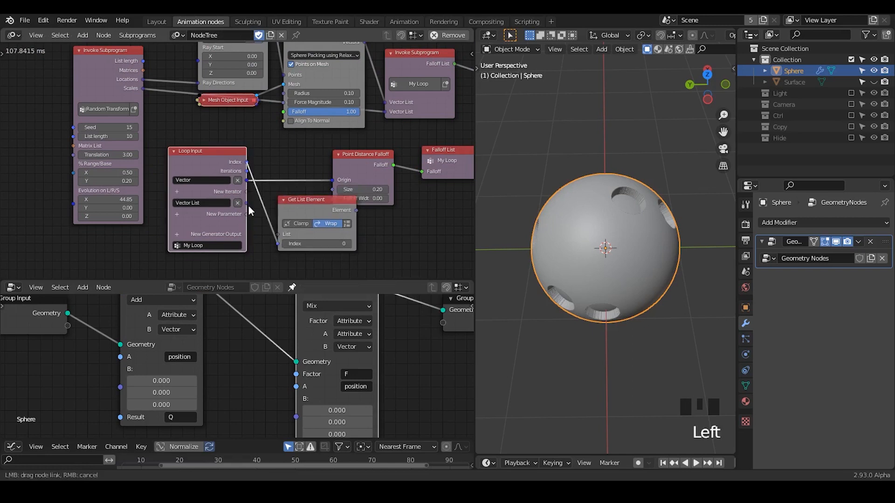
{"action": "left_click_drag", "start_coordinate": [247, 206], "coordinate": [282, 238]}
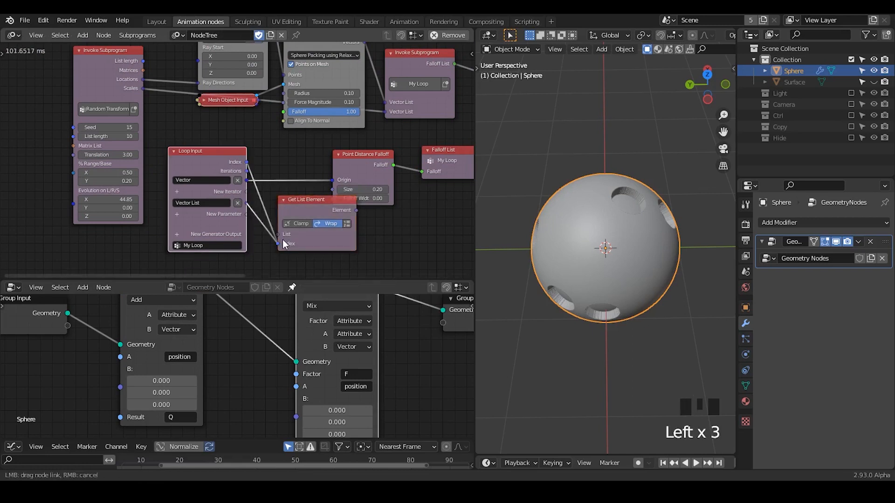
{"action": "left_click", "coordinate": [246, 203]}
{"action": "left_click", "coordinate": [259, 181]}
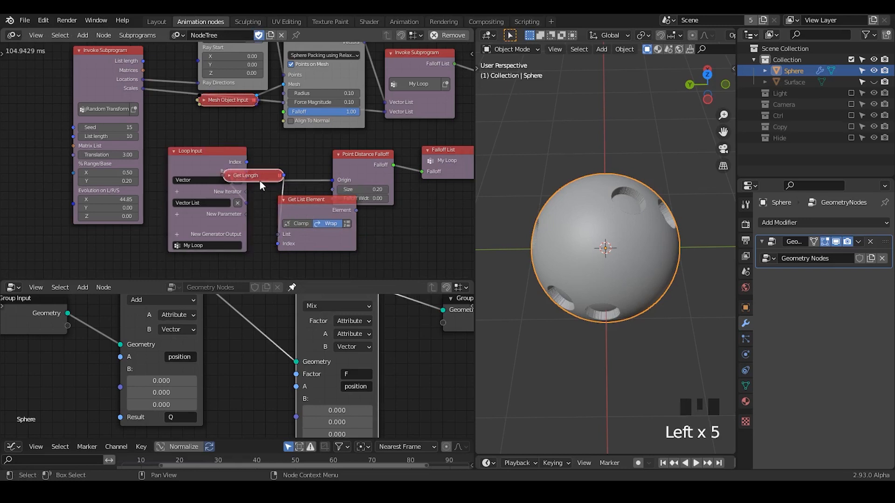
{"action": "key", "text": "x"}
Step: Link the Loop Input's Vector List and Index to Get List Element's List and Index, and collapse that node beside the loop
{"action": "left_click_drag", "start_coordinate": [246, 203], "coordinate": [274, 236]}
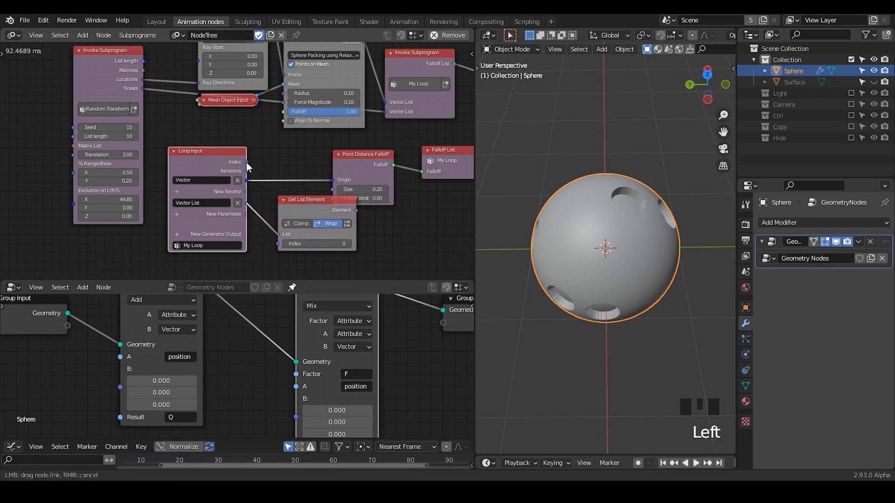
{"action": "left_click_drag", "start_coordinate": [246, 162], "coordinate": [279, 244]}
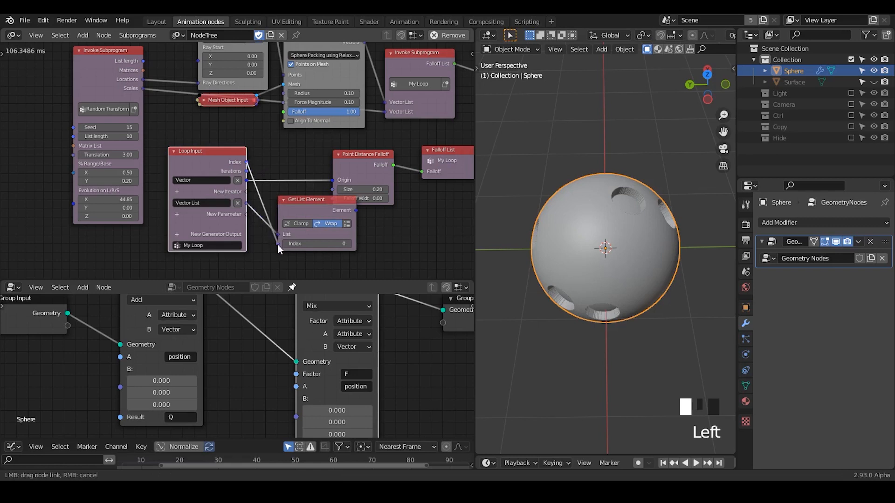
{"action": "left_click", "coordinate": [284, 200]}
{"action": "left_click_drag", "start_coordinate": [299, 201], "coordinate": [275, 208]}
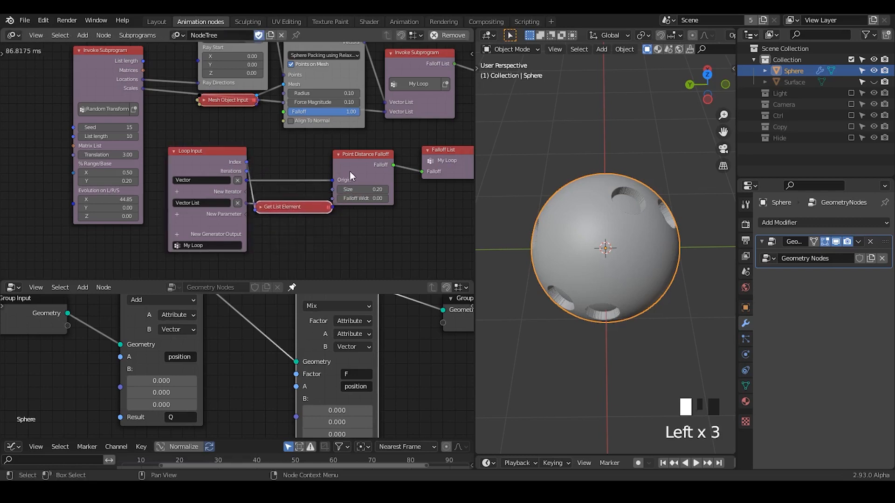
Step: Shift Point Distance Falloff and Falloff List away from the loop and link Get List Element's output to the falloff's Size
{"action": "left_click_drag", "start_coordinate": [359, 140], "coordinate": [436, 195]}
{"action": "key", "text": "g"}
{"action": "left_click", "coordinate": [426, 216]}
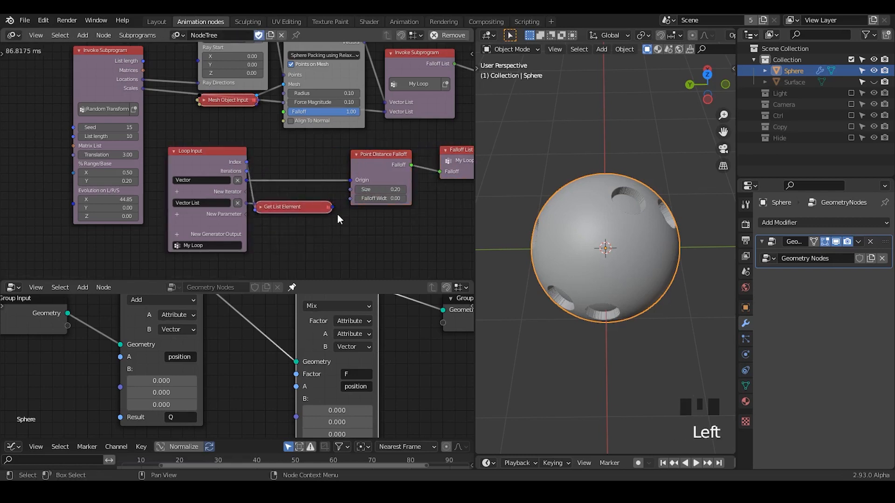
{"action": "left_click_drag", "start_coordinate": [331, 208], "coordinate": [349, 188]}
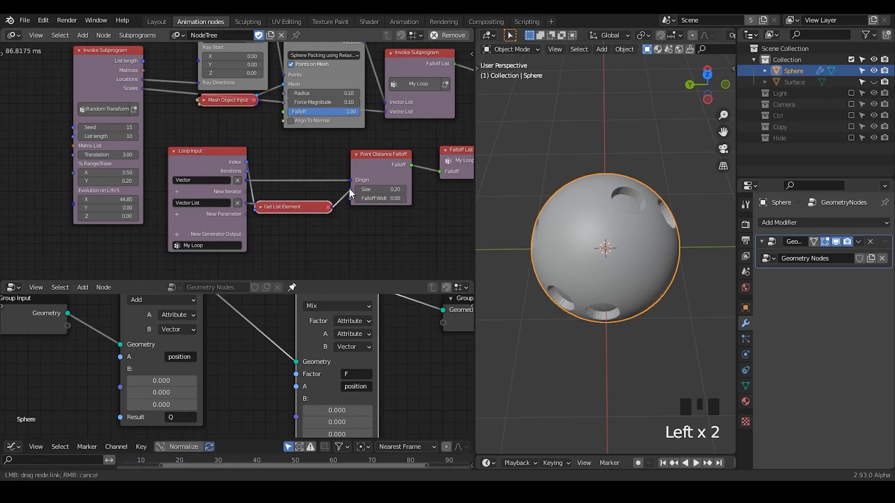
Step: Collapse the Separate Vector node, place it under Get List Element, and move Point Distance Falloff and Falloff List closer to the loop
{"action": "left_click", "coordinate": [457, 163]}
{"action": "key", "text": "g"}
{"action": "left_click", "coordinate": [444, 162]}
{"action": "left_click_drag", "start_coordinate": [373, 161], "coordinate": [379, 162]}
{"action": "left_click", "coordinate": [309, 181]}
{"action": "left_click_drag", "start_coordinate": [310, 181], "coordinate": [292, 220]}
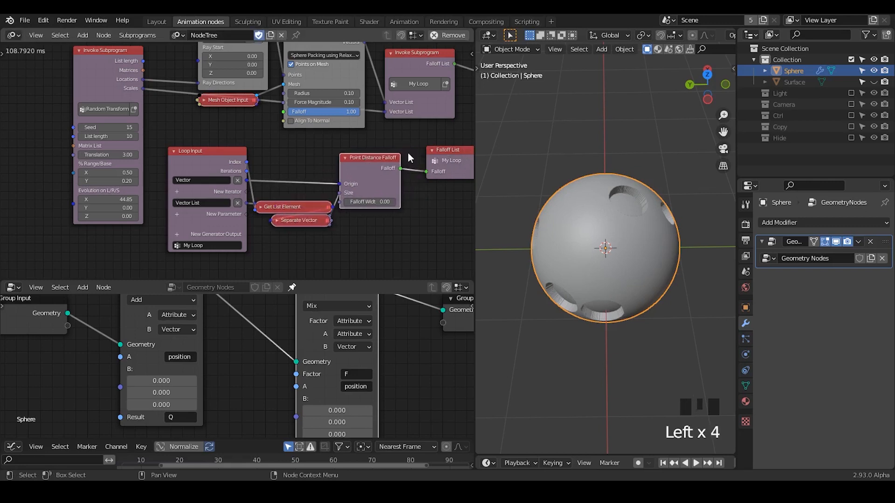
{"action": "left_click_drag", "start_coordinate": [429, 160], "coordinate": [410, 163]}
Step: Set the Random Transform subprogram's List length to 12
{"action": "middle_click_drag", "start_coordinate": [606, 224], "coordinate": [646, 221]}
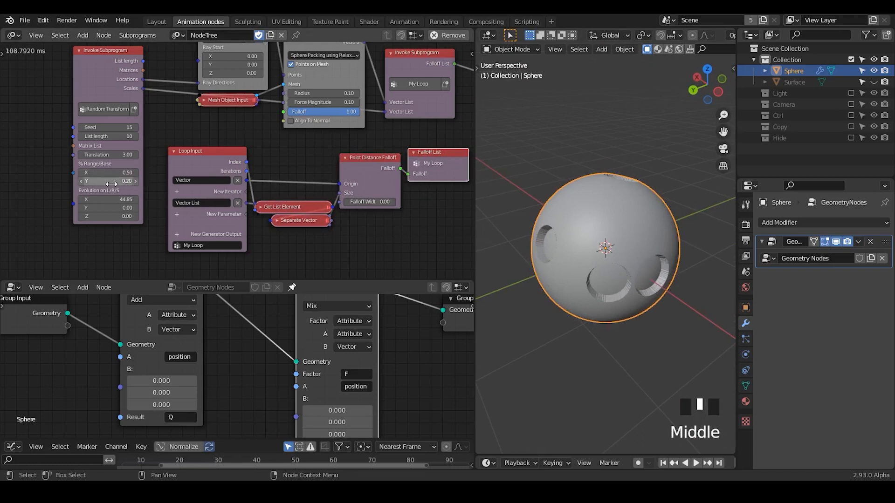
{"action": "left_click", "coordinate": [114, 136]}
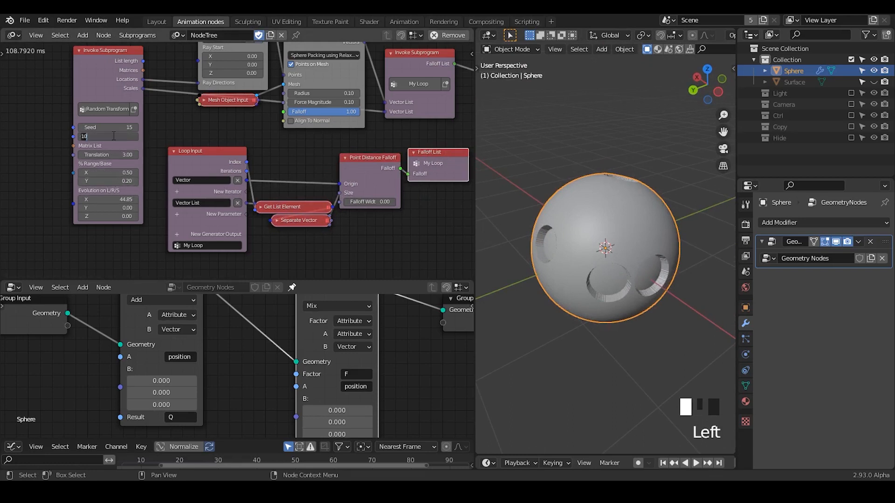
{"action": "type", "text": "12"}
{"action": "key", "text": "Return"}
{"action": "middle_click_drag", "start_coordinate": [591, 214], "coordinate": [690, 275]}
Step: Link Ray Cast BVHTree's Locations directly to My Loop's first Vector List, then collapse Close Packing and move it and Mesh Object Input aside
{"action": "middle_click_drag", "start_coordinate": [260, 155], "coordinate": [208, 230]}
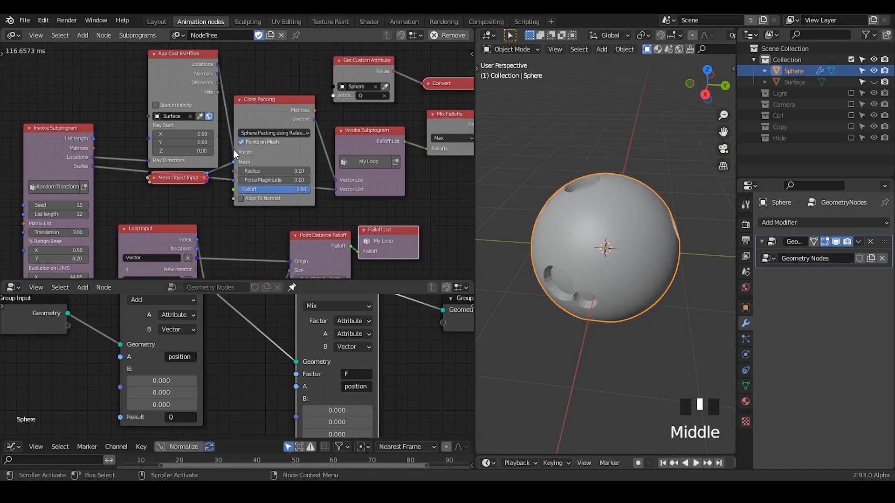
{"action": "left_click_drag", "start_coordinate": [234, 153], "coordinate": [341, 181]}
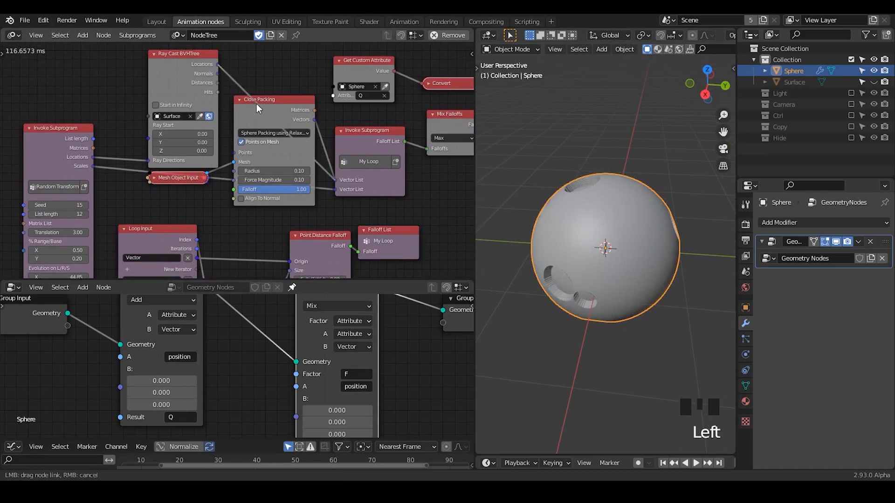
{"action": "left_click", "coordinate": [239, 100]}
{"action": "left_click_drag", "start_coordinate": [261, 102], "coordinate": [252, 190]}
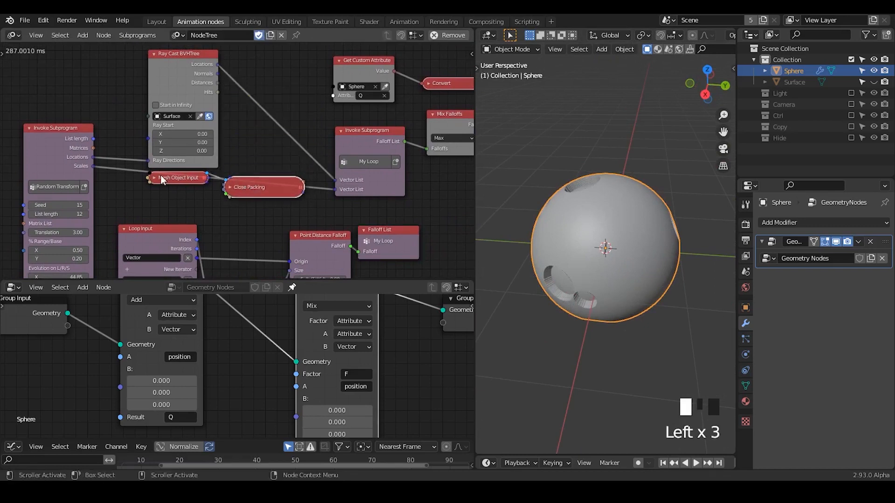
{"action": "left_click_drag", "start_coordinate": [163, 180], "coordinate": [151, 207]}
{"action": "left_click_drag", "start_coordinate": [261, 187], "coordinate": [1, 55]}
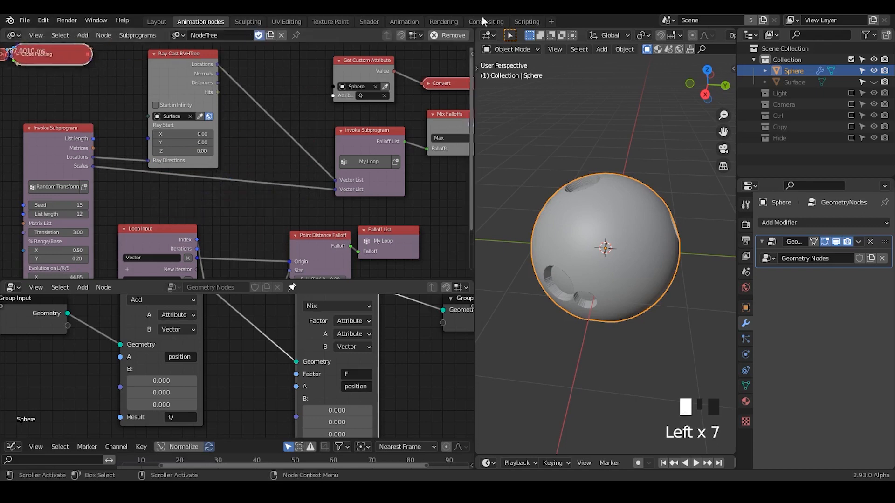
Step: Adjust Ray Cast BVHTree's position and move the My Loop subprogram with its neighbouring and downstream nodes closer to it
{"action": "left_click_drag", "start_coordinate": [183, 70], "coordinate": [188, 73]}
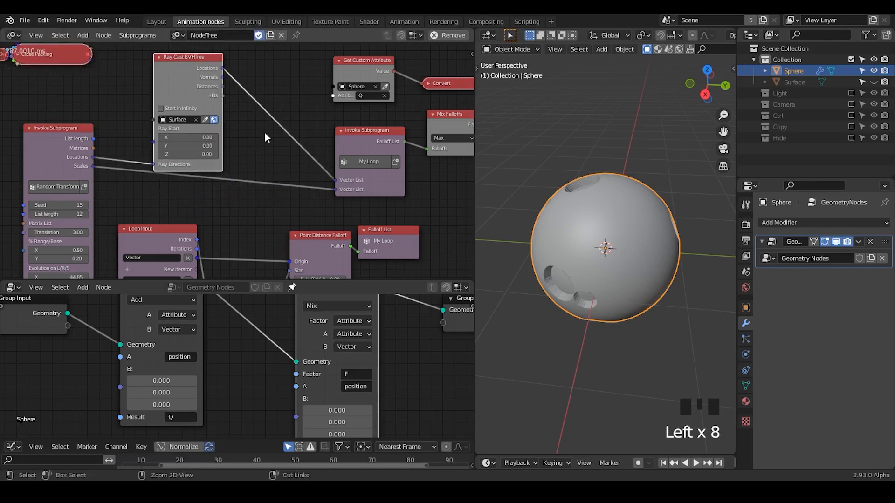
{"action": "middle_click_drag", "start_coordinate": [264, 137], "coordinate": [236, 104], "text": "ctrl"}
{"action": "left_click_drag", "start_coordinate": [232, 66], "coordinate": [426, 177]}
{"action": "middle_click_drag", "start_coordinate": [438, 186], "coordinate": [372, 183]}
{"action": "key", "text": "g"}
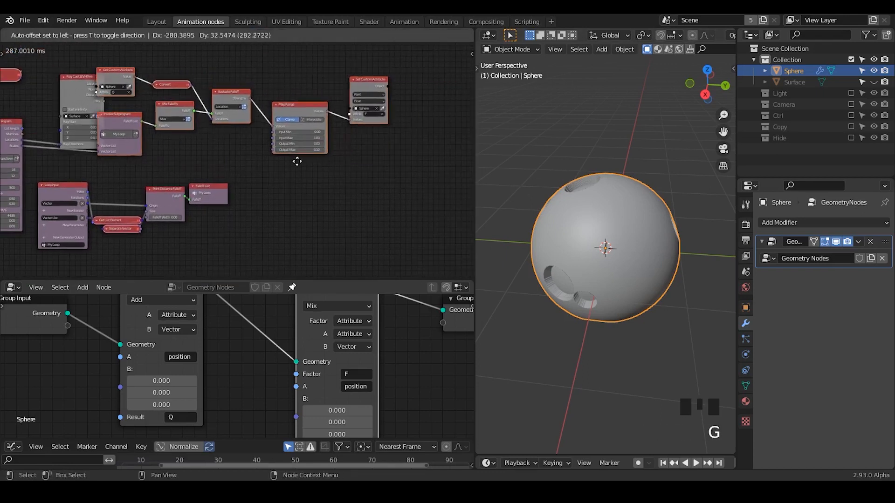
{"action": "left_click", "coordinate": [322, 177]}
{"action": "middle_click_drag", "start_coordinate": [70, 181], "coordinate": [249, 181]}
Step: Delete the unlinked Mesh Object Input and Close Packing nodes
{"action": "left_click", "coordinate": [125, 95]}
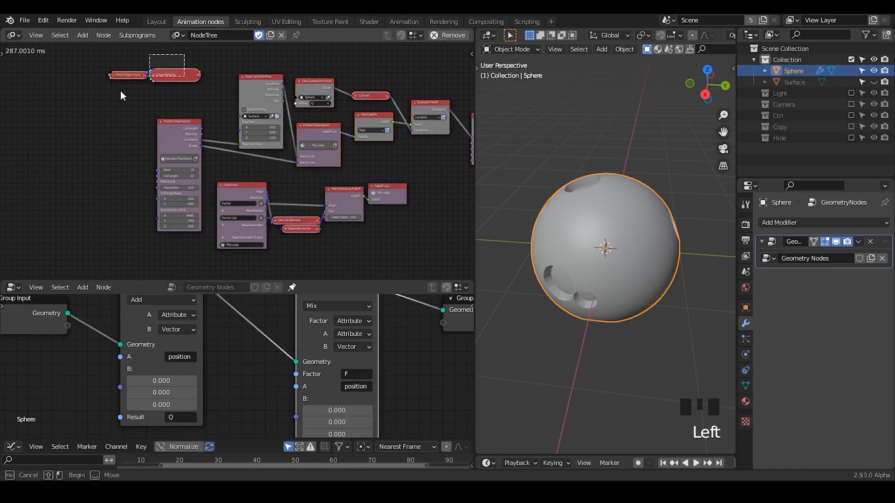
{"action": "key", "text": "x"}
{"action": "middle_click_drag", "start_coordinate": [567, 270], "coordinate": [418, 200]}
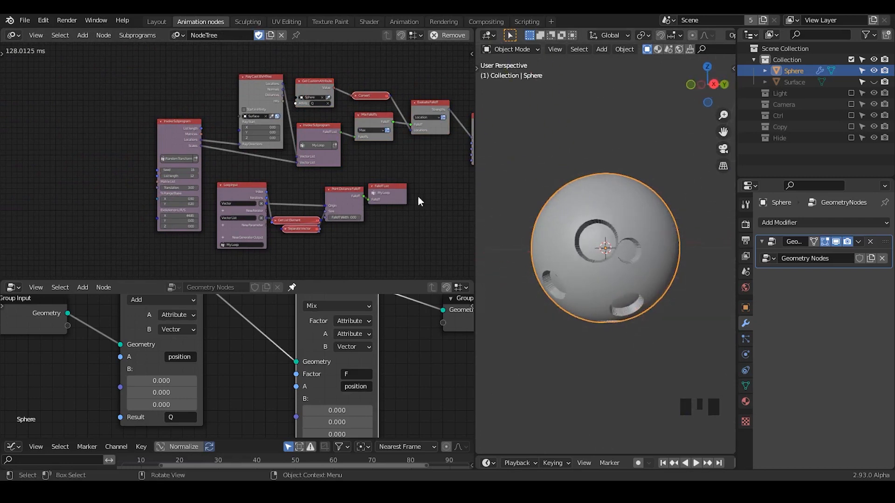
Step: Add a Time info series subprogram node before Random Transform and set its Rate factor to 15
{"action": "middle_click_drag", "start_coordinate": [248, 203], "coordinate": [298, 171]}
{"action": "middle_click_drag", "start_coordinate": [218, 175], "coordinate": [136, 149], "text": "ctrl"}
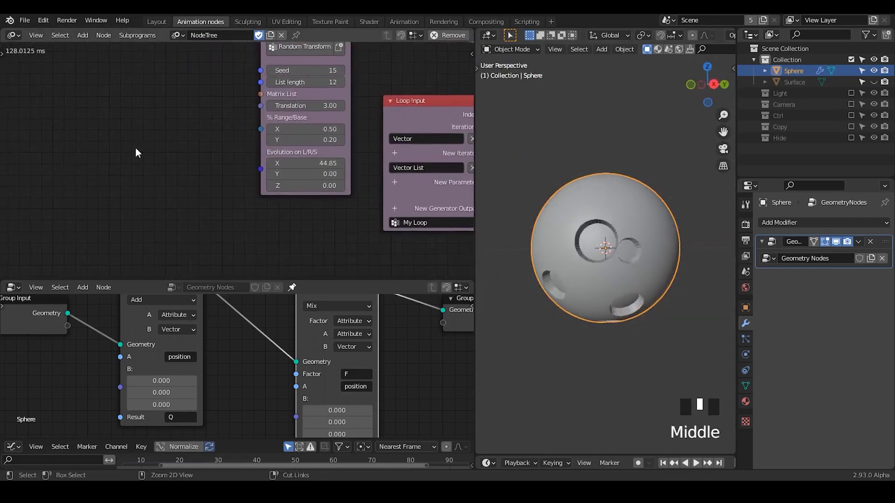
{"action": "key", "text": "ctrl+a"}
{"action": "type", "text": "time info"}
{"action": "key", "text": "Down"}
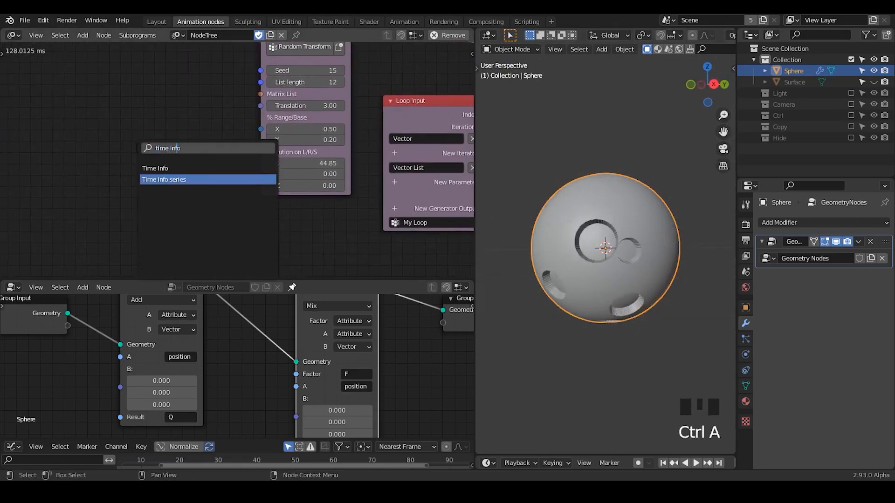
{"action": "key", "text": "Return"}
{"action": "left_click", "coordinate": [86, 135]}
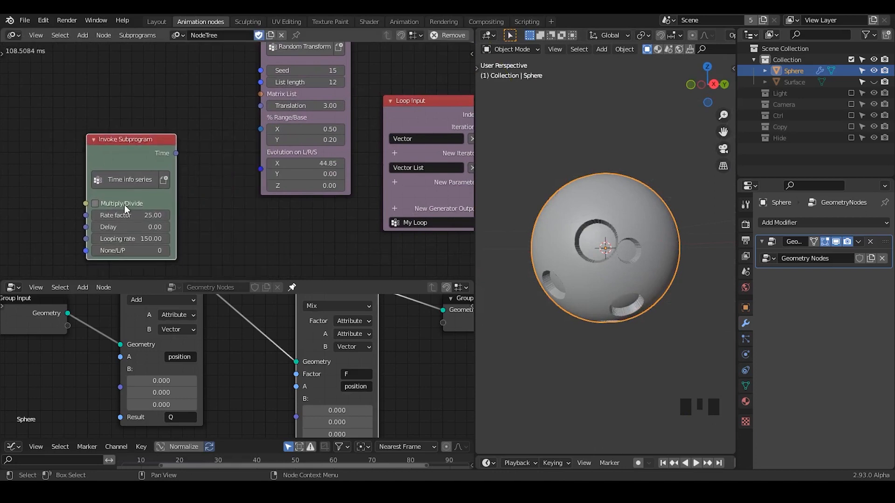
{"action": "left_click", "coordinate": [132, 212]}
{"action": "type", "text": "15"}
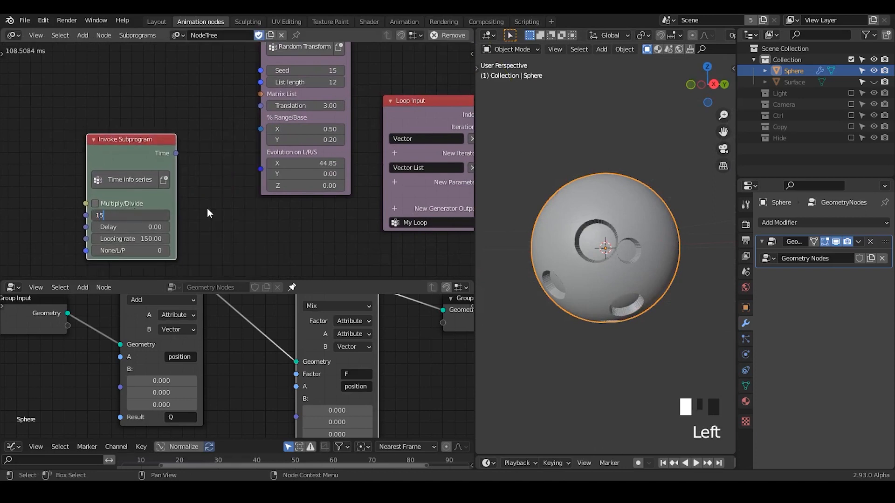
Step: Link Time info series' Time to Random Transform's Evolution on L/R/S and arrange the Combine Vector node between them
{"action": "left_click", "coordinate": [173, 152]}
{"action": "left_click_drag", "start_coordinate": [175, 153], "coordinate": [261, 168]}
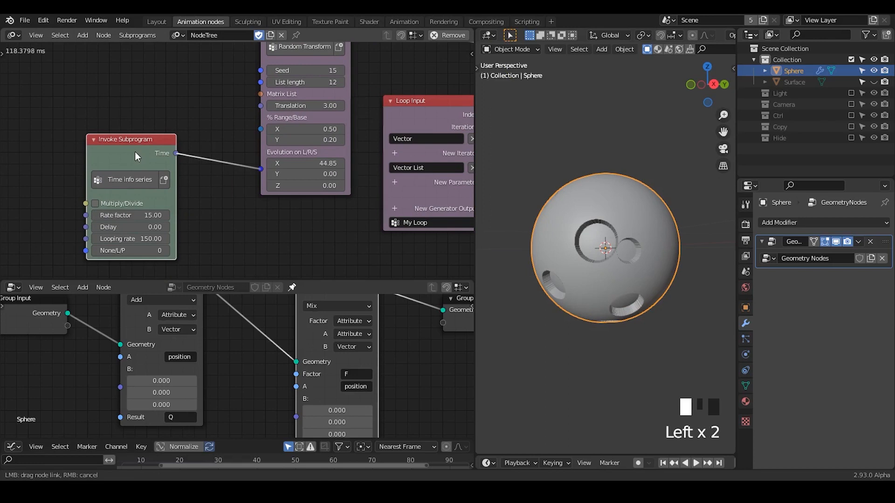
{"action": "left_click_drag", "start_coordinate": [131, 150], "coordinate": [73, 156]}
{"action": "left_click_drag", "start_coordinate": [192, 87], "coordinate": [167, 136]}
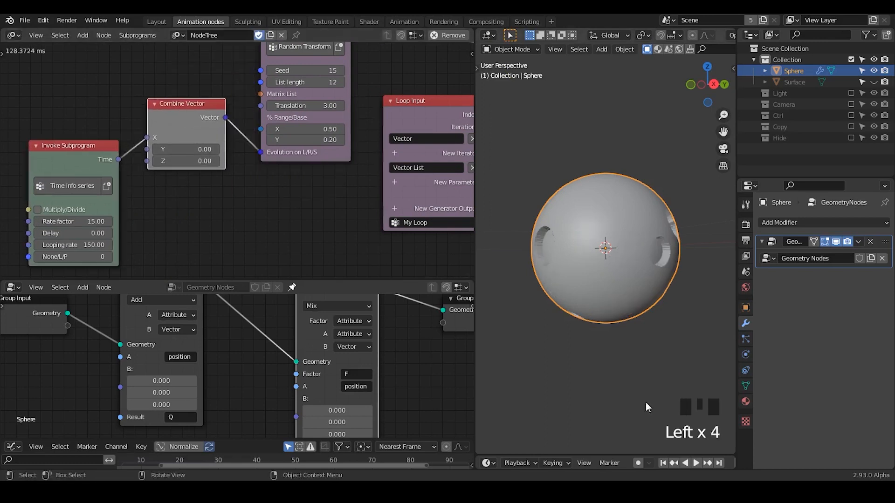
Step: Enlarge the timeline and the 3D viewport, and set the animation's end frame to 400
{"action": "left_click_drag", "start_coordinate": [654, 455], "coordinate": [606, 317]}
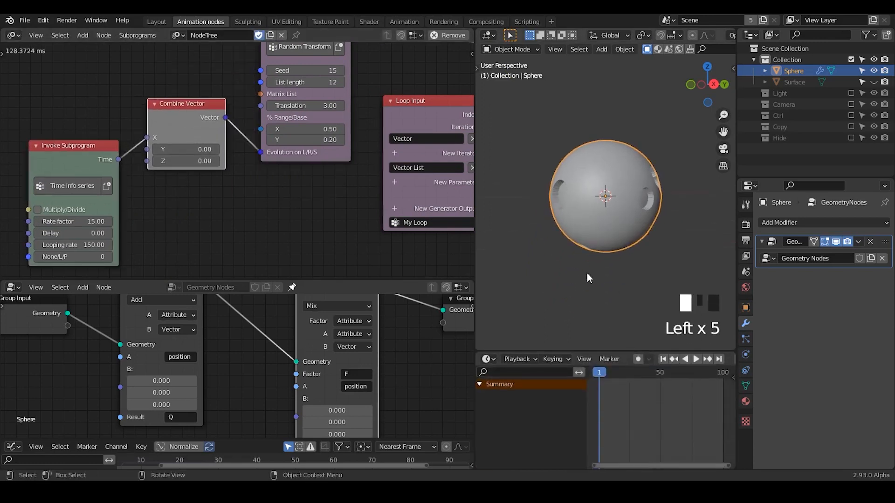
{"action": "left_click_drag", "start_coordinate": [475, 224], "coordinate": [348, 223]}
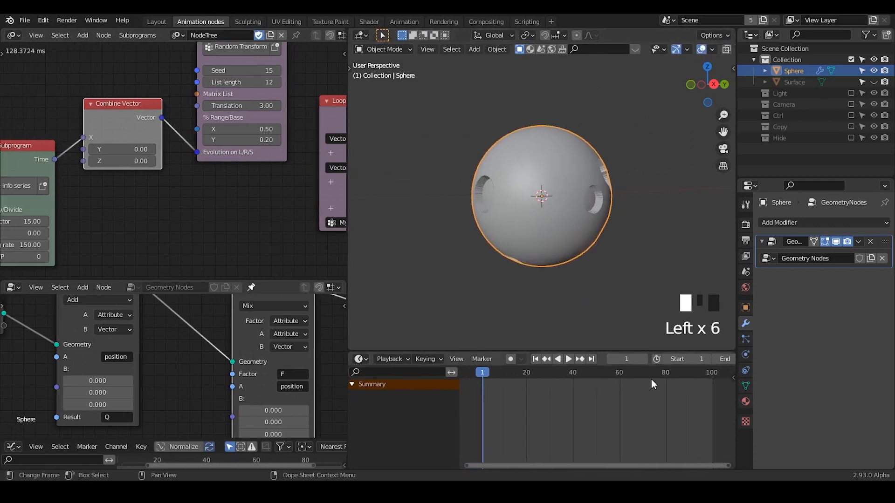
{"action": "middle_click_drag", "start_coordinate": [651, 379], "coordinate": [583, 376]}
{"action": "middle_click_drag", "start_coordinate": [653, 357], "coordinate": [625, 358]}
{"action": "left_click", "coordinate": [710, 359]}
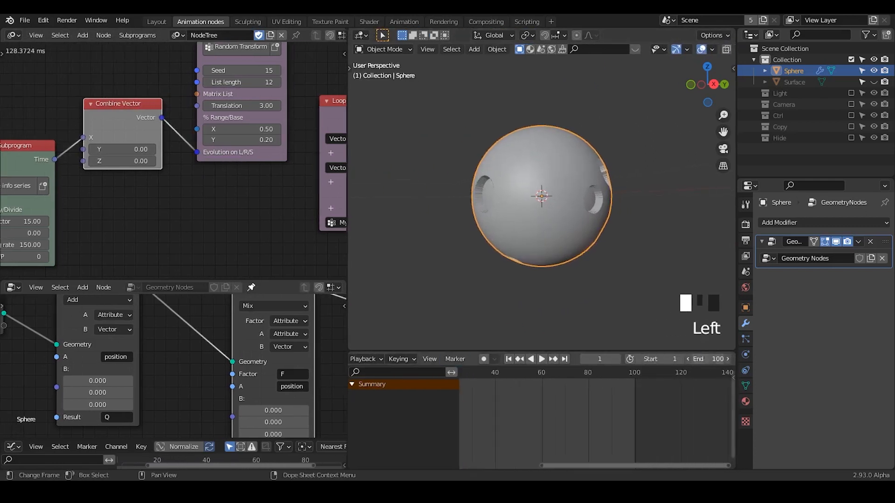
{"action": "type", "text": "400"}
{"action": "key", "text": "Return"}
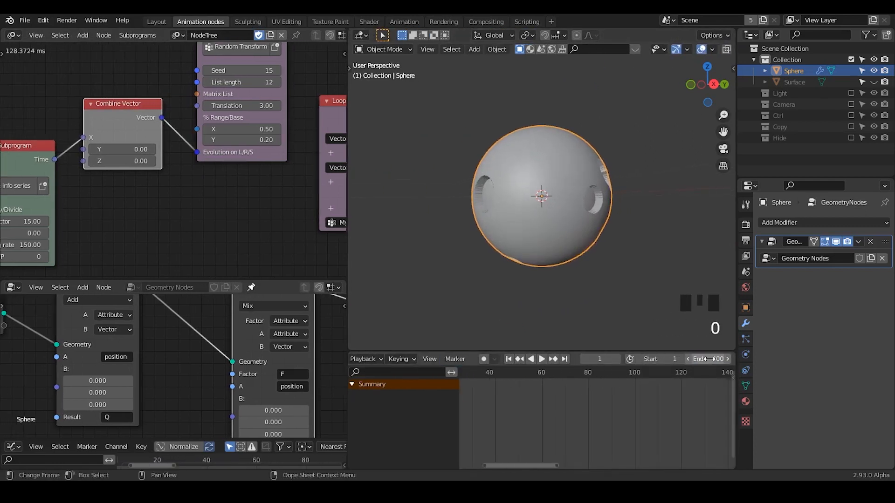
Step: Play the animation and examine the dents moving over the sphere
{"action": "left_click", "coordinate": [542, 360]}
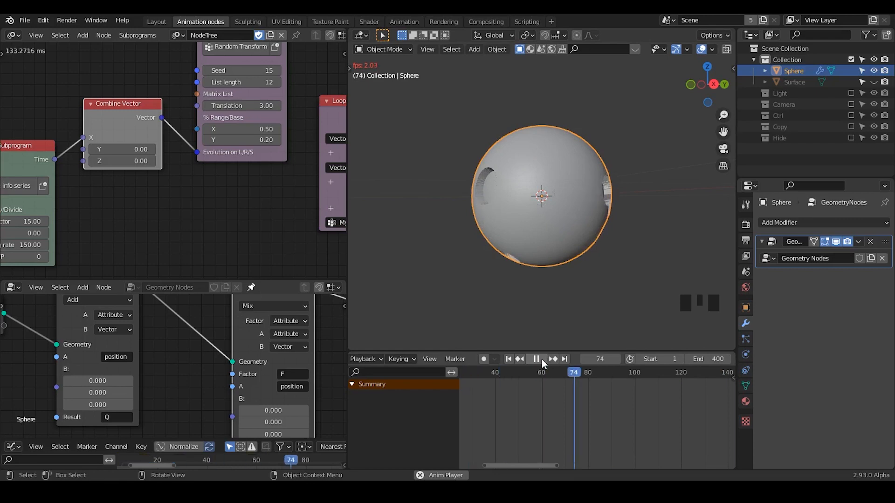
{"action": "left_click", "coordinate": [537, 359]}
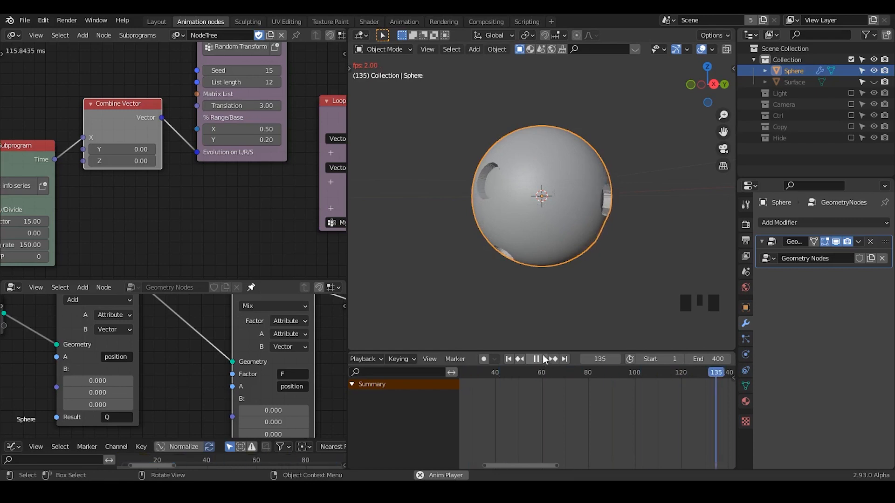
{"action": "middle_click_drag", "start_coordinate": [525, 213], "coordinate": [586, 249]}
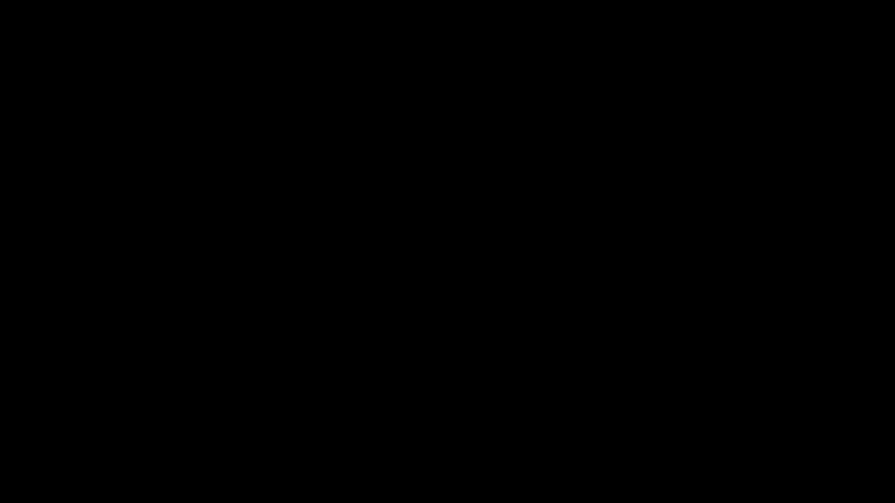